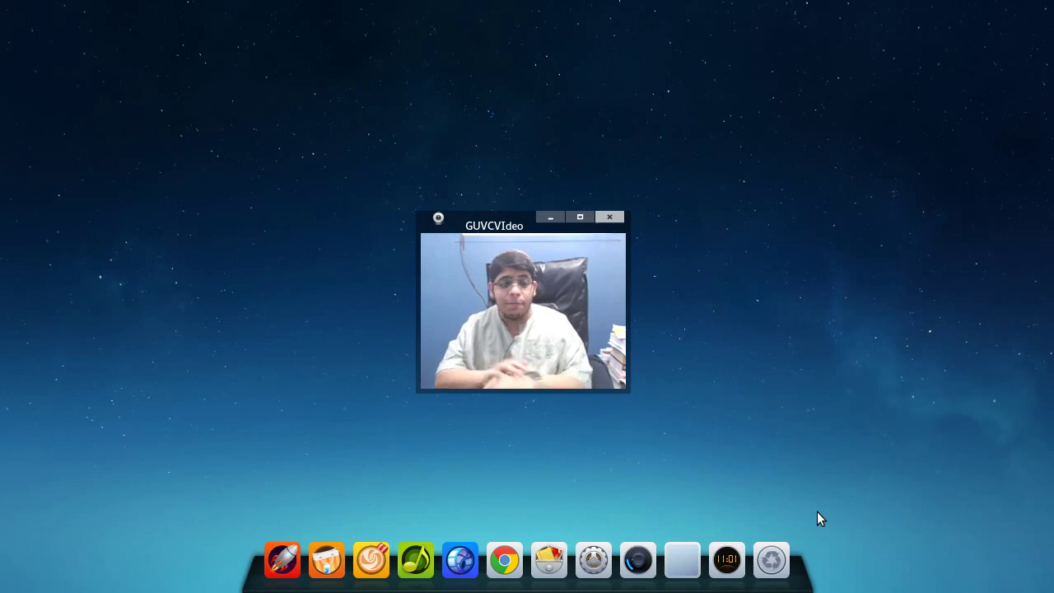
# - Start Deepin Movie from the Multimedia category, move its window up and left, then close it
pyautogui.moveTo(464, 227); pyautogui.dragTo(878, 47)
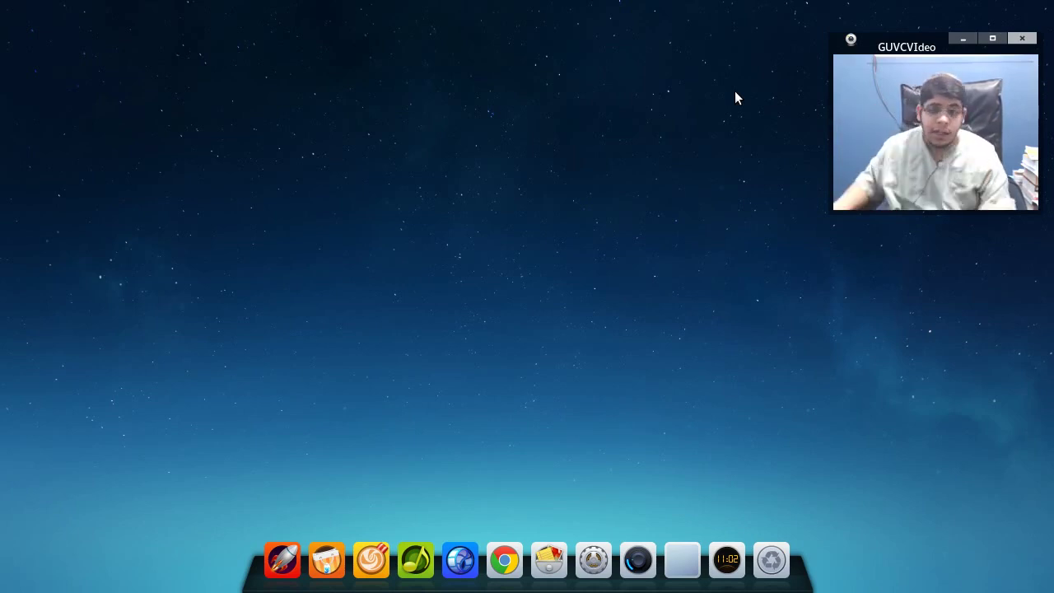
pyautogui.moveTo(2, 4)
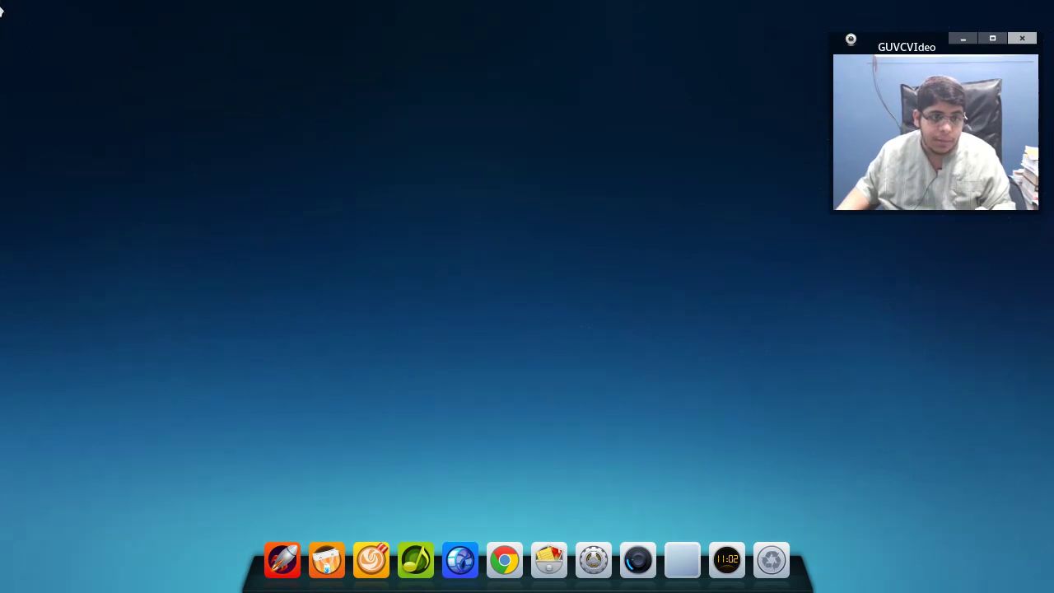
pyautogui.moveTo(893, 47); pyautogui.dragTo(878, 258)
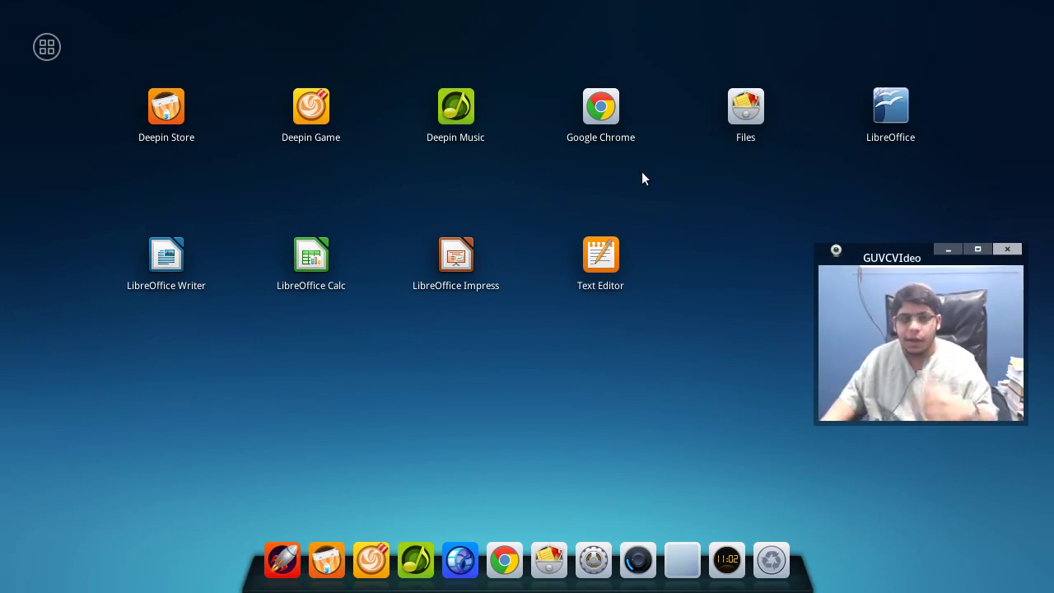
pyautogui.click(47, 46)
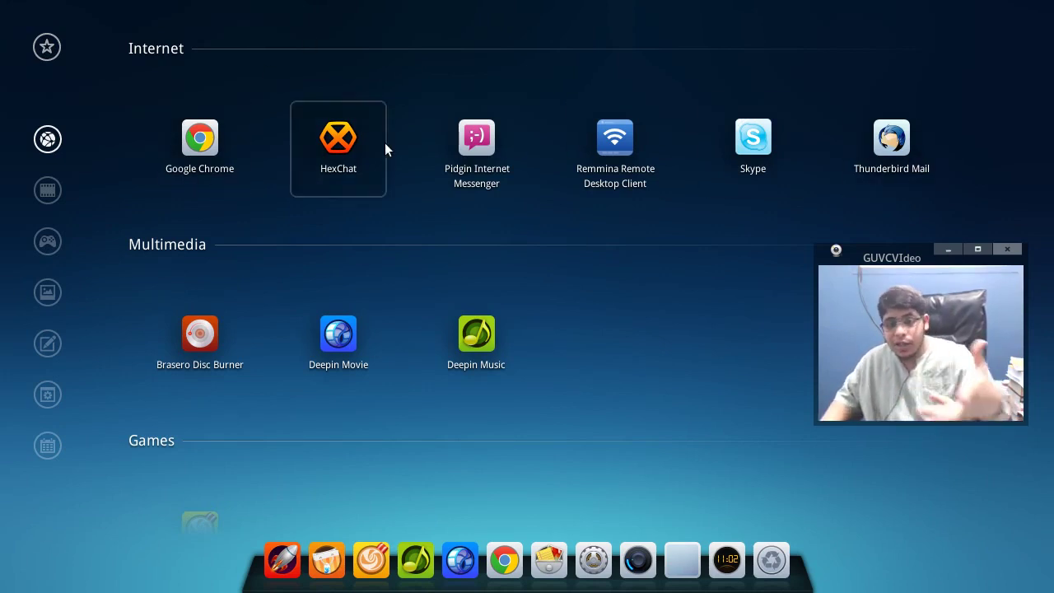
pyautogui.click(61, 192)
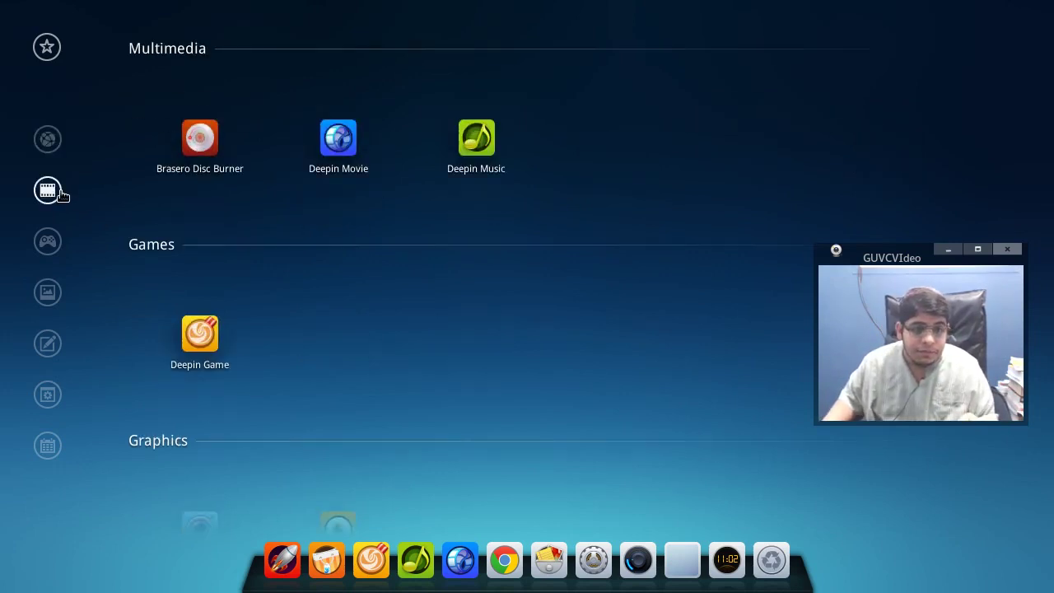
pyautogui.click(360, 155)
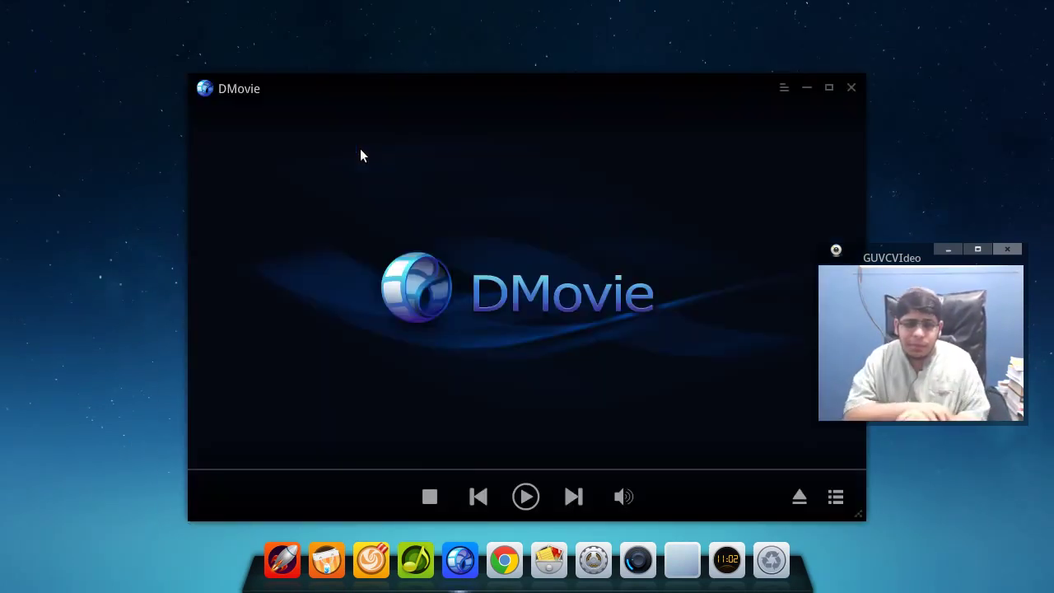
pyautogui.moveTo(473, 94); pyautogui.dragTo(398, 79)
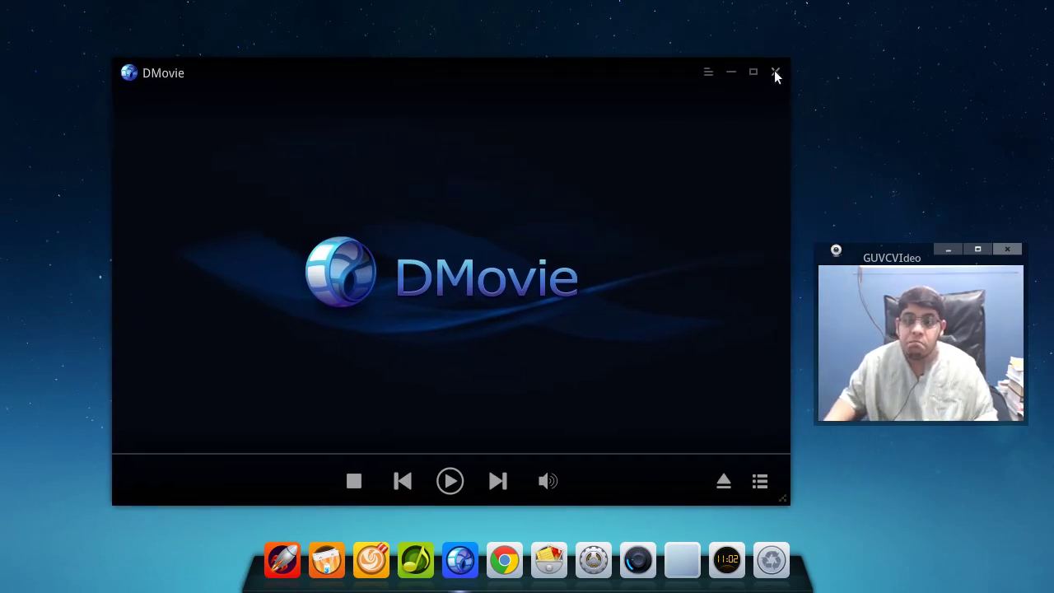
pyautogui.click(776, 73)
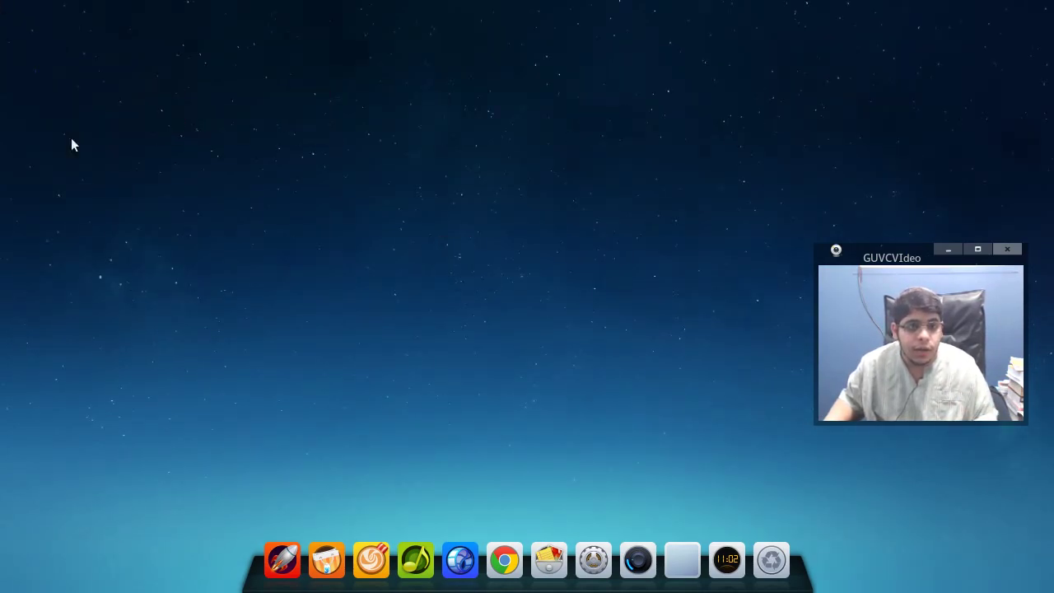
# - Launch Deepin Music from the Multimedia category and move its window to the left
pyautogui.click(282, 560)
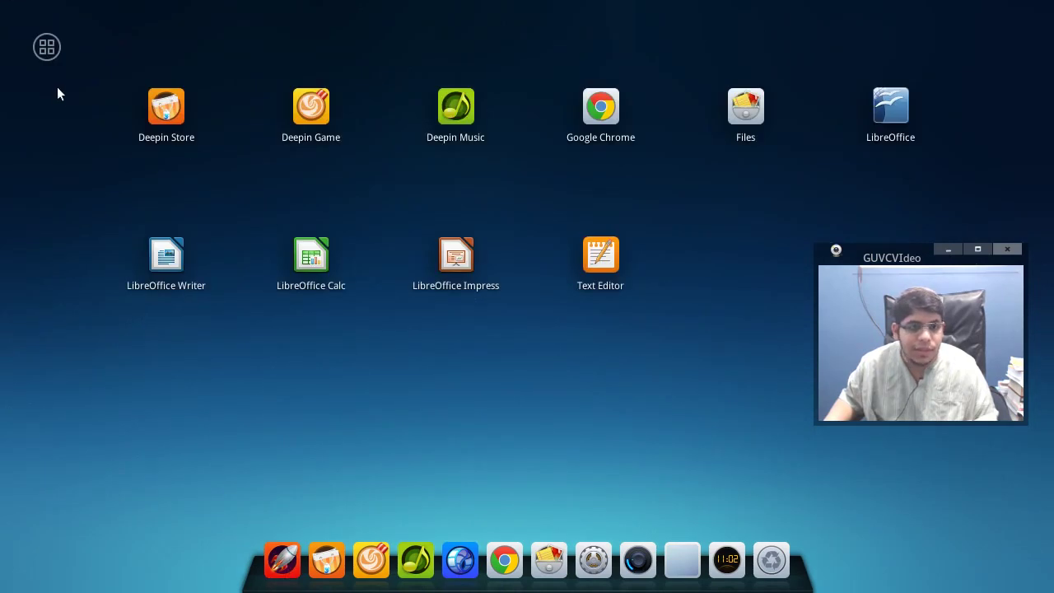
pyautogui.click(47, 51)
pyautogui.click(48, 198)
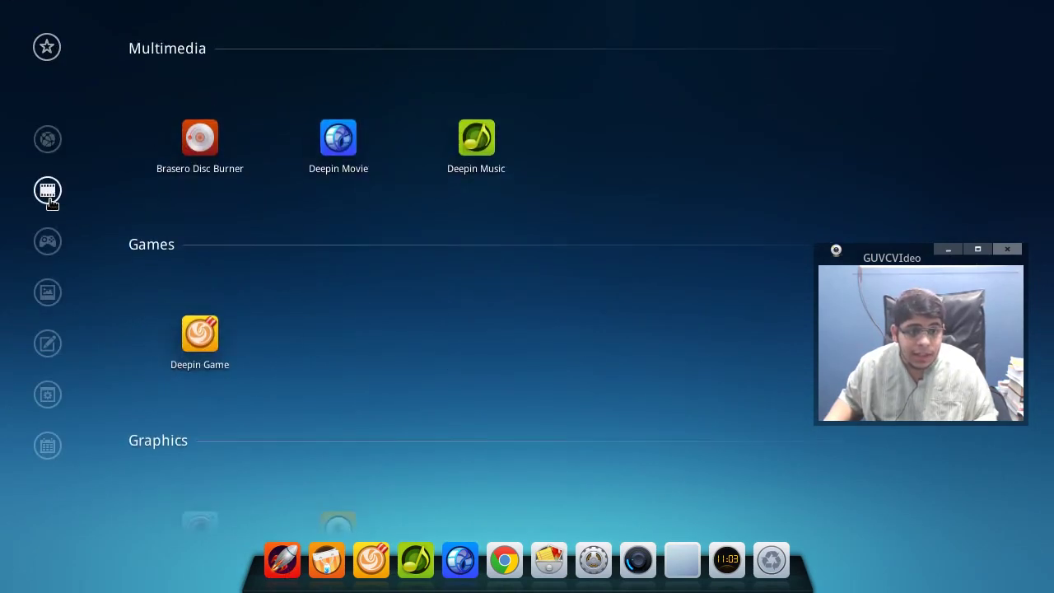
pyautogui.click(473, 158)
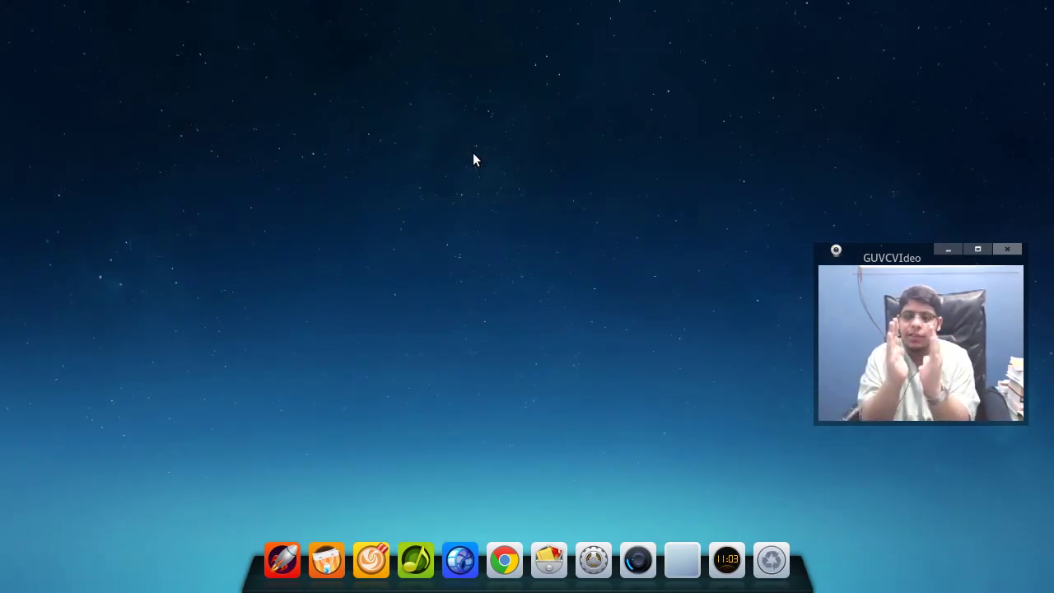
pyautogui.moveTo(788, 56); pyautogui.dragTo(488, 31)
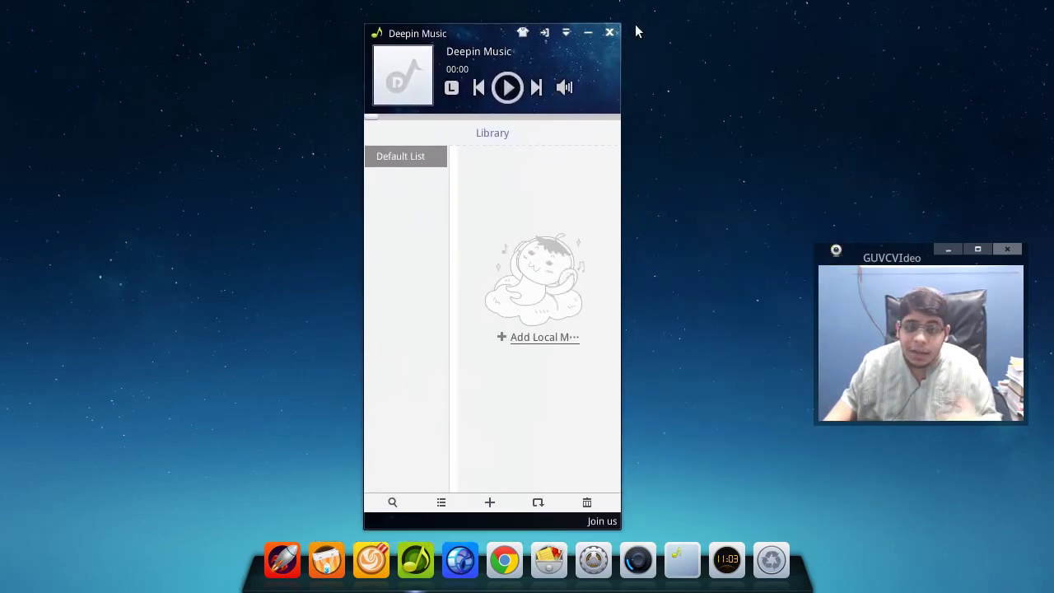
# - Quit Deepin Music instead of minimizing to tray, keeping the close prompt enabled
pyautogui.click(609, 33)
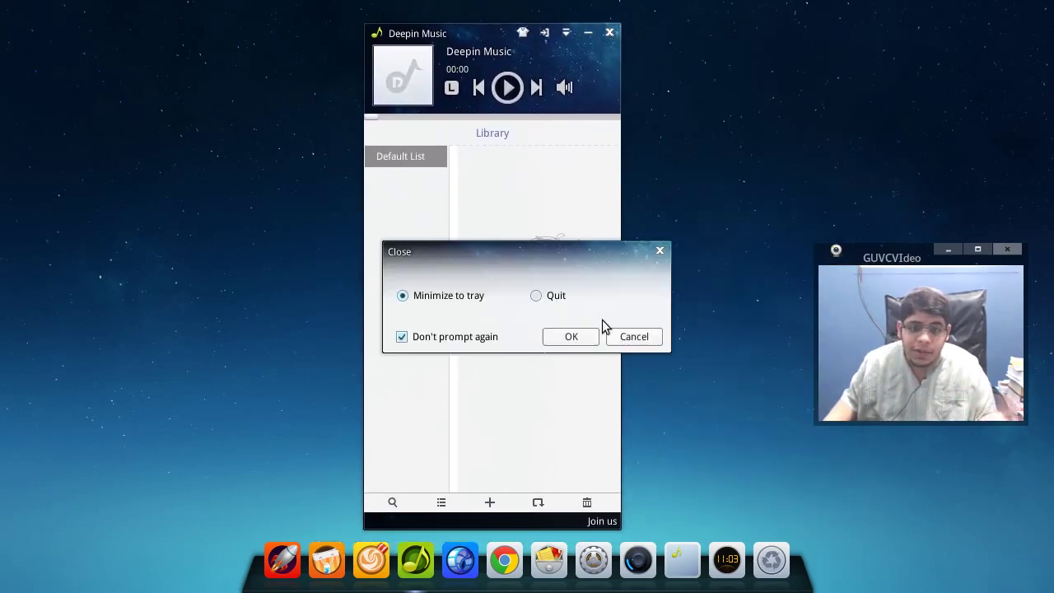
pyautogui.click(447, 339)
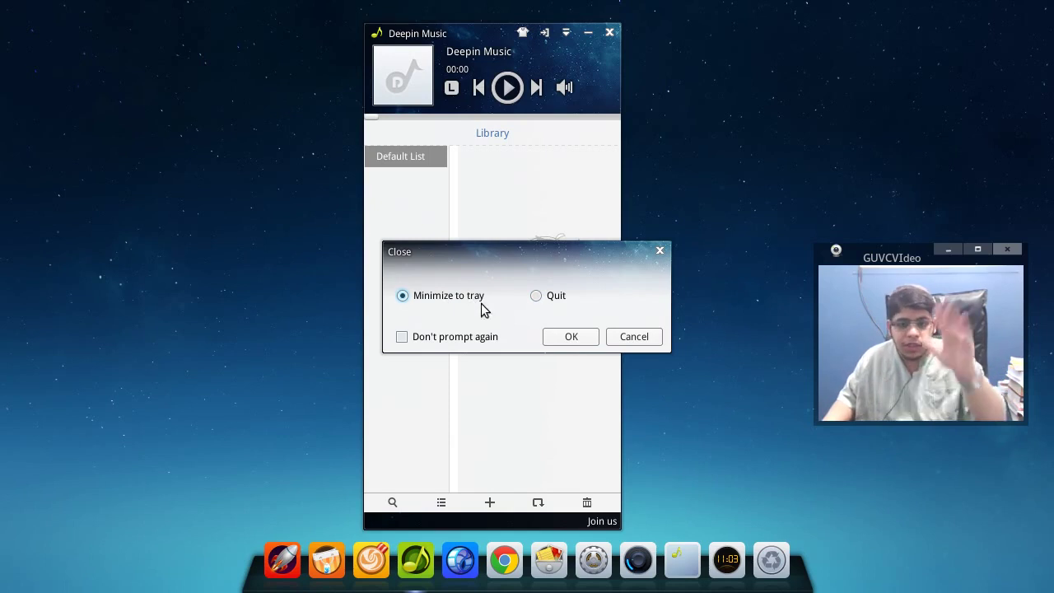
pyautogui.click(561, 297)
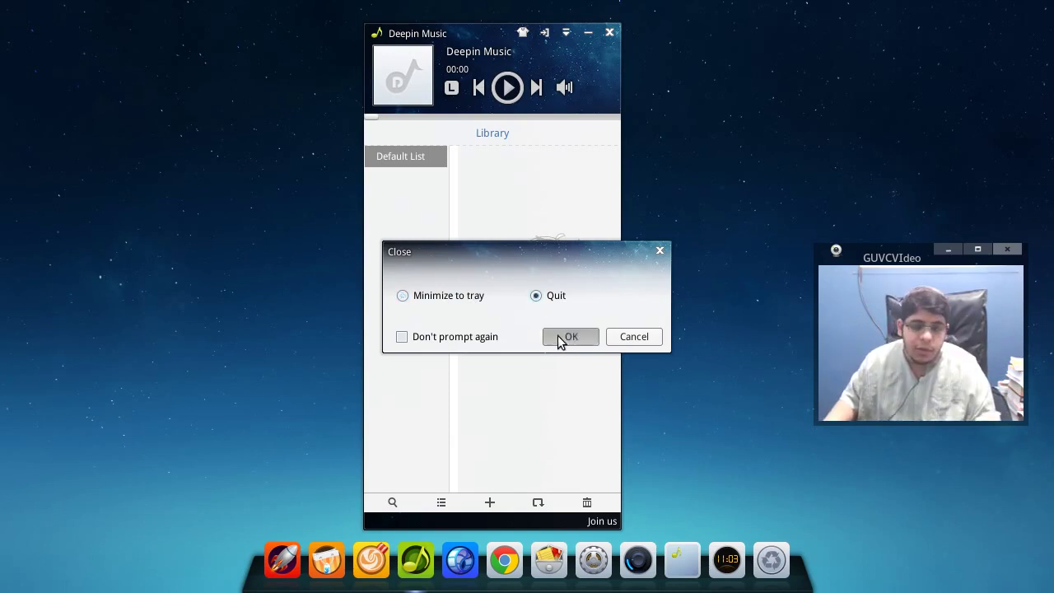
pyautogui.click(568, 336)
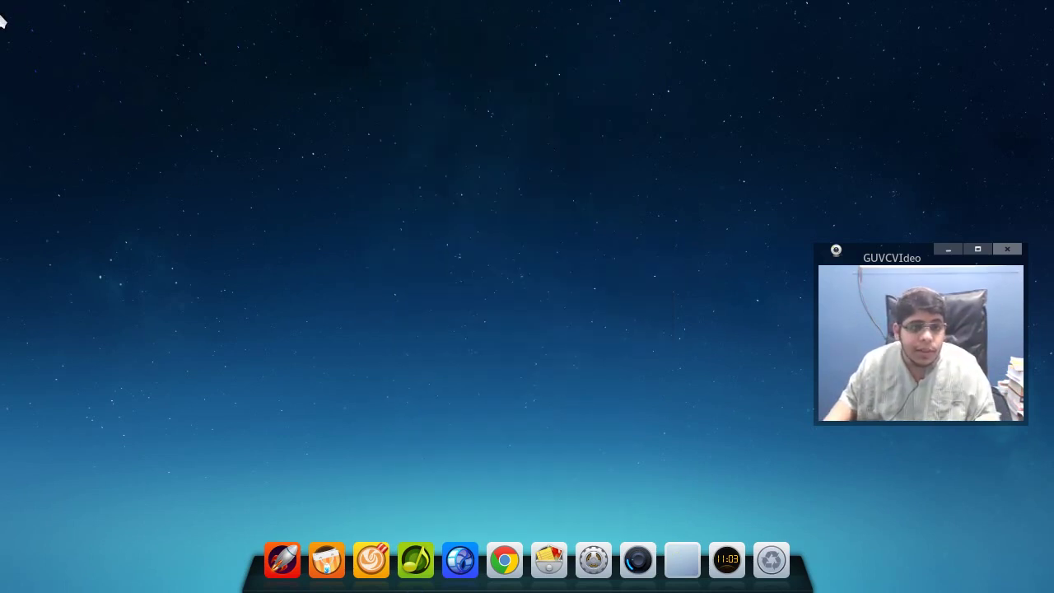
# - Launch Deepin Screenshot from the Games and Graphics category
pyautogui.moveTo(4, 9)
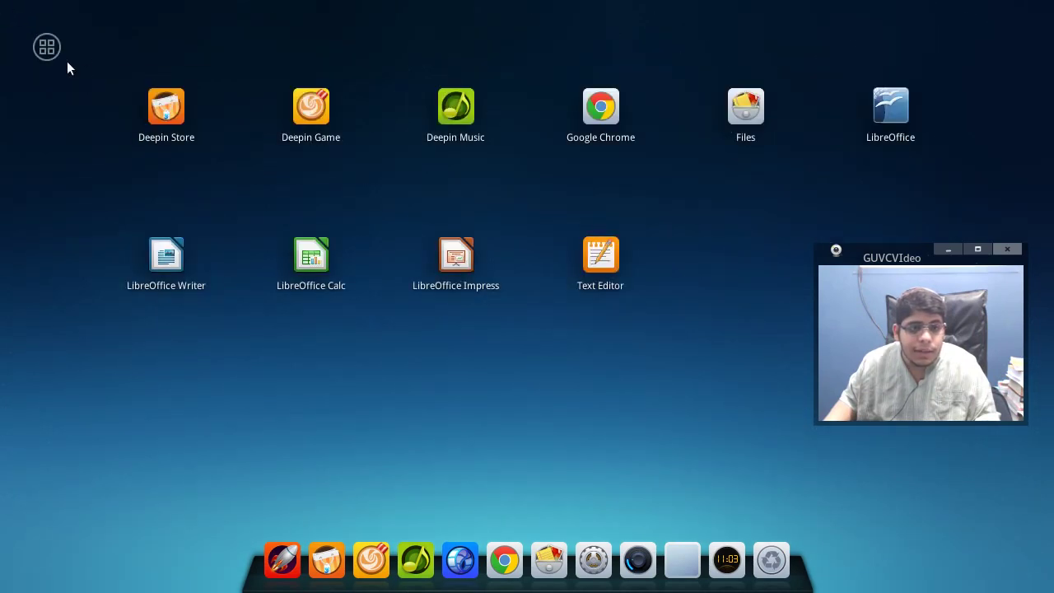
pyautogui.click(53, 58)
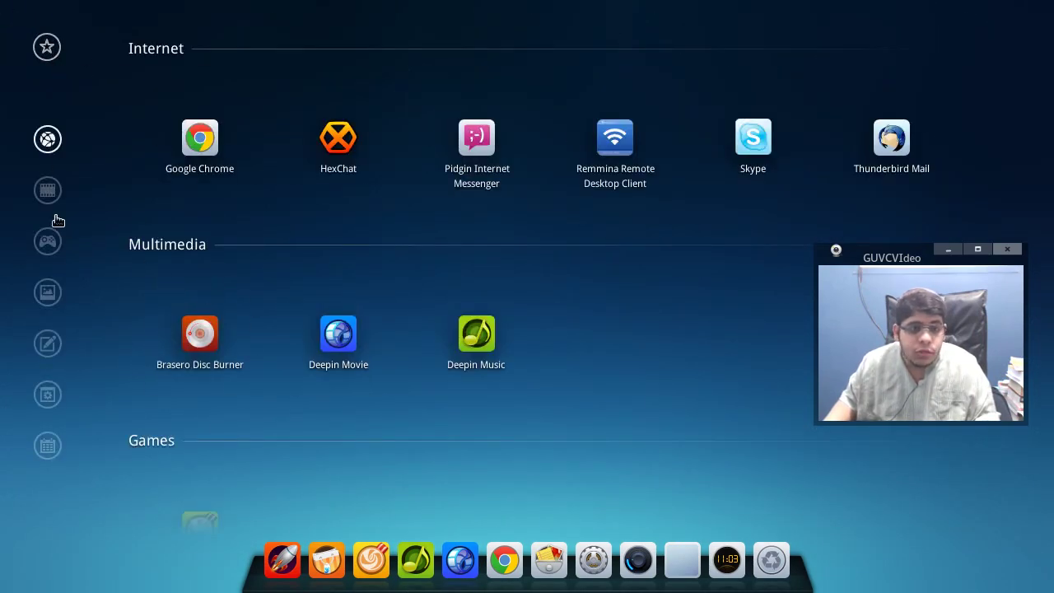
pyautogui.click(54, 251)
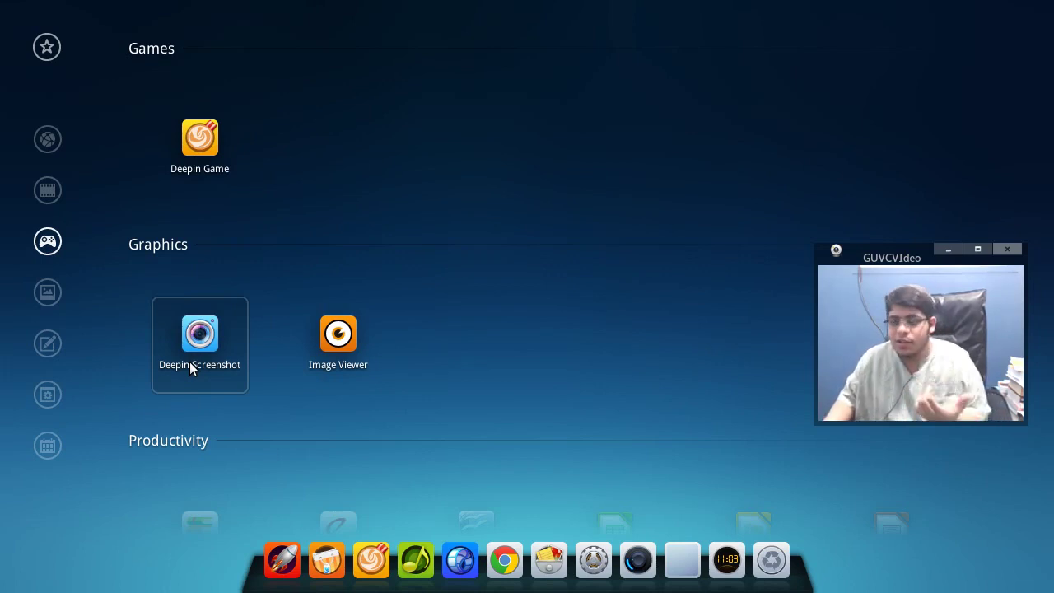
pyautogui.click(190, 363)
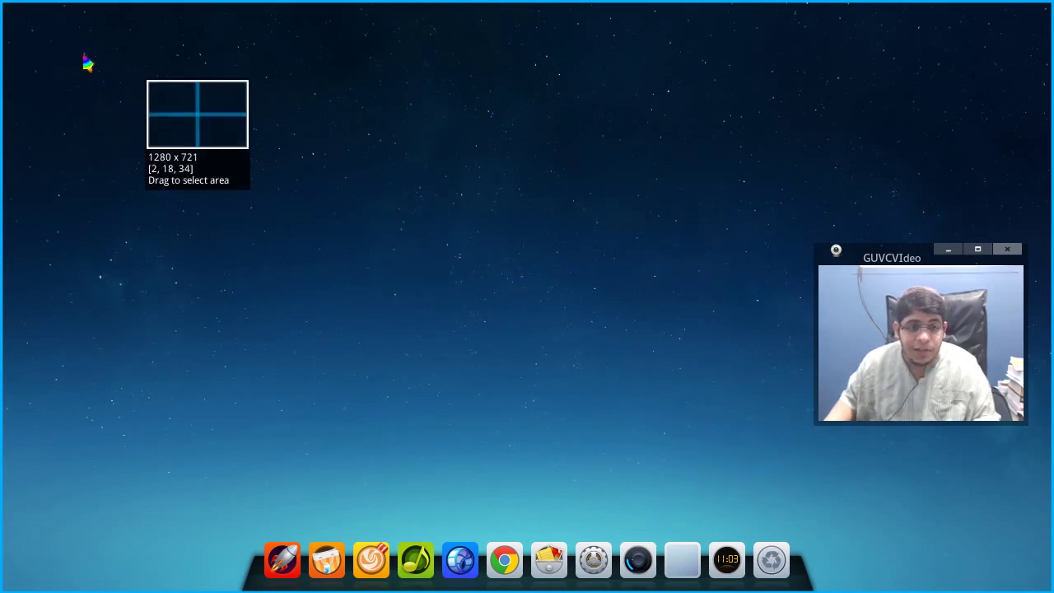
# - Capture a 372 x 345 area at the top-left, draw a red circle on it, and save it
pyautogui.moveTo(28, 12); pyautogui.dragTo(334, 296)
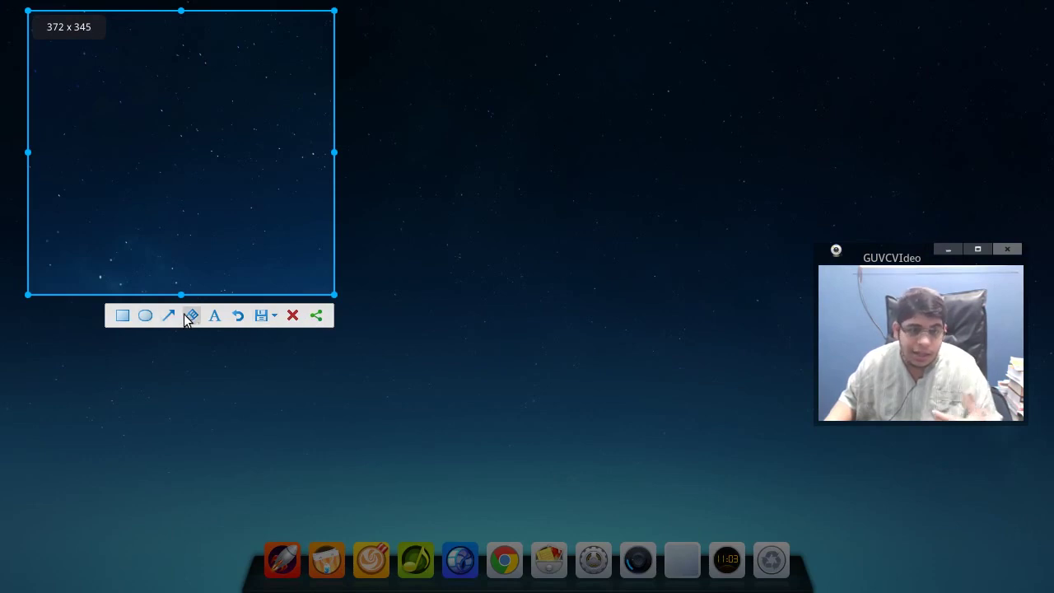
pyautogui.click(143, 317)
pyautogui.moveTo(135, 126); pyautogui.dragTo(192, 183)
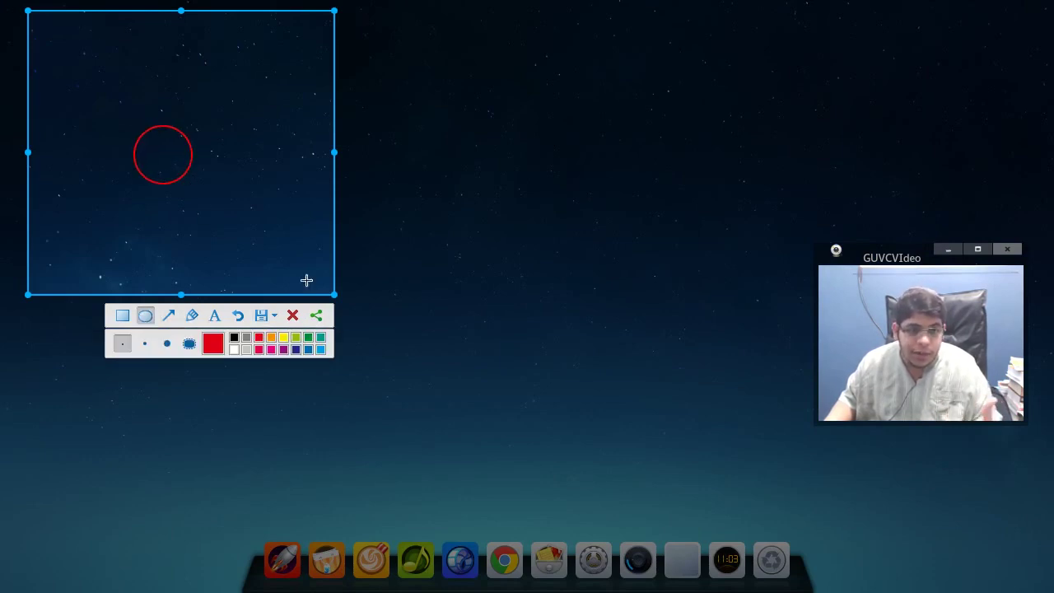
pyautogui.click(261, 316)
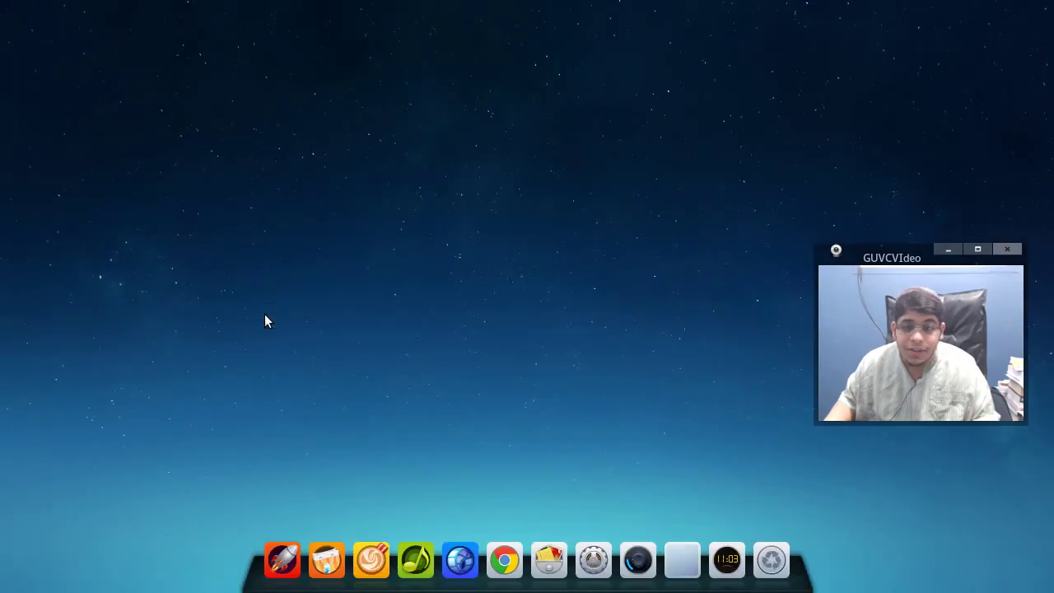
pyautogui.click(550, 559)
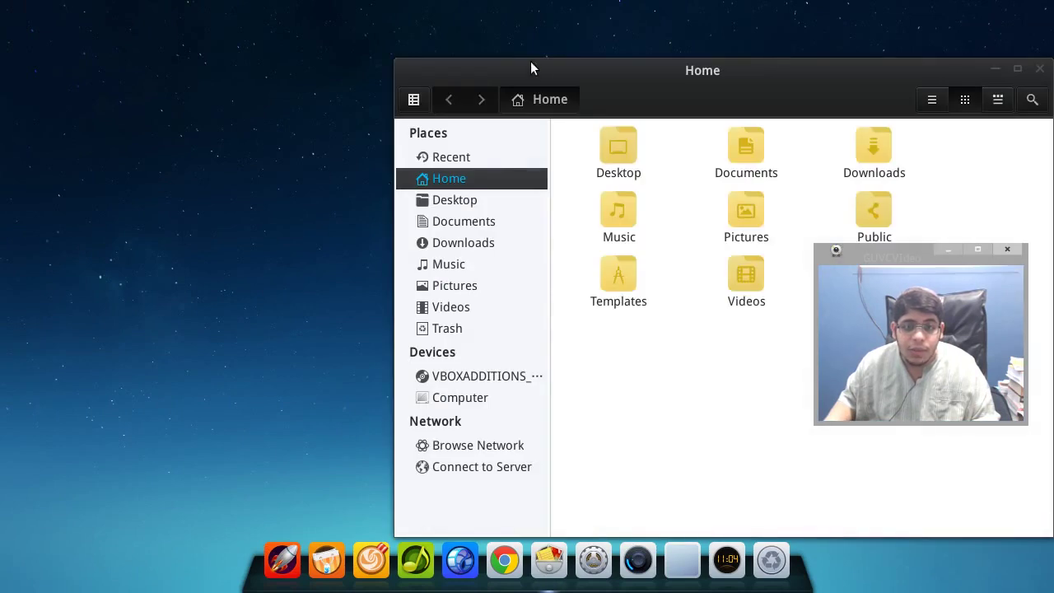
# - View DeepinScreenshot20140707110355.png from Pictures, then close the image viewer and Files
pyautogui.moveTo(530, 61); pyautogui.dragTo(226, 11)
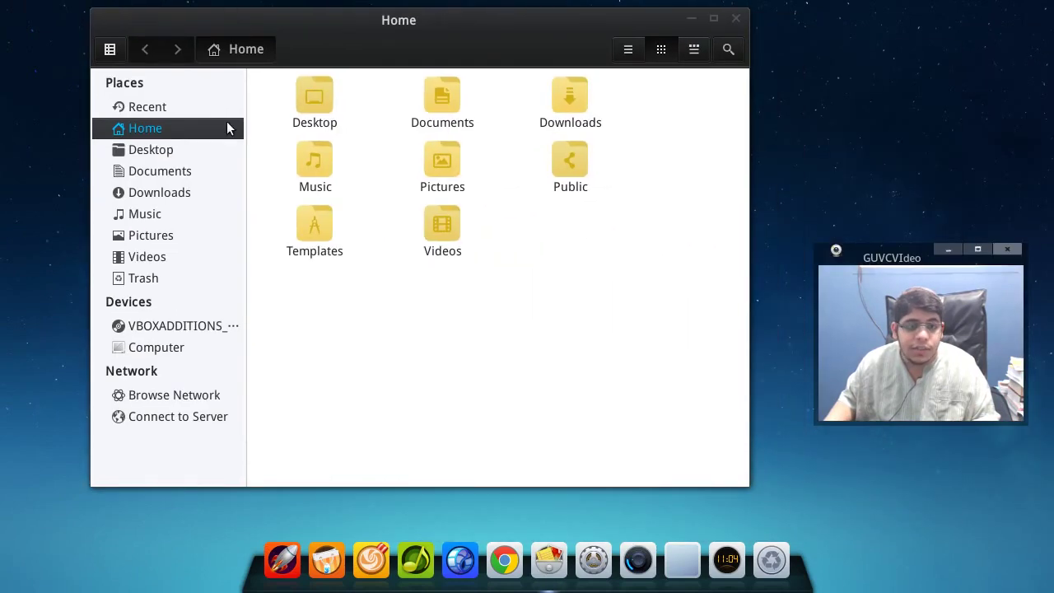
pyautogui.click(168, 233)
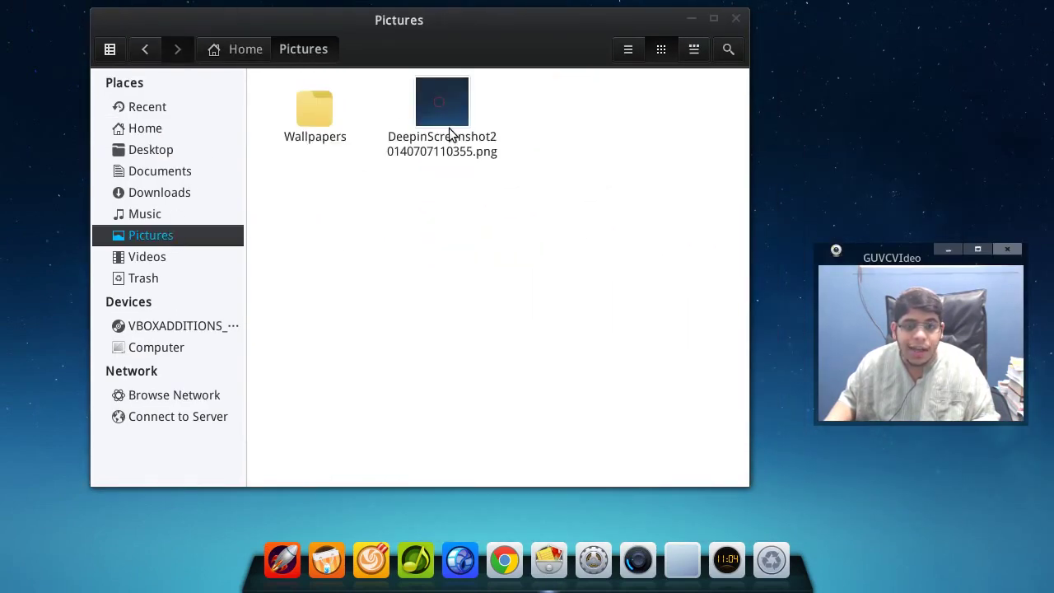
pyautogui.click(449, 127)
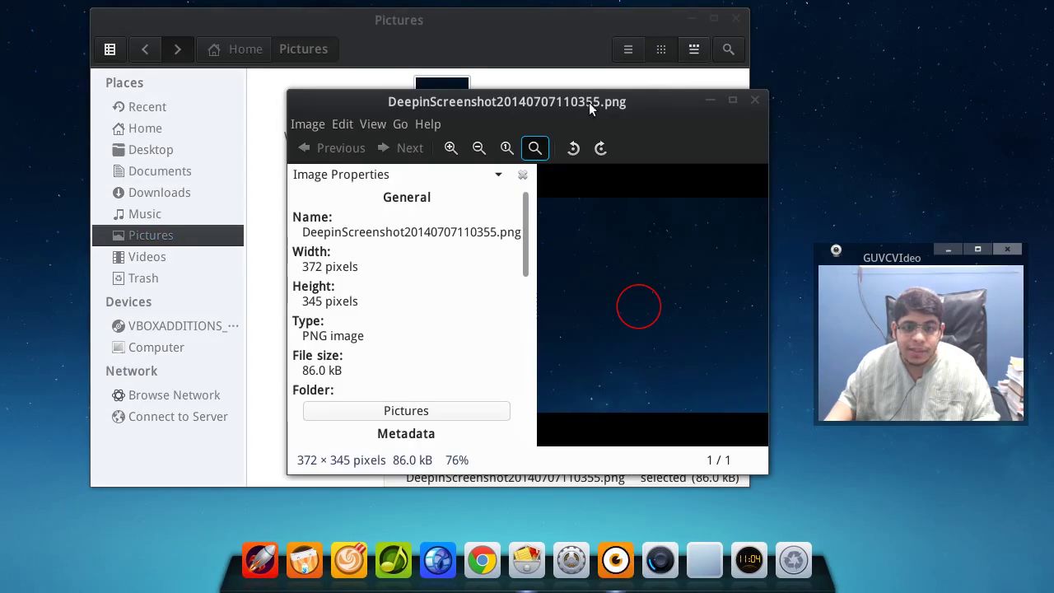
pyautogui.click(754, 100)
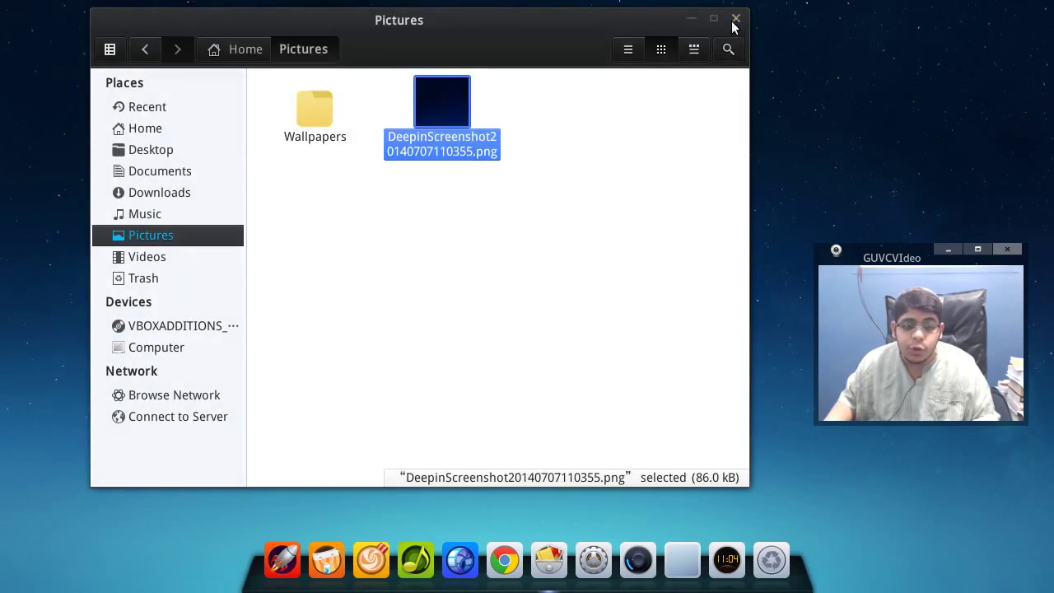
pyautogui.click(737, 18)
# - Show the launcher by category and move through Graphics and Productivity to the System apps
pyautogui.moveTo(10, 6)
pyautogui.click(50, 48)
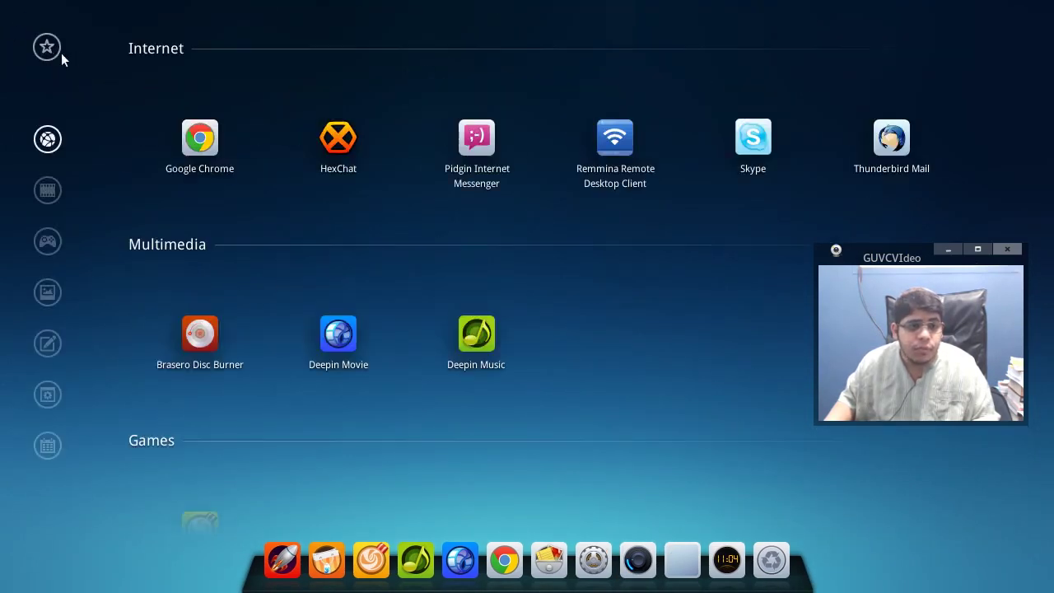
pyautogui.click(47, 291)
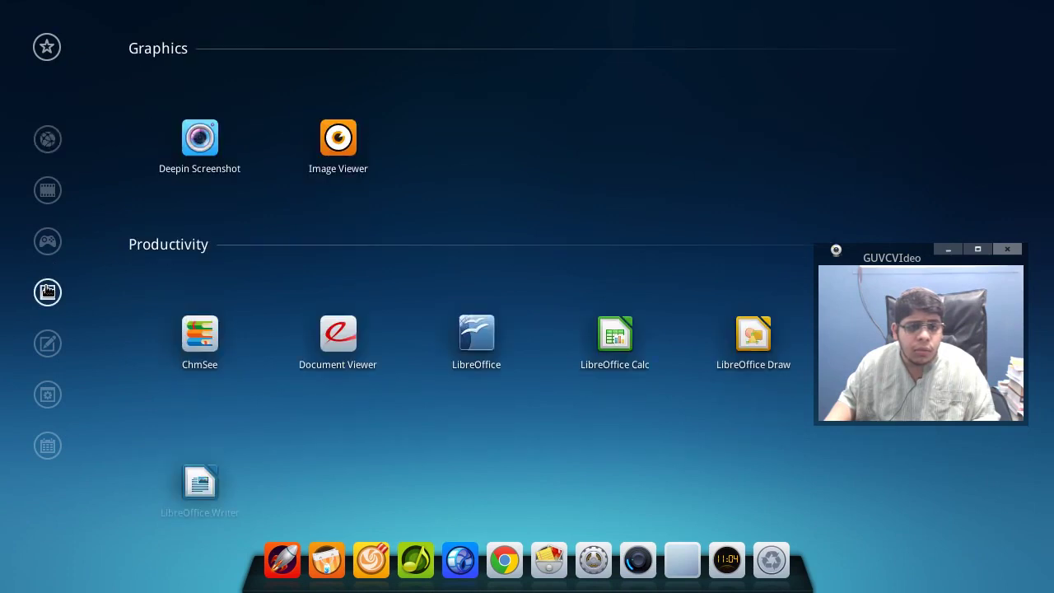
pyautogui.click(47, 343)
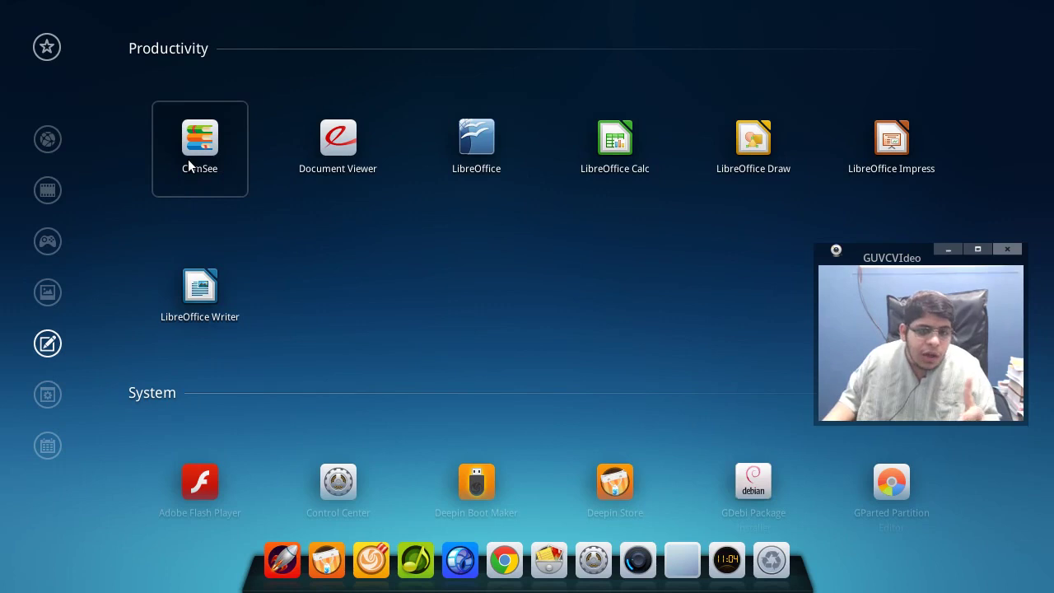
pyautogui.click(48, 393)
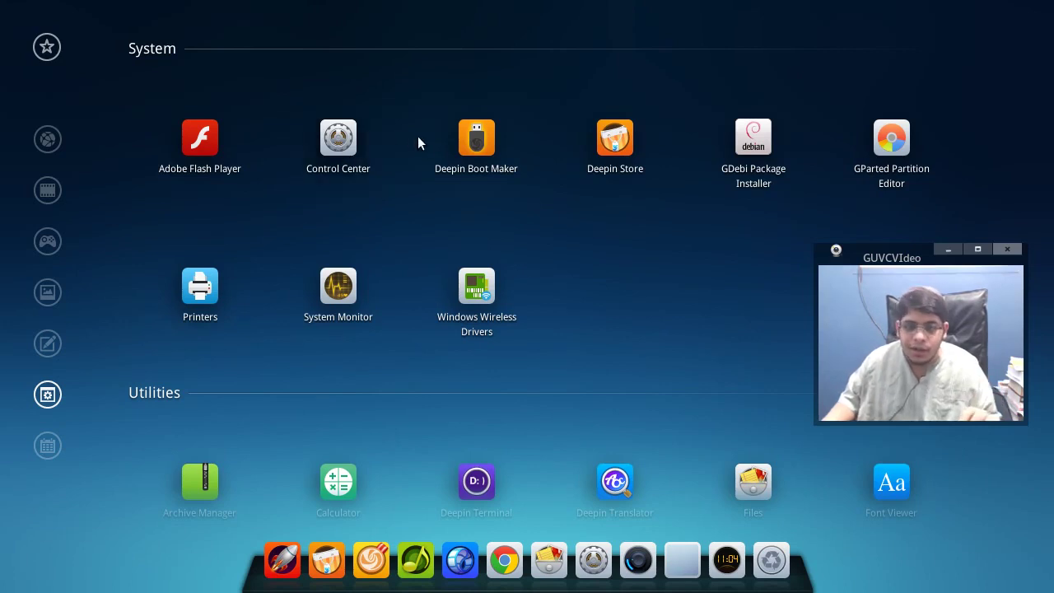
# - Launch Deepin Boot Maker 0.98, authorize with the admin password, centre its window, then close it
pyautogui.click(456, 134)
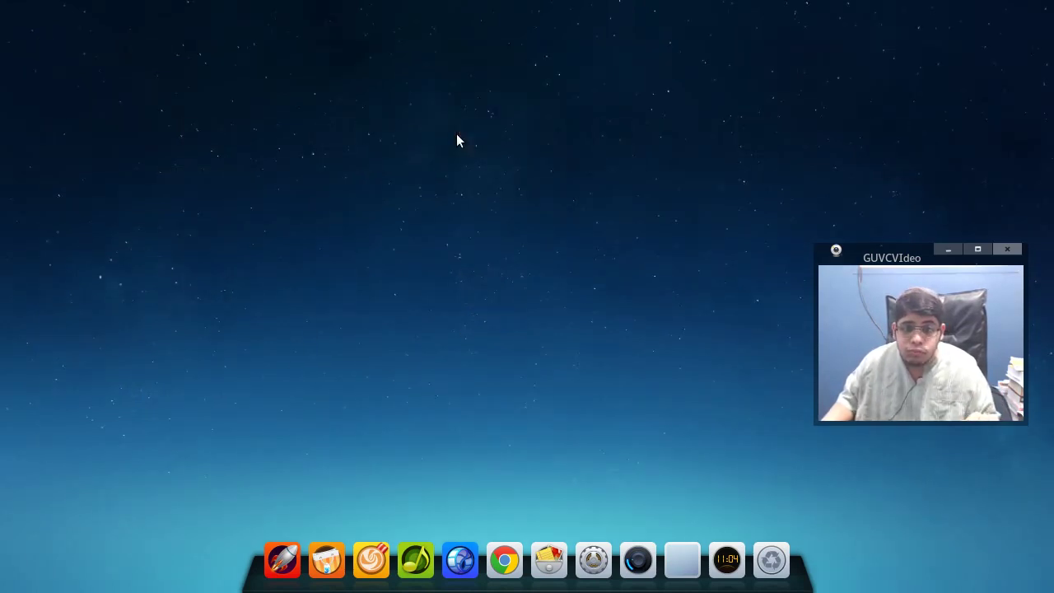
pyautogui.write('••••')
pyautogui.press('Return')
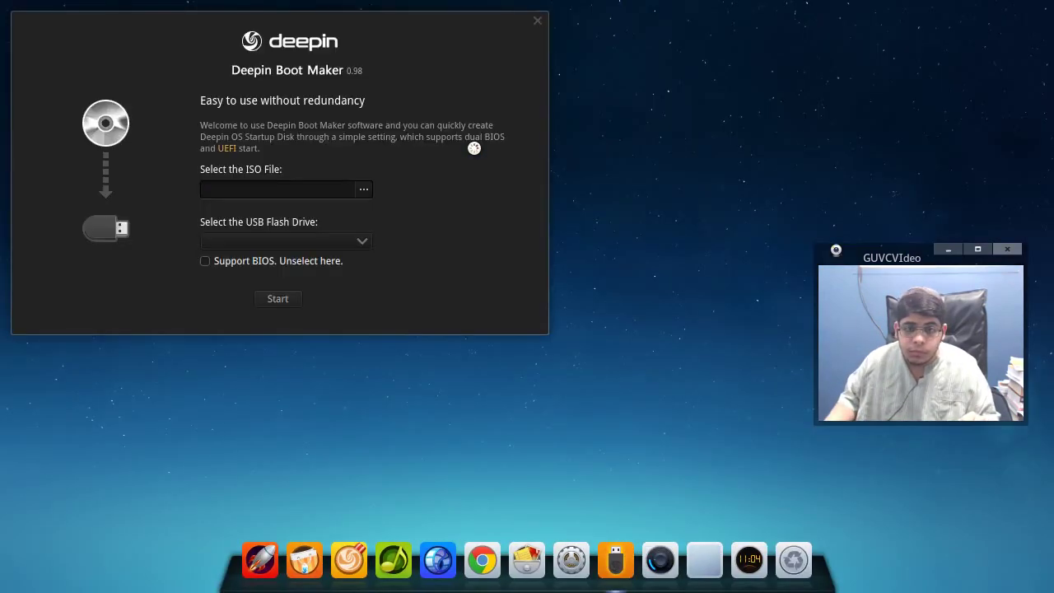
pyautogui.moveTo(383, 30); pyautogui.dragTo(585, 65)
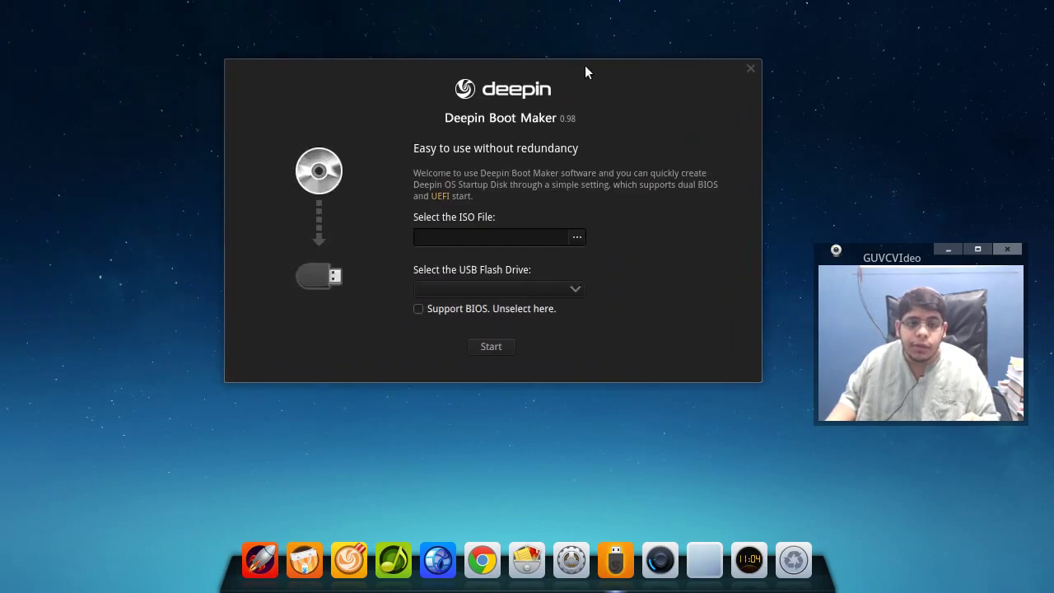
pyautogui.click(751, 69)
# - Launch Deepin Store from the System category, view its Home page, then close it with Alt+F4
pyautogui.moveTo(0, 0)
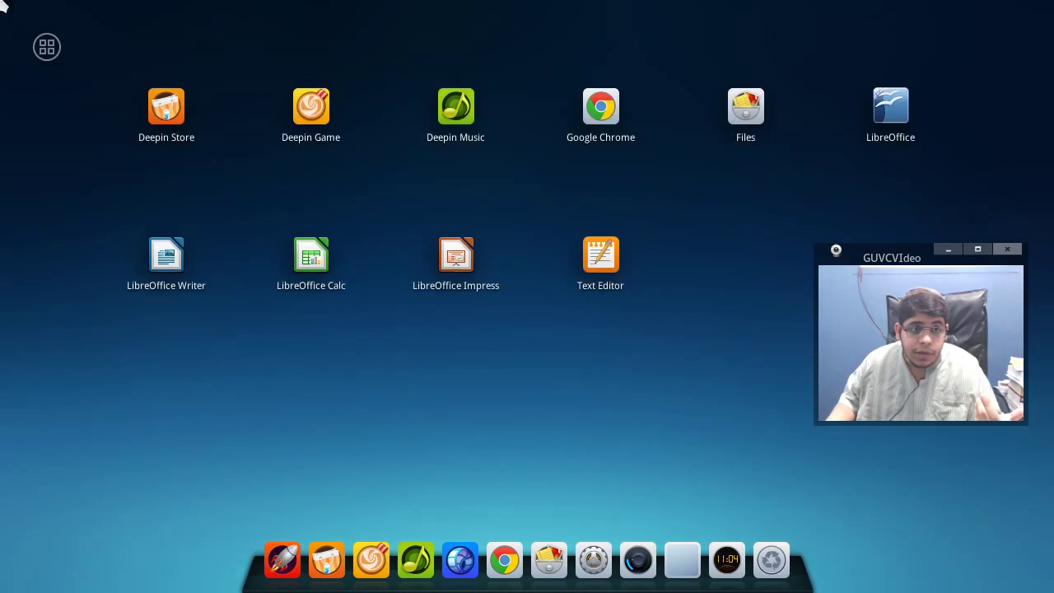
pyautogui.click(41, 51)
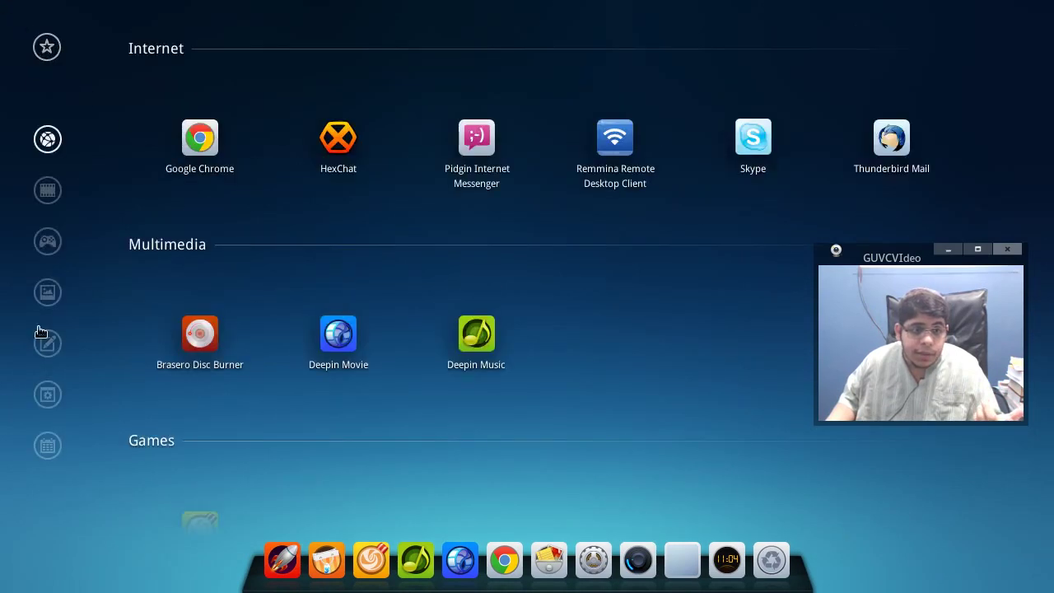
pyautogui.click(47, 396)
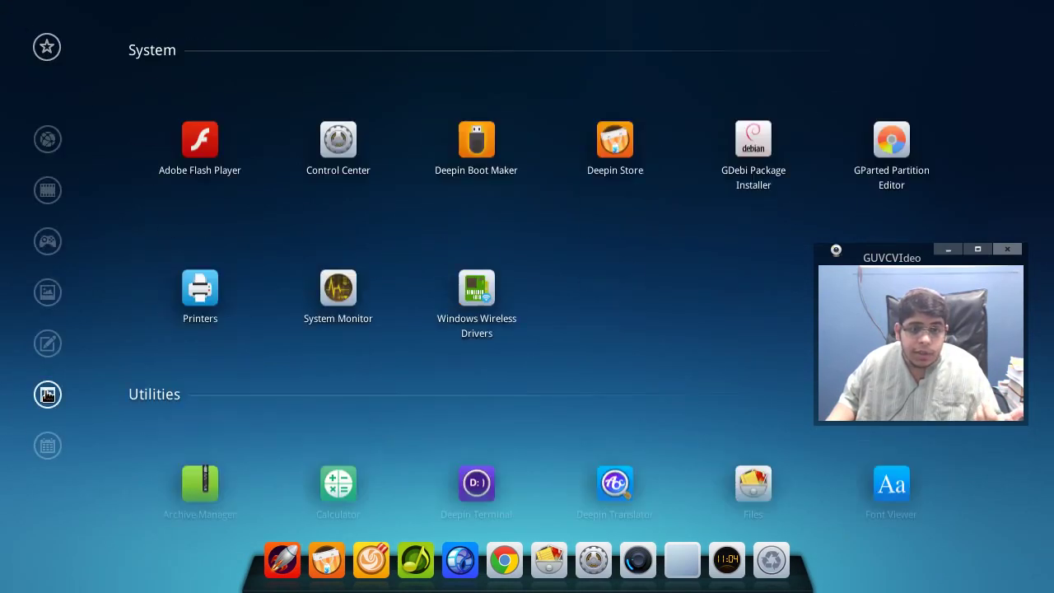
pyautogui.click(614, 139)
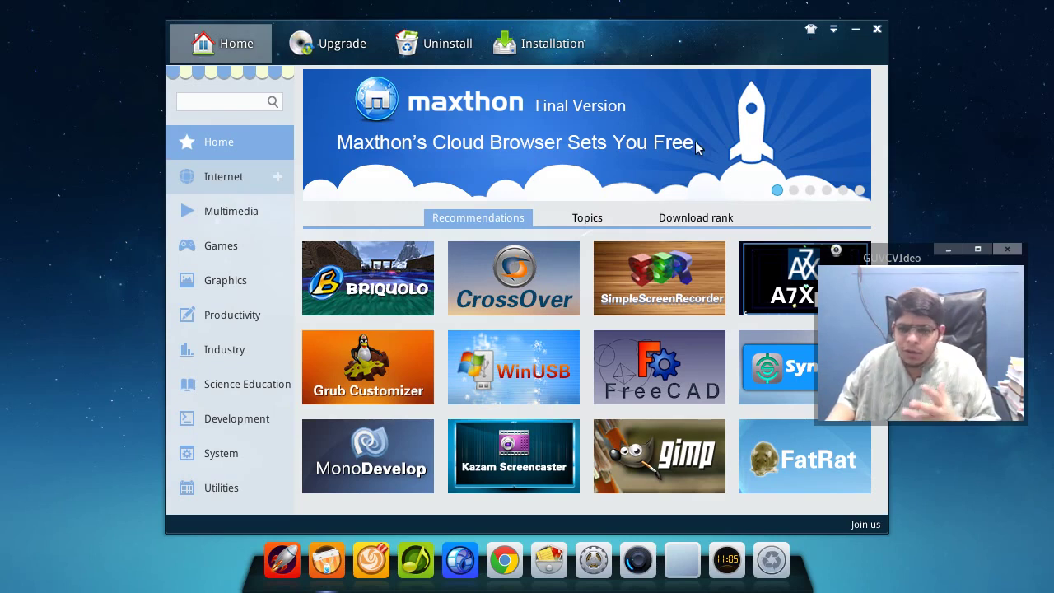
pyautogui.hotkey('alt', 'F4')
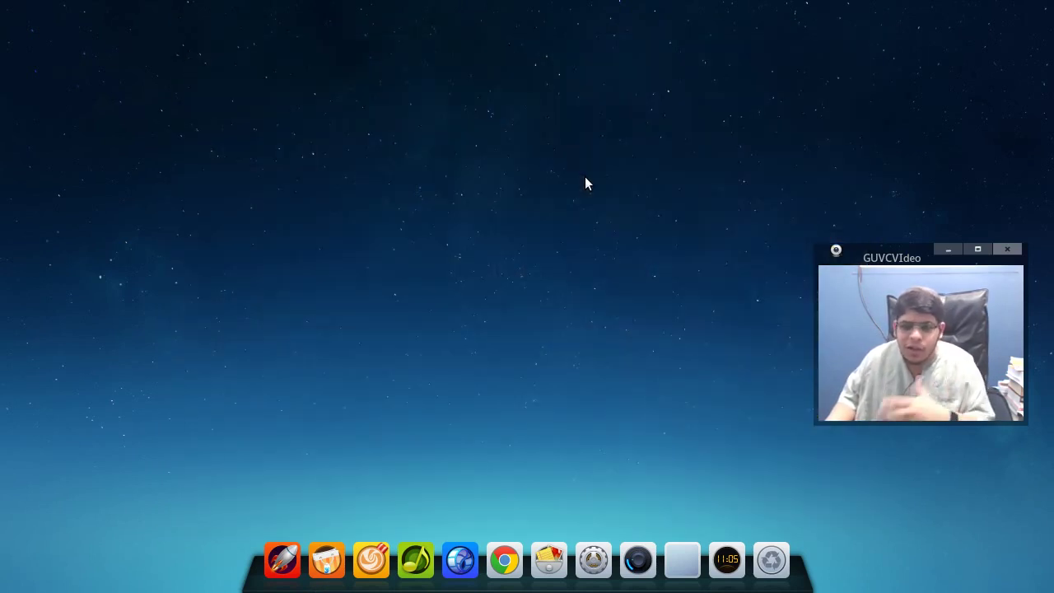
# - Launch Deepin Translator from the Utilities category and open its dock icon menu
pyautogui.moveTo(2, 2)
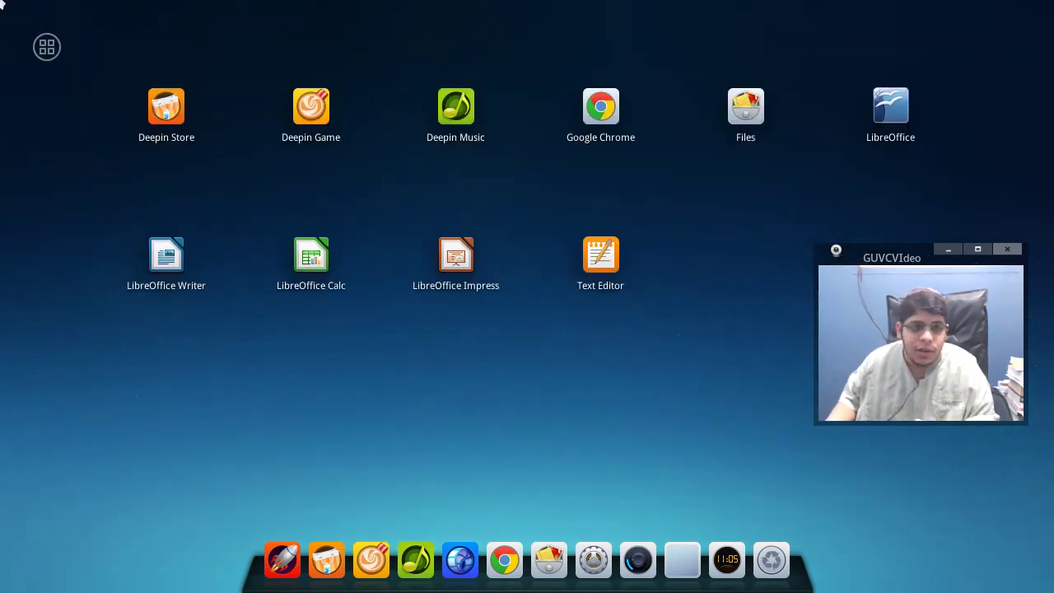
pyautogui.click(47, 46)
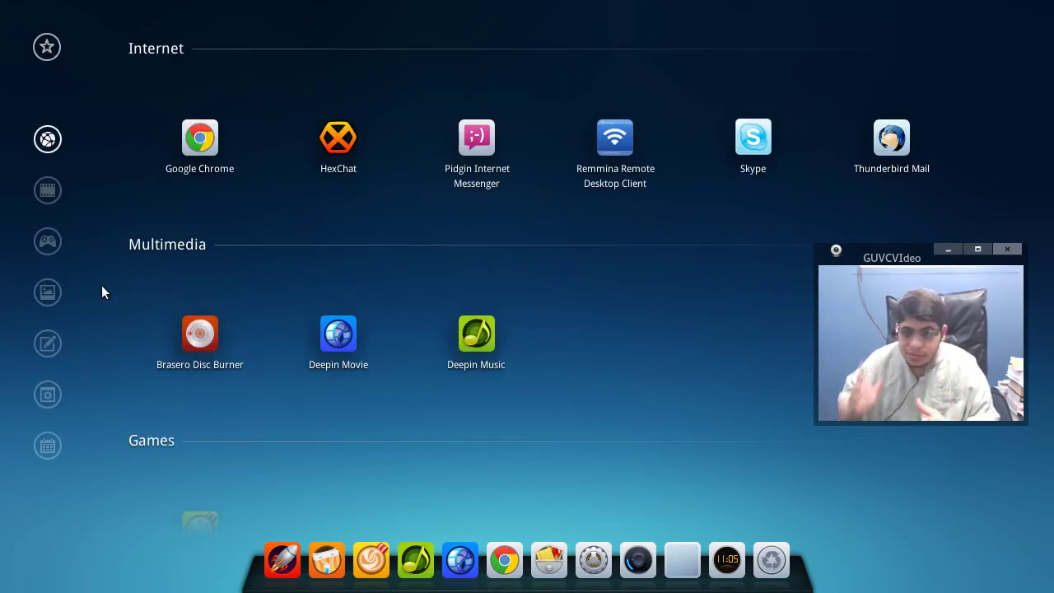
pyautogui.click(43, 401)
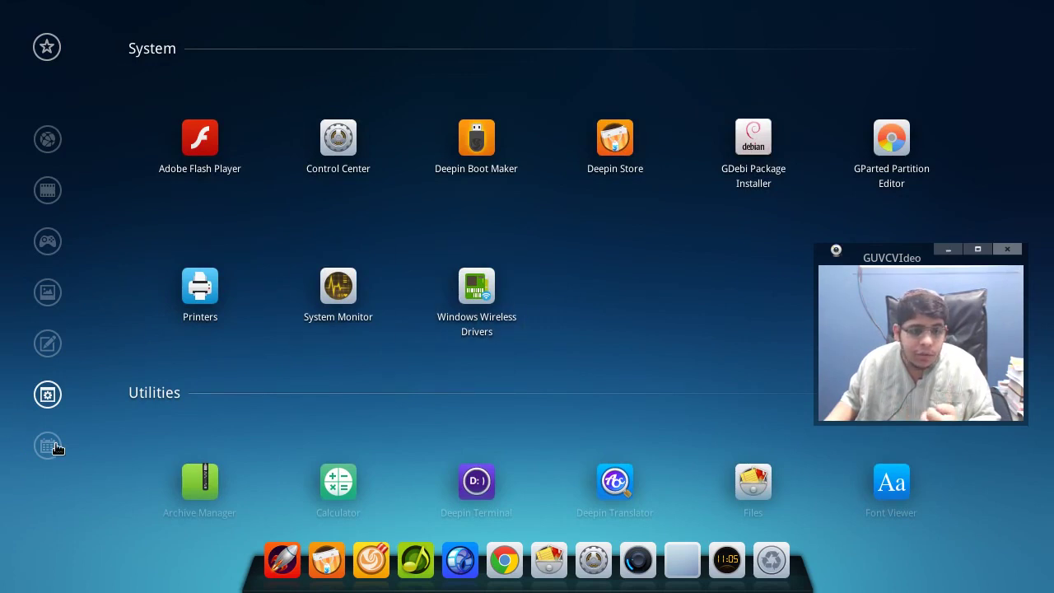
pyautogui.click(51, 446)
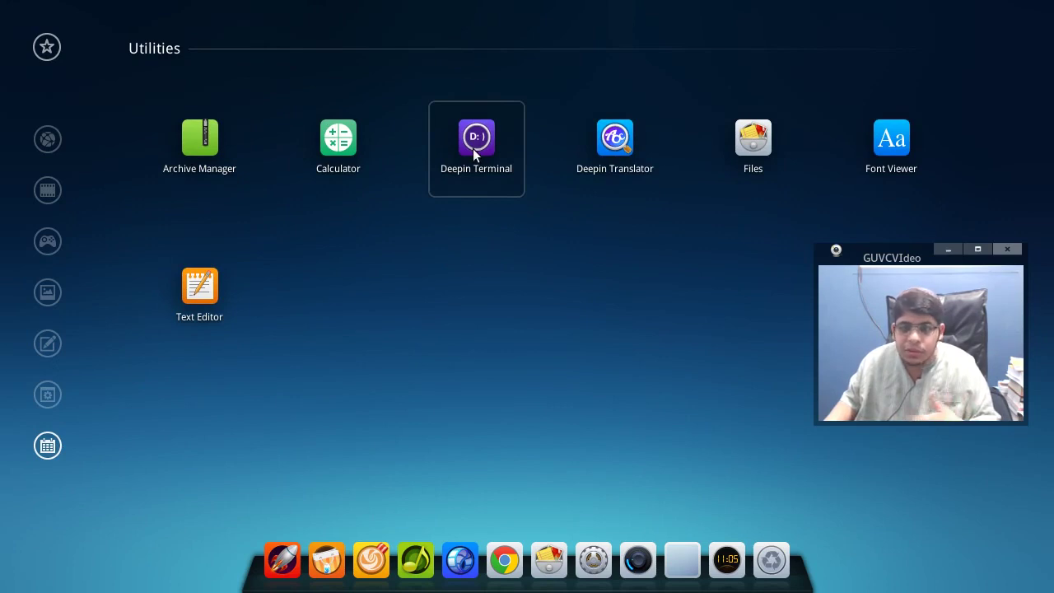
pyautogui.click(627, 145)
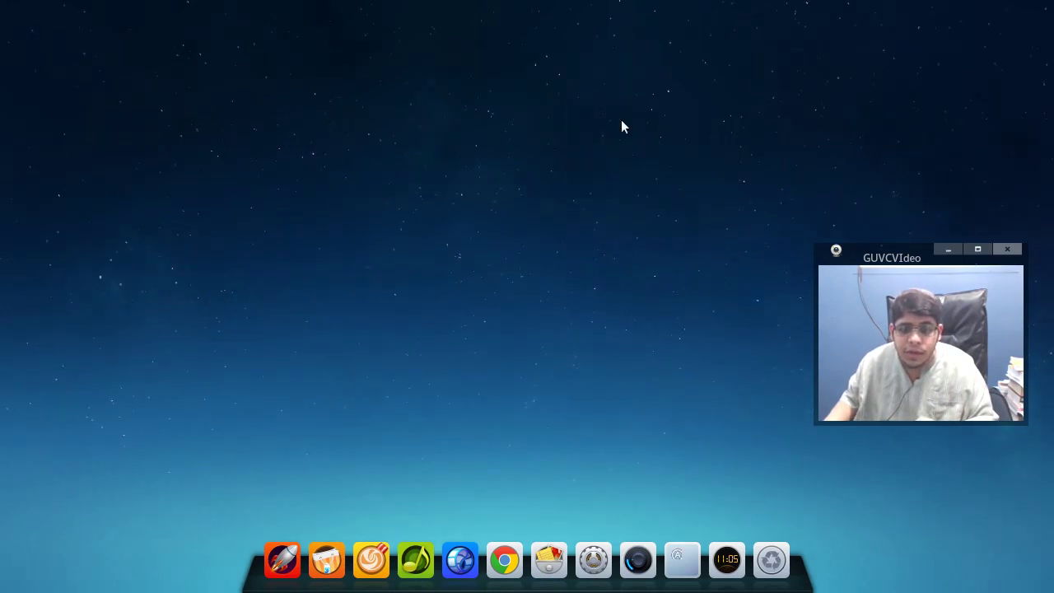
pyautogui.rightClick(683, 553)
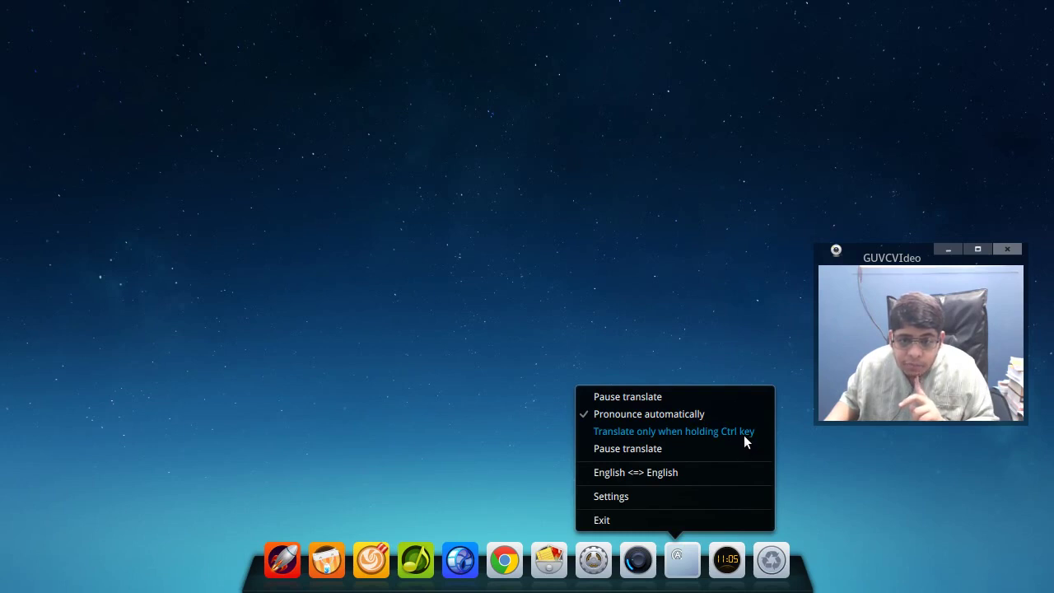
# - Open and close the translator Settings, then open and dismiss the desktop's context menu
pyautogui.click(717, 493)
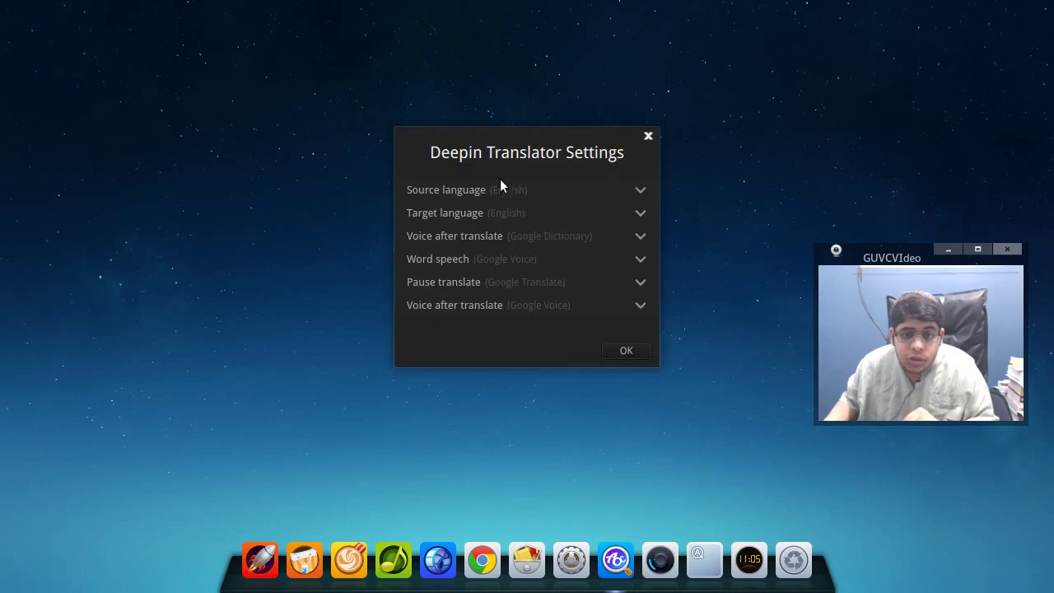
pyautogui.click(648, 136)
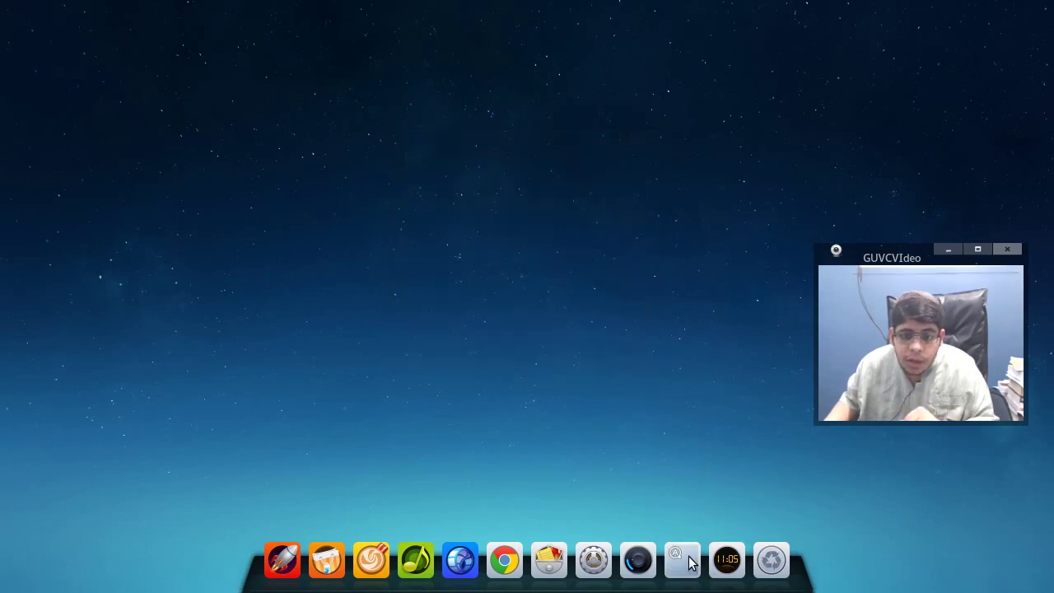
pyautogui.rightClick(651, 445)
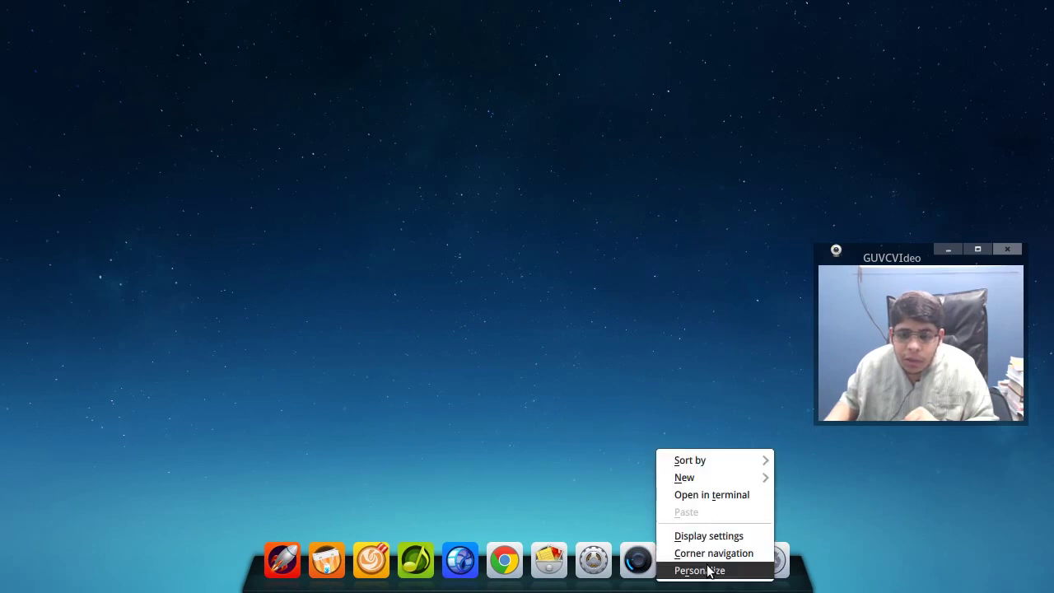
pyautogui.click(623, 446)
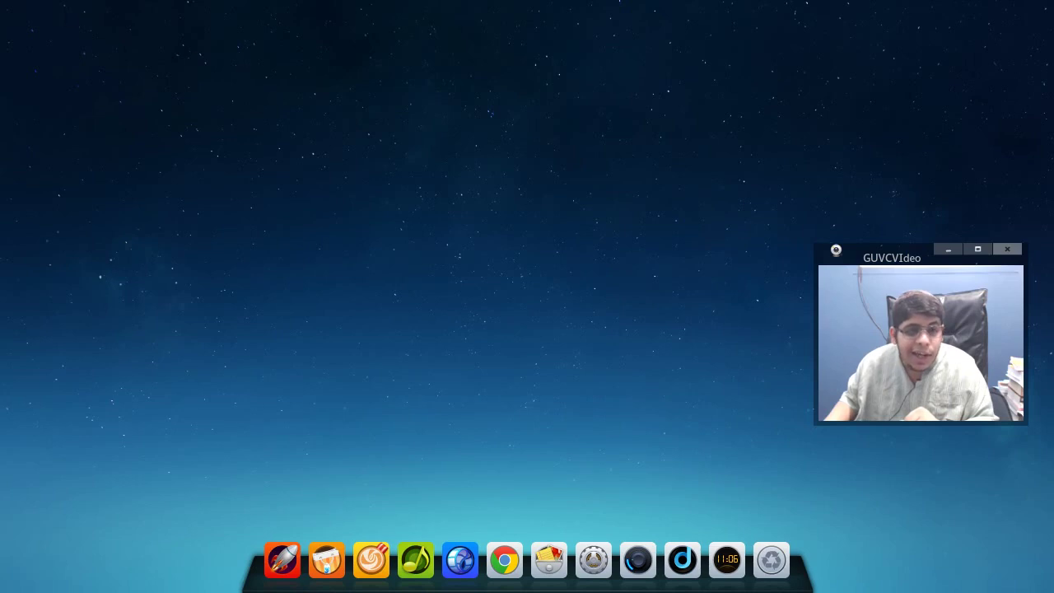
# - Open Text Editor and type 'hello' into a new Untitled Document 1
pyautogui.moveTo(3, 2)
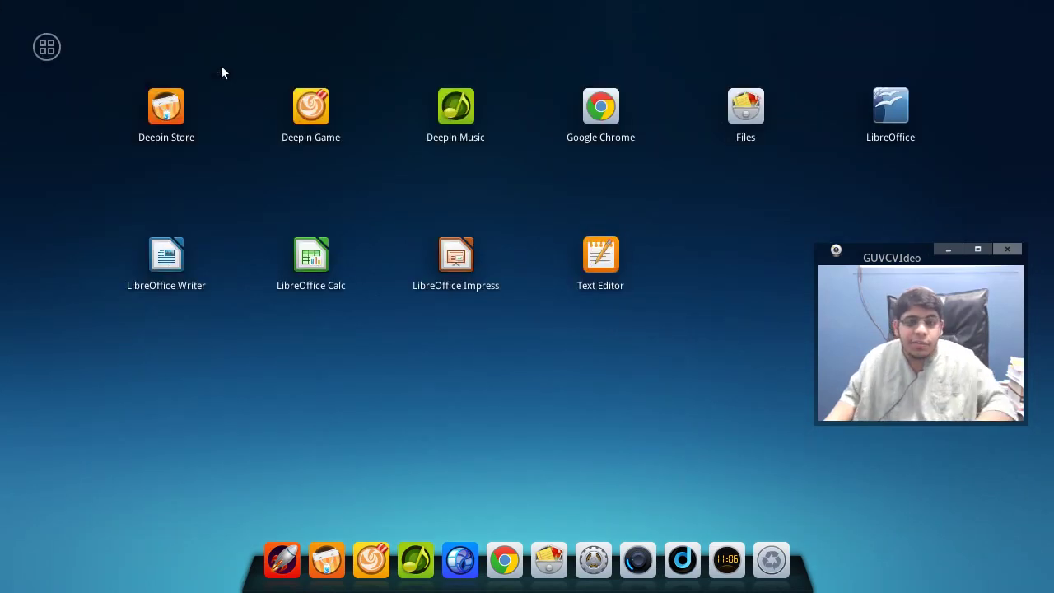
pyautogui.click(599, 252)
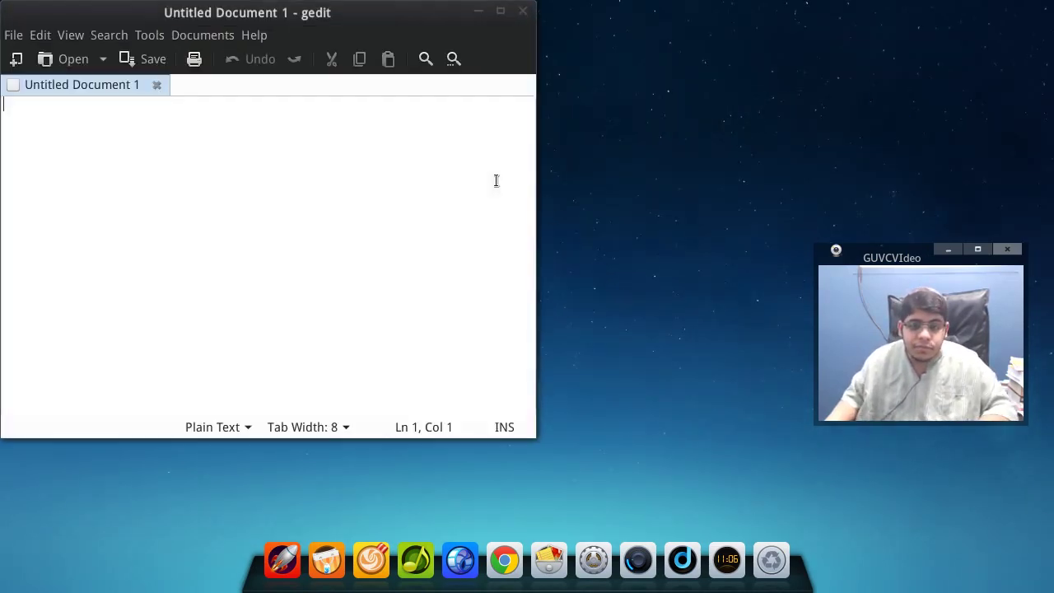
pyautogui.write('d')
pyautogui.press('BackSpace')
pyautogui.write('hello')
pyautogui.press('Home')
pyautogui.press('Right')
pyautogui.press('Right')
pyautogui.press('Home')
# - Double-click 'hello' to pop up its translation, then open the translator's dock menu
pyautogui.click(66, 447)
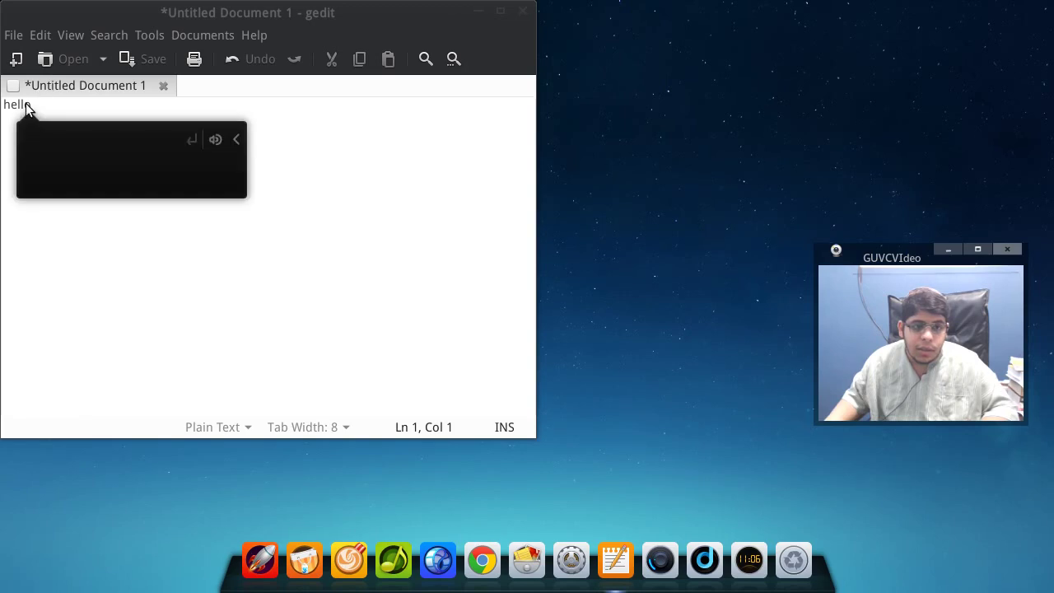
pyautogui.click(15, 104)
pyautogui.doubleClick(15, 104)
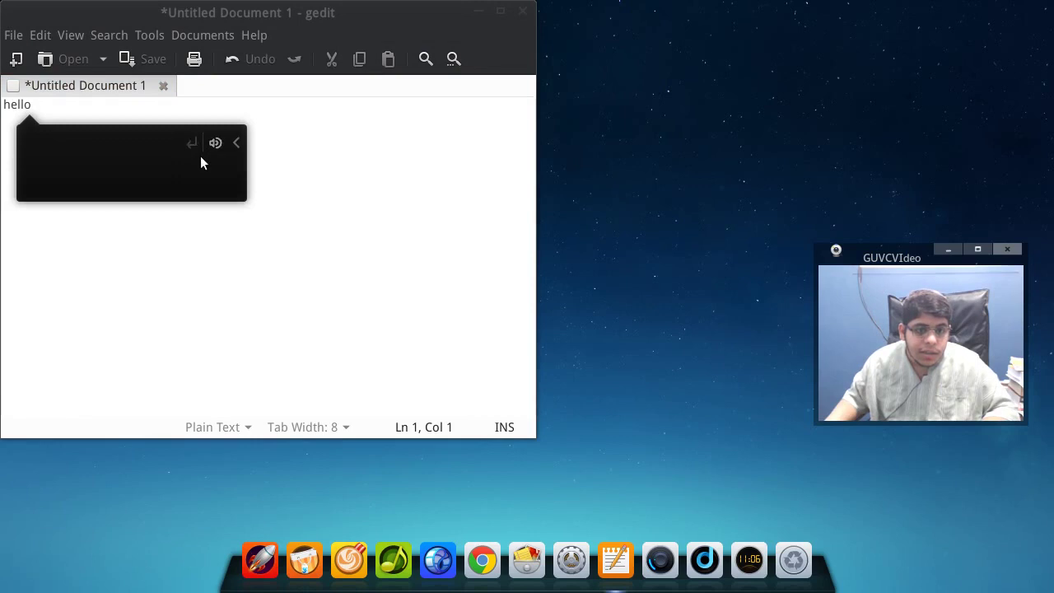
pyautogui.click(708, 562)
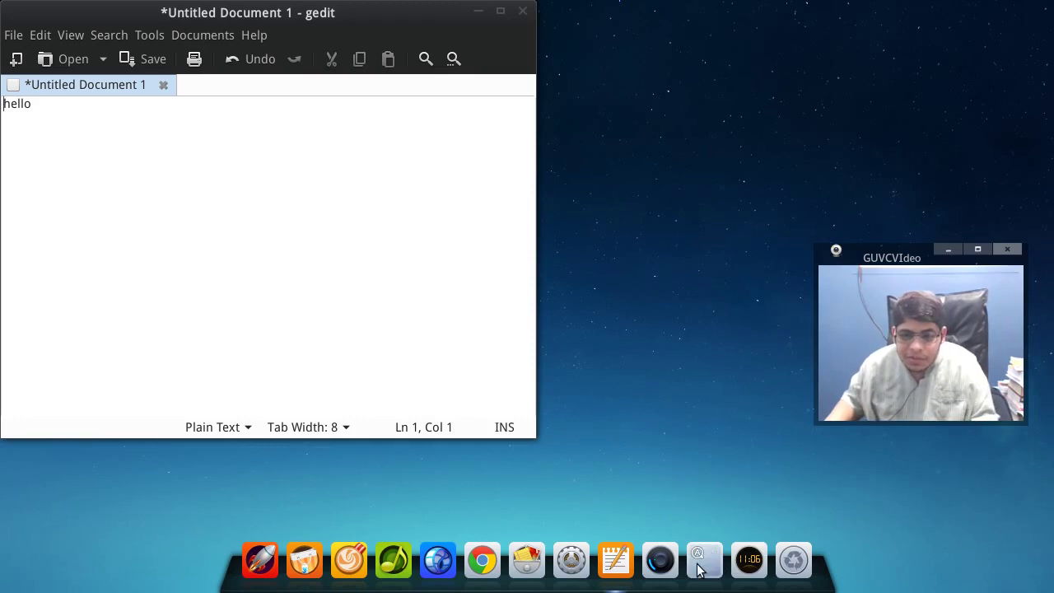
pyautogui.click(699, 562)
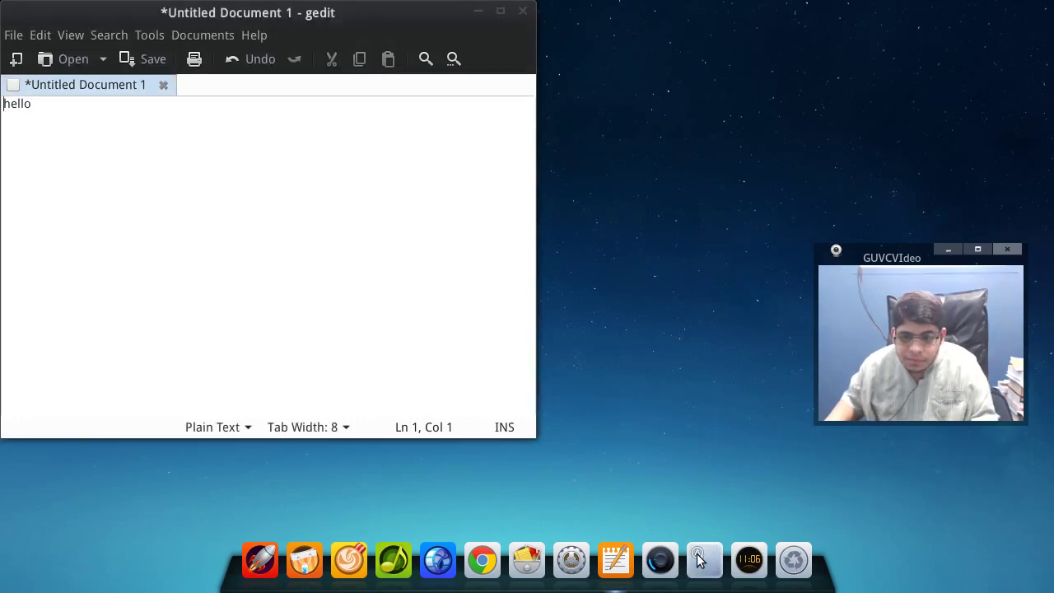
pyautogui.rightClick(699, 562)
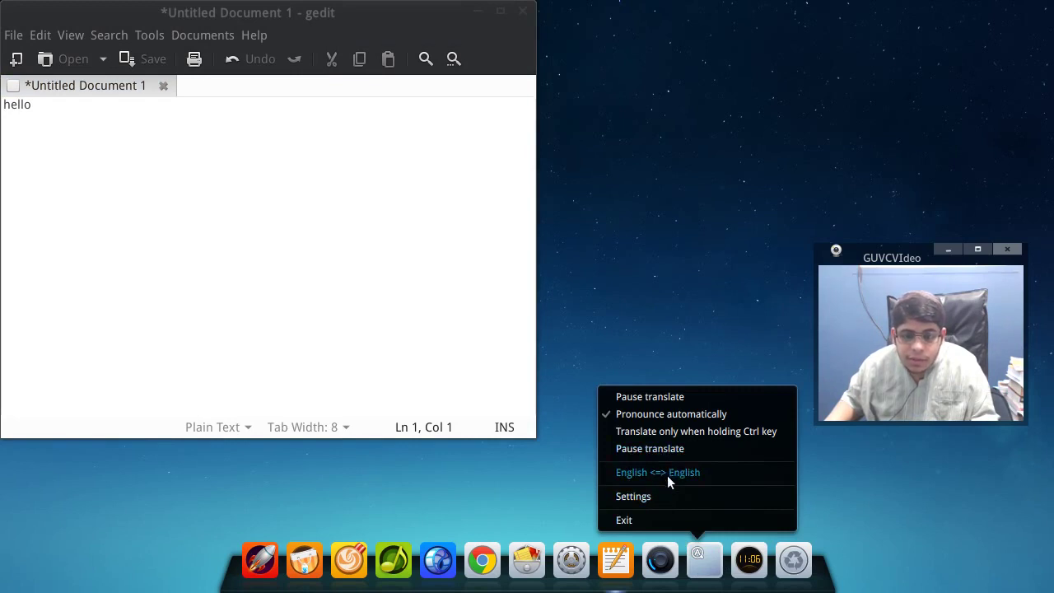
# - Set the translator's target language to Arabic, reselect 'hello' in gedit, and close Settings
pyautogui.click(633, 496)
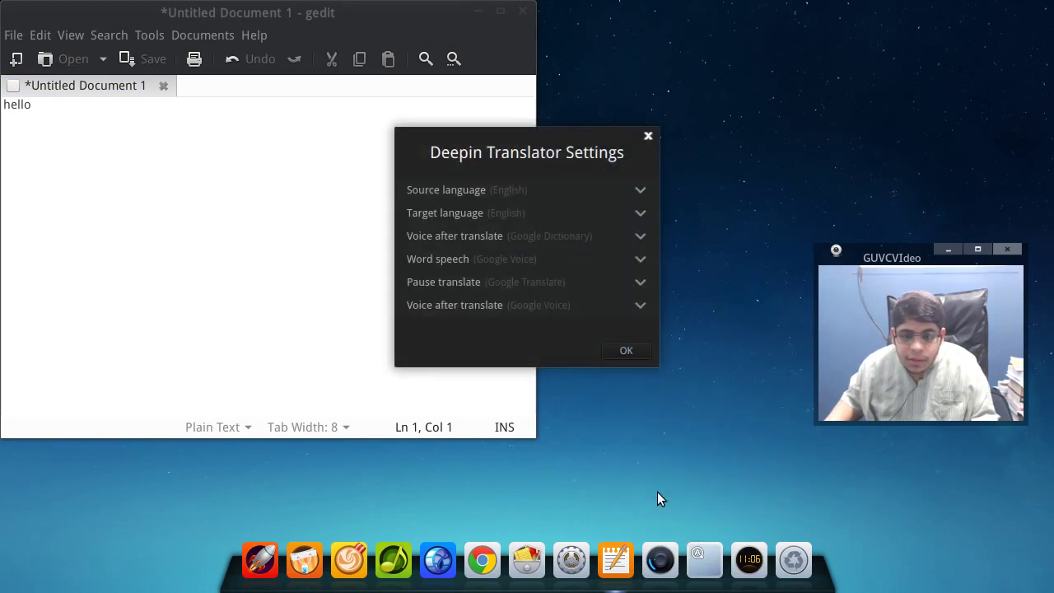
pyautogui.click(527, 212)
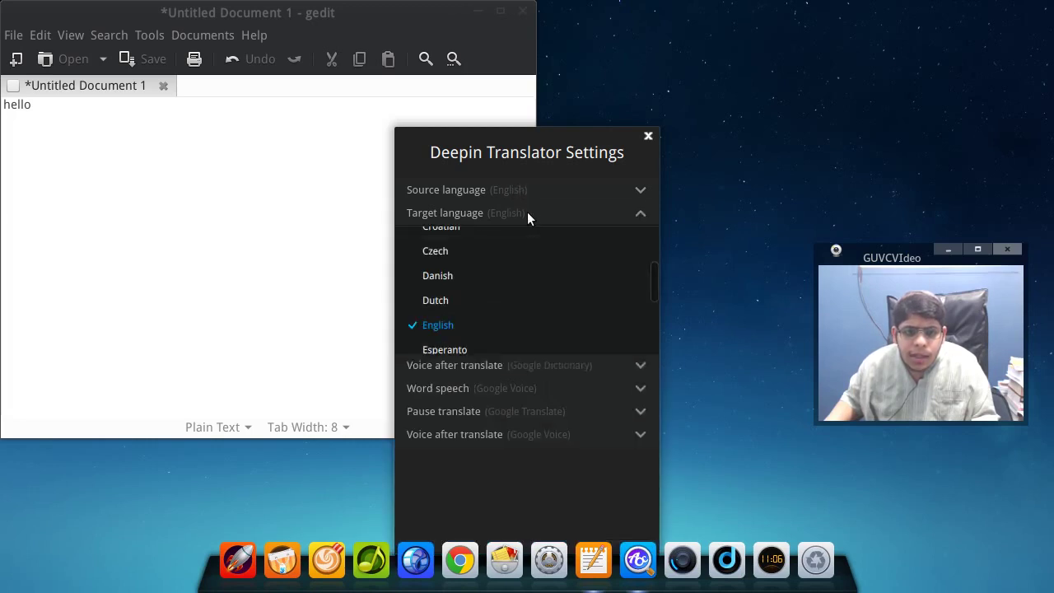
pyautogui.scroll(5, 526, 336)
pyautogui.click(508, 285)
pyautogui.click(164, 237)
pyautogui.doubleClick(19, 104)
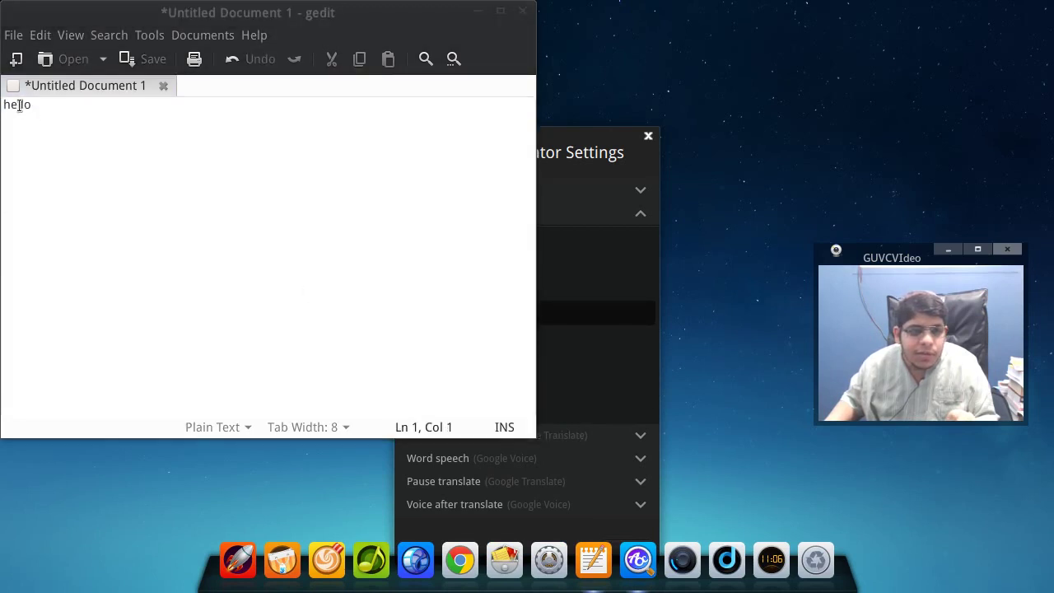
pyautogui.click(619, 288)
pyautogui.click(646, 137)
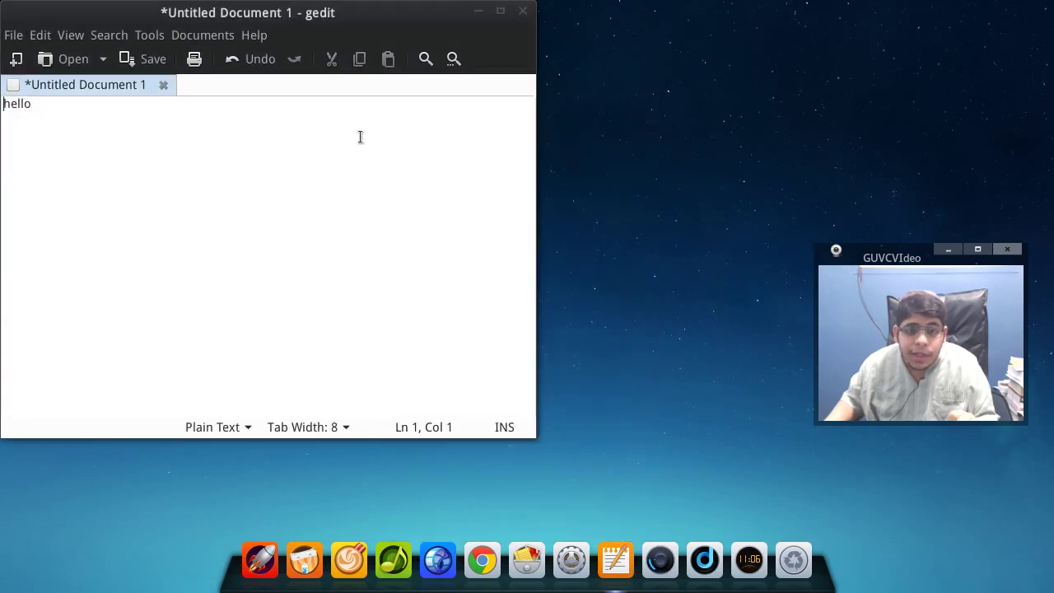
# - Select 'hello' and undo it via the context menu's Undo and Ctrl+Z, emptying the document
pyautogui.click(8, 102)
pyautogui.click(14, 102)
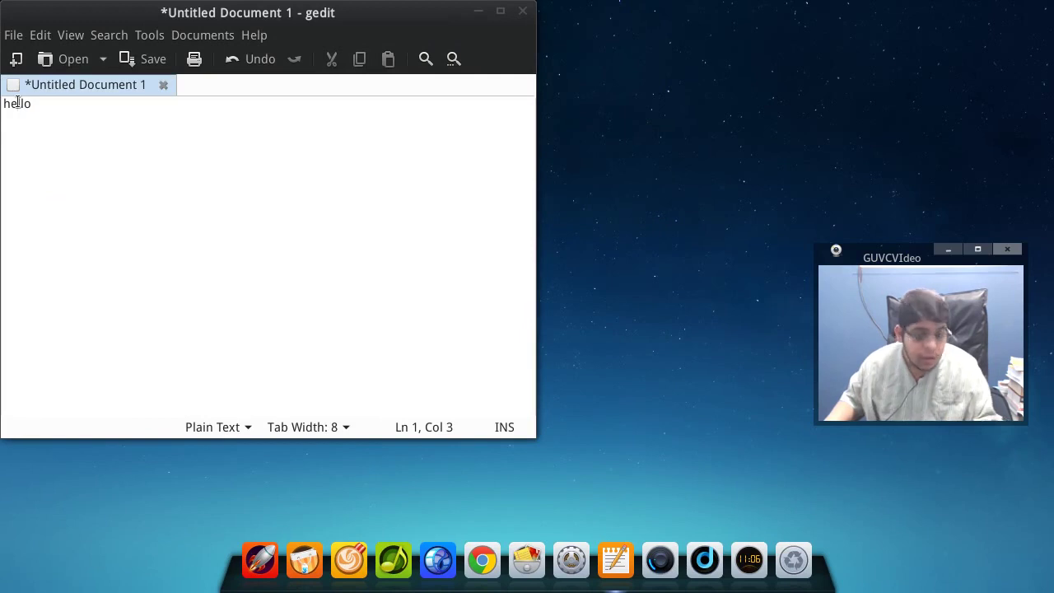
pyautogui.doubleClick(16, 103)
pyautogui.rightClick(17, 103)
pyautogui.click(20, 108)
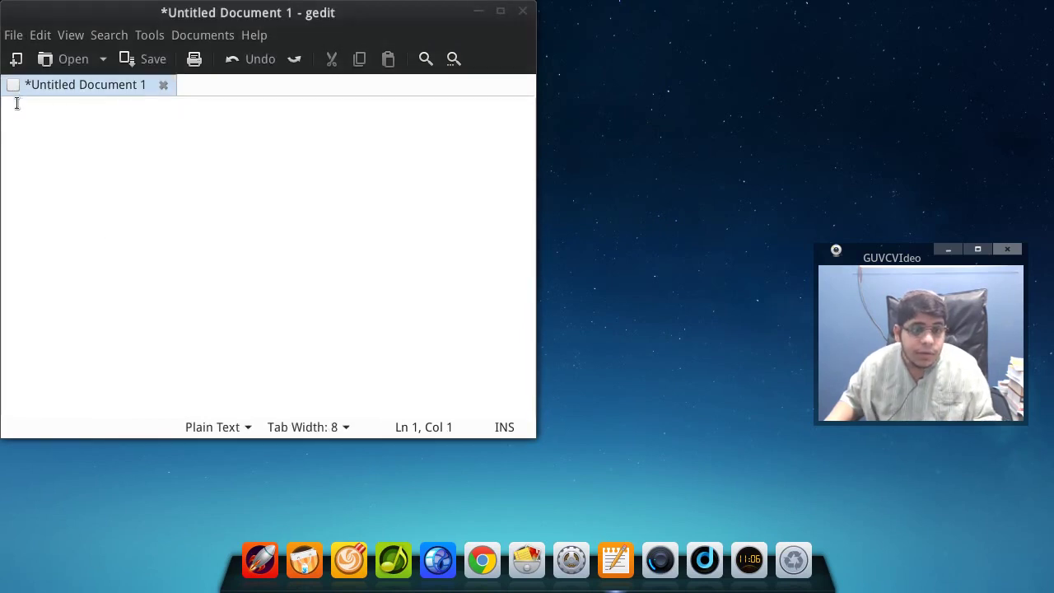
pyautogui.hotkey('ctrl', 'z')
pyautogui.hotkey('ctrl', 'z')
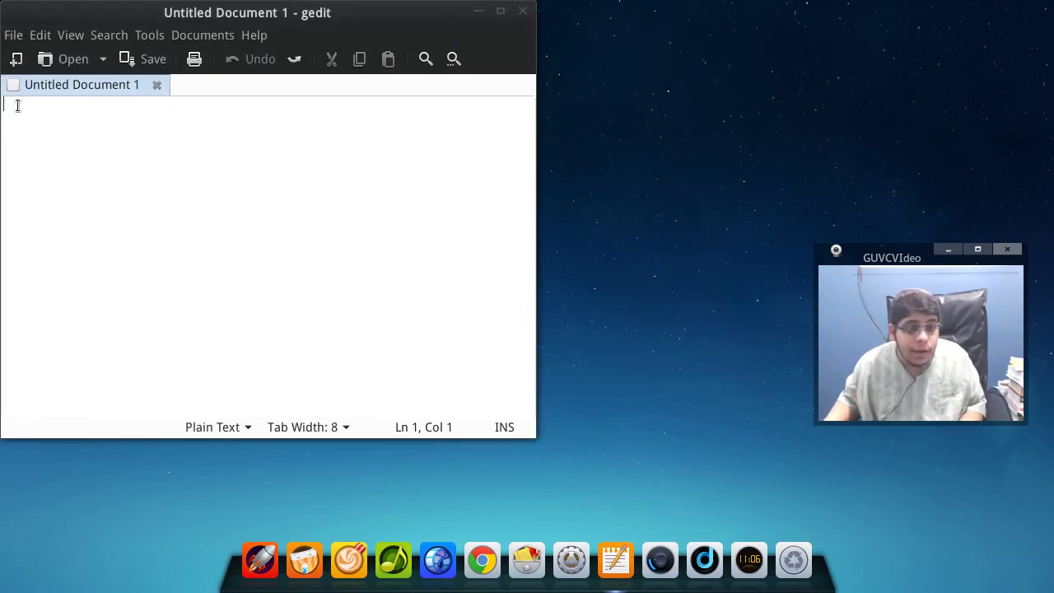
# - Type 'hi', then close the document without saving
pyautogui.write('hi')
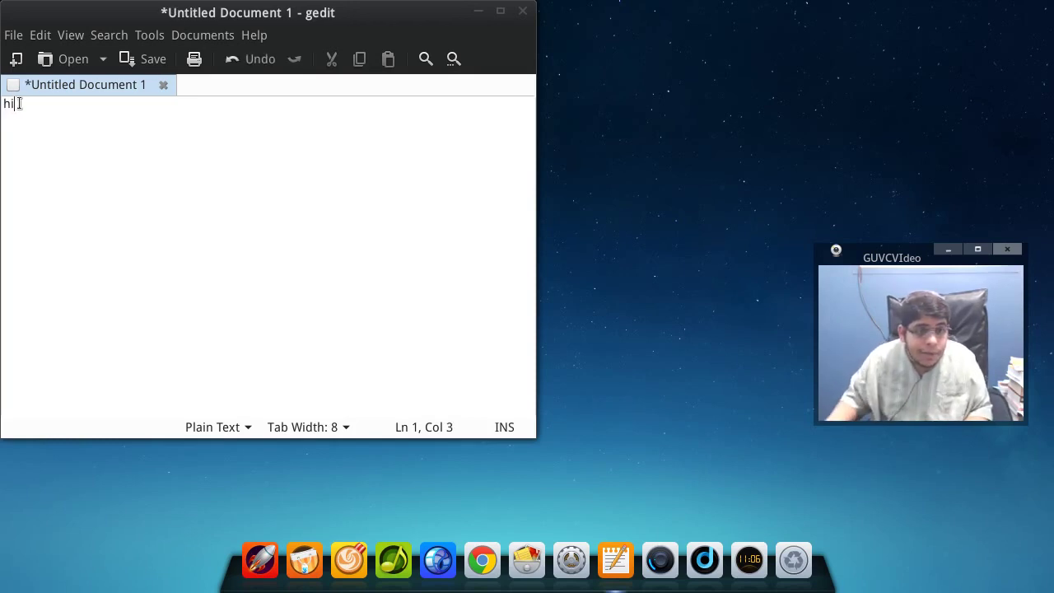
pyautogui.press('Home')
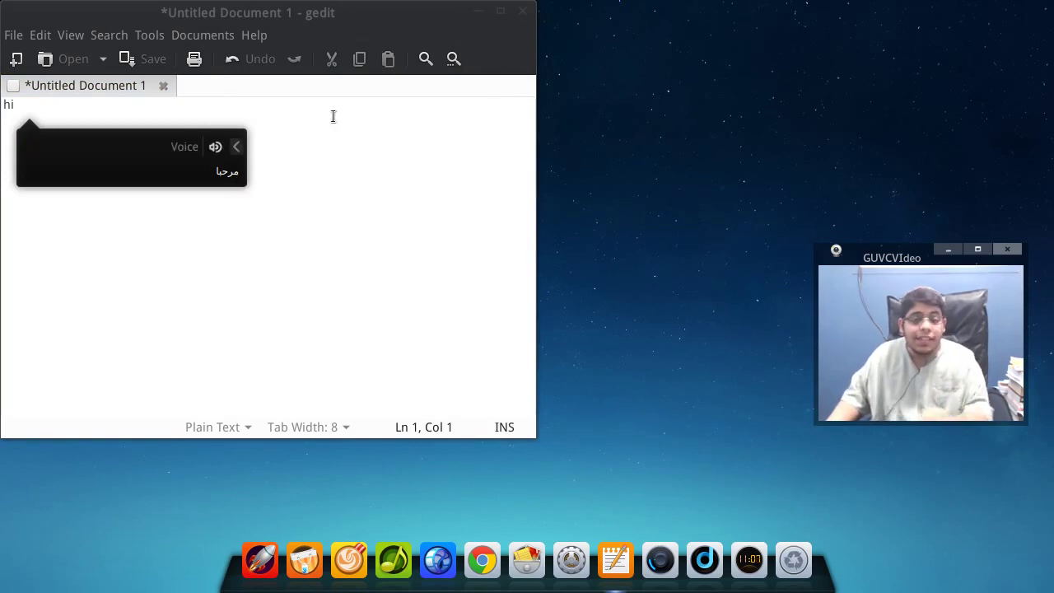
pyautogui.click(523, 12)
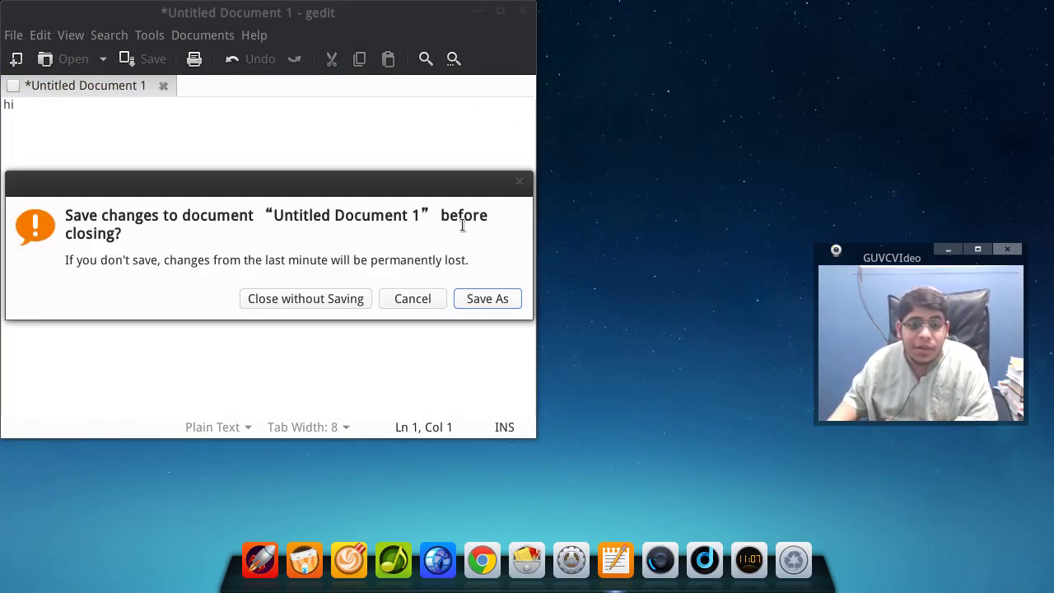
pyautogui.click(332, 299)
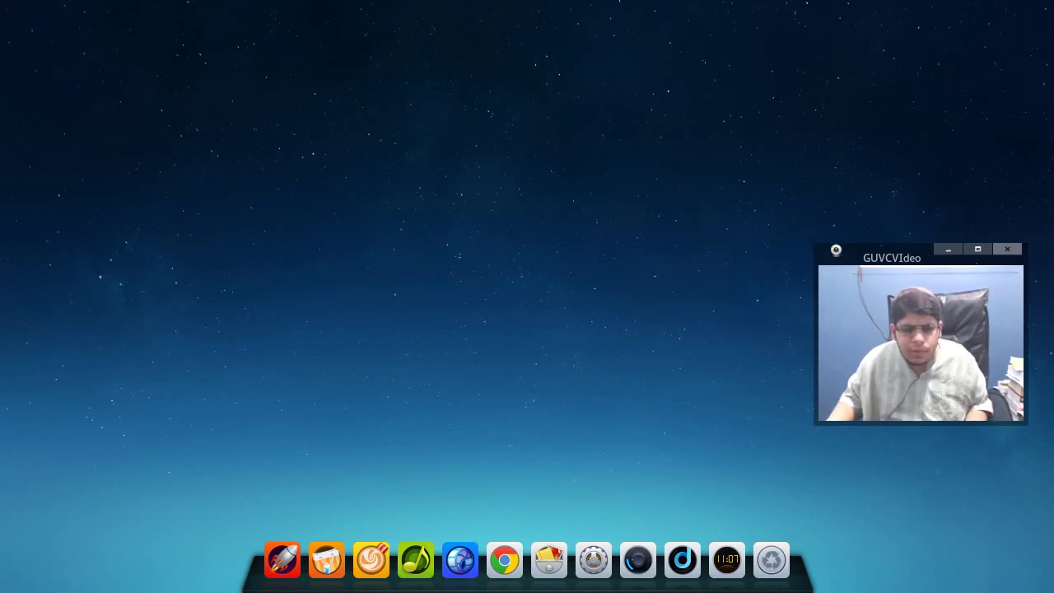
pyautogui.click(283, 575)
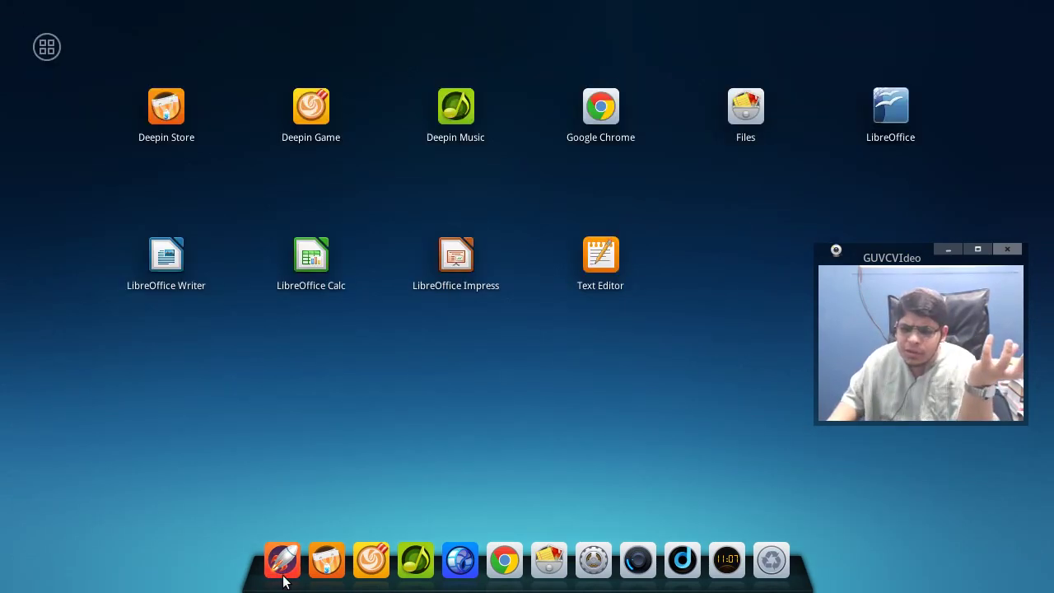
pyautogui.click(47, 54)
pyautogui.click(46, 56)
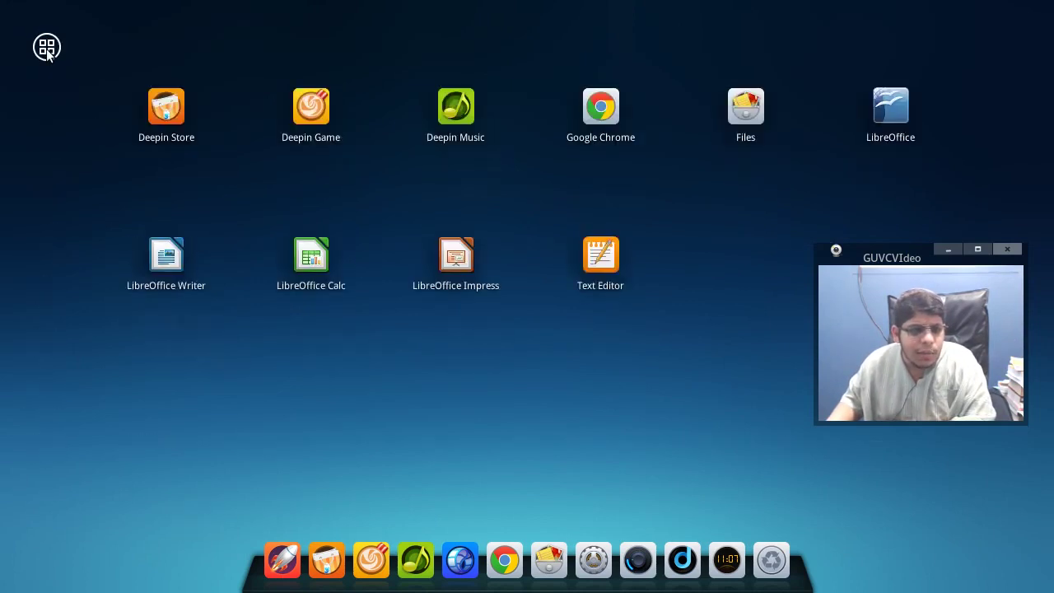
pyautogui.click(47, 49)
pyautogui.click(62, 446)
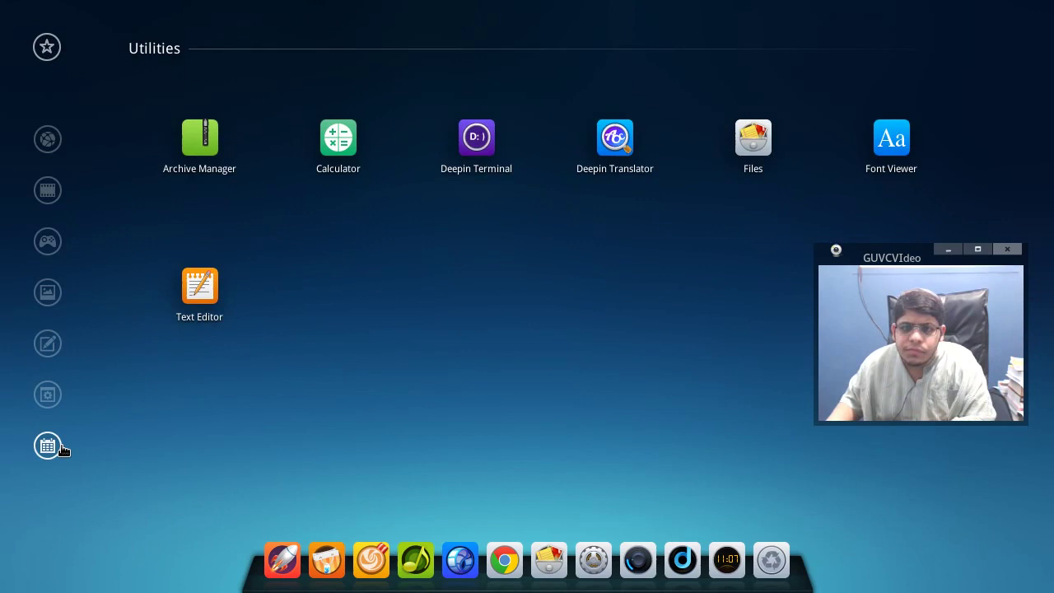
pyautogui.click(487, 414)
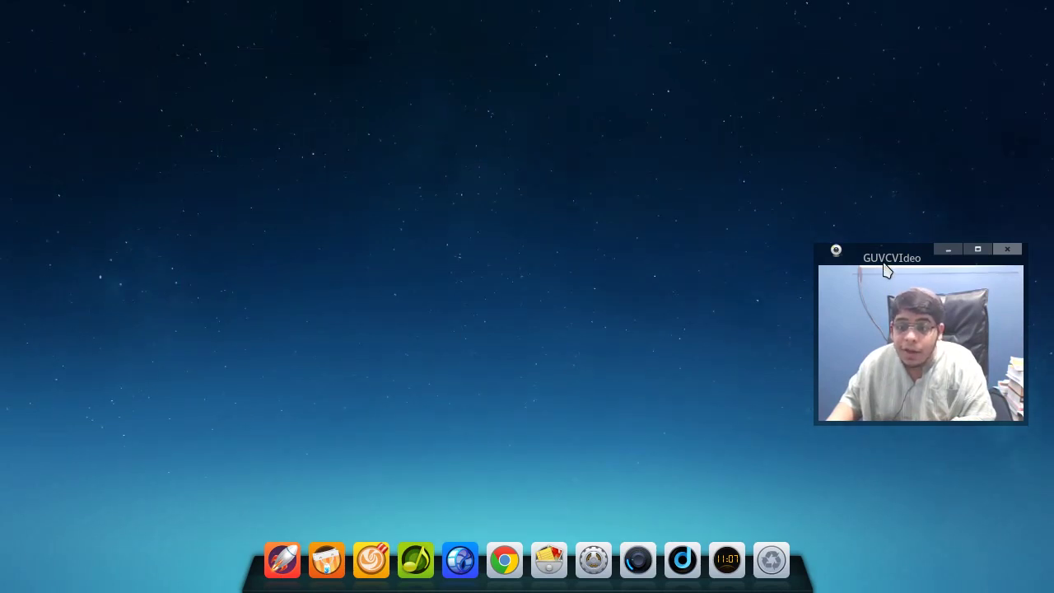
pyautogui.moveTo(886, 260); pyautogui.dragTo(133, 83)
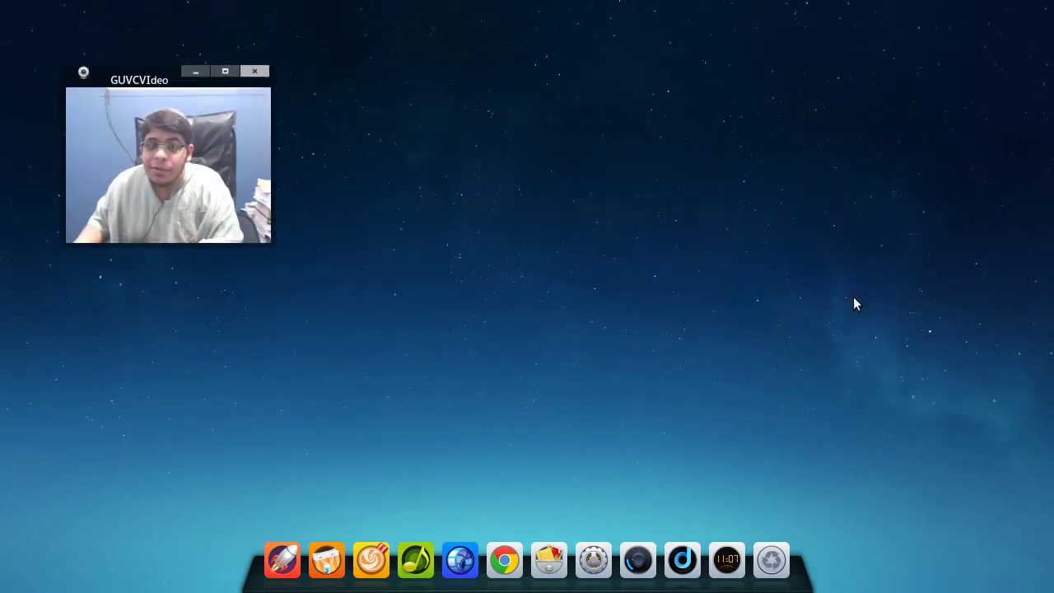
# - Collapse Wallpaper, return to the settings overview, then close and reopen Control Center from the hot corner
pyautogui.moveTo(1053, 592)
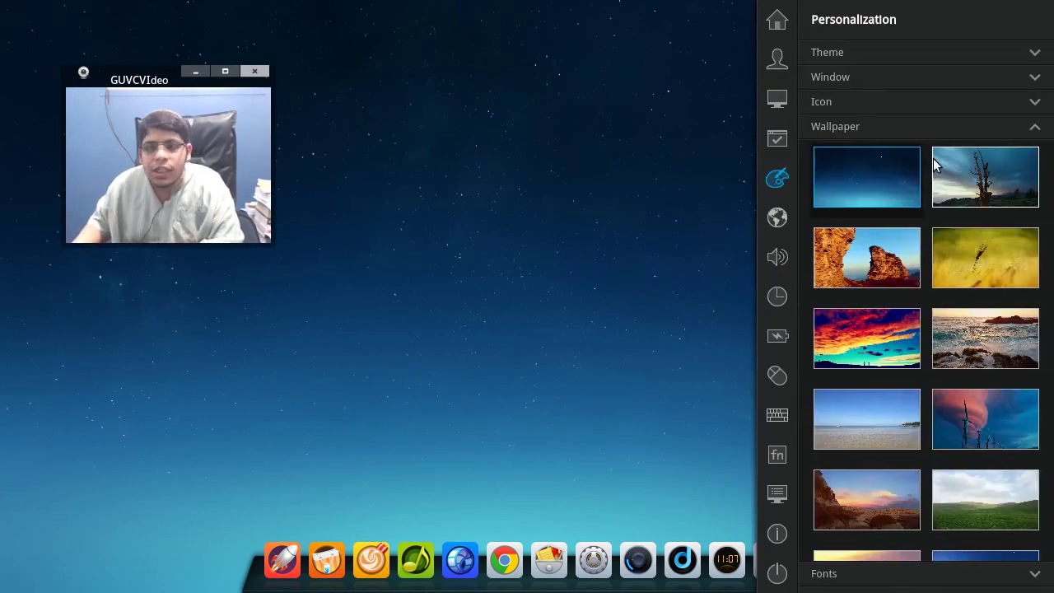
pyautogui.click(935, 123)
pyautogui.click(774, 20)
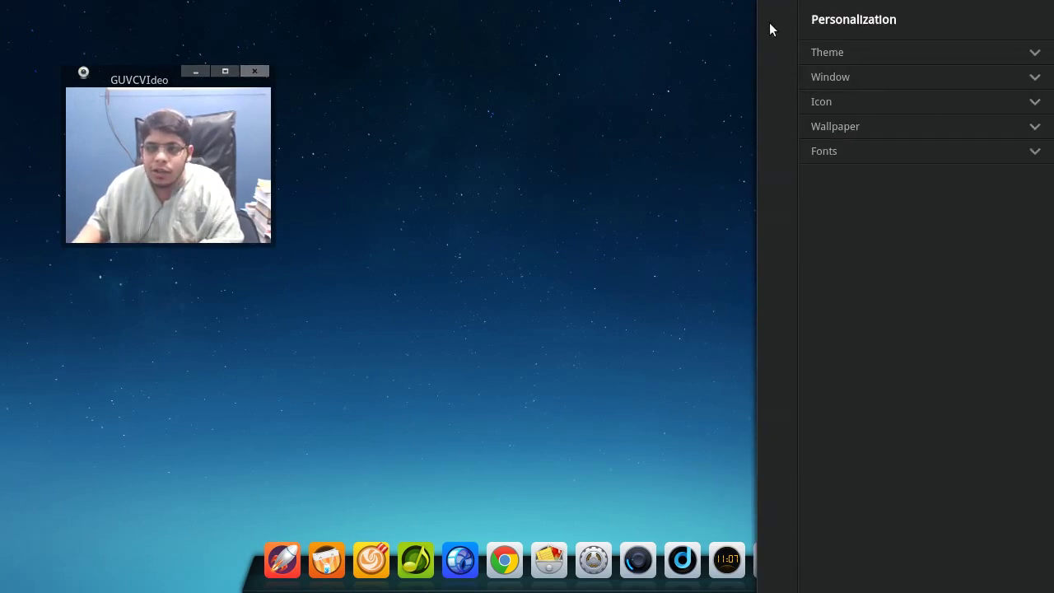
pyautogui.click(616, 70)
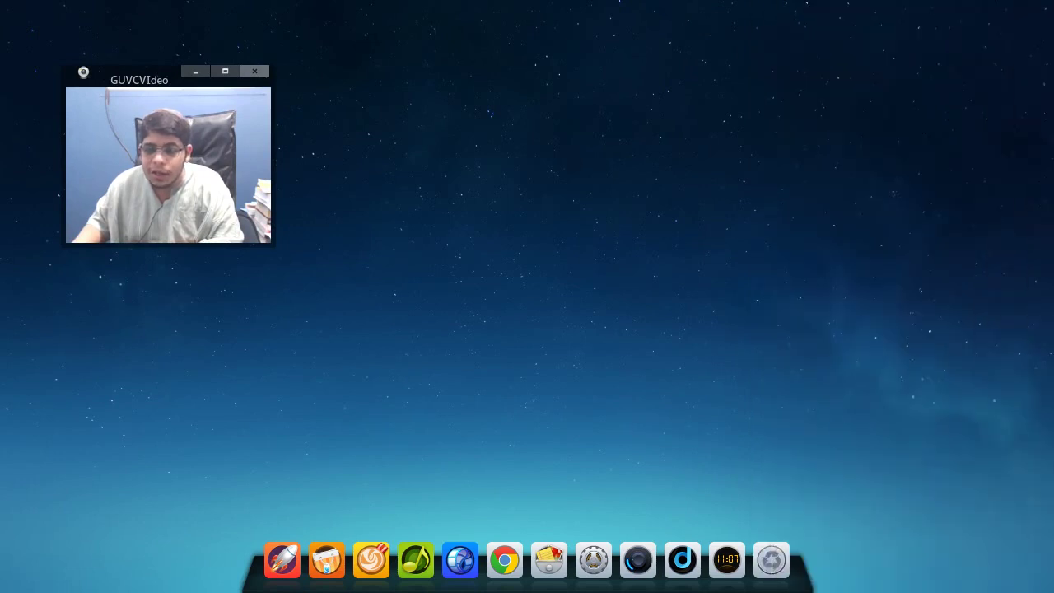
pyautogui.moveTo(1047, 583)
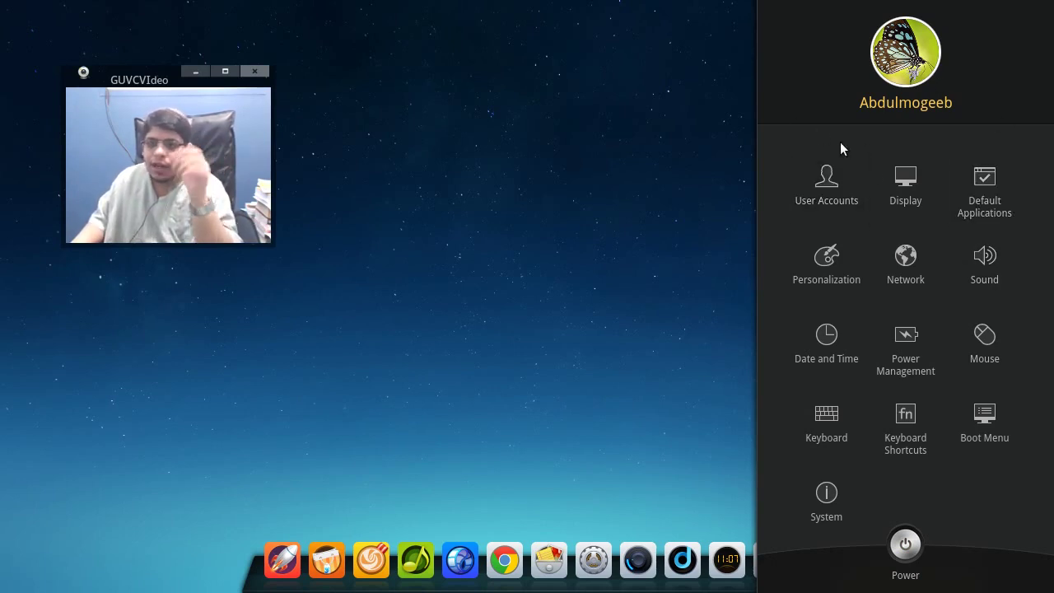
# - Open the User Accounts settings, briefly passing through Display
pyautogui.click(829, 182)
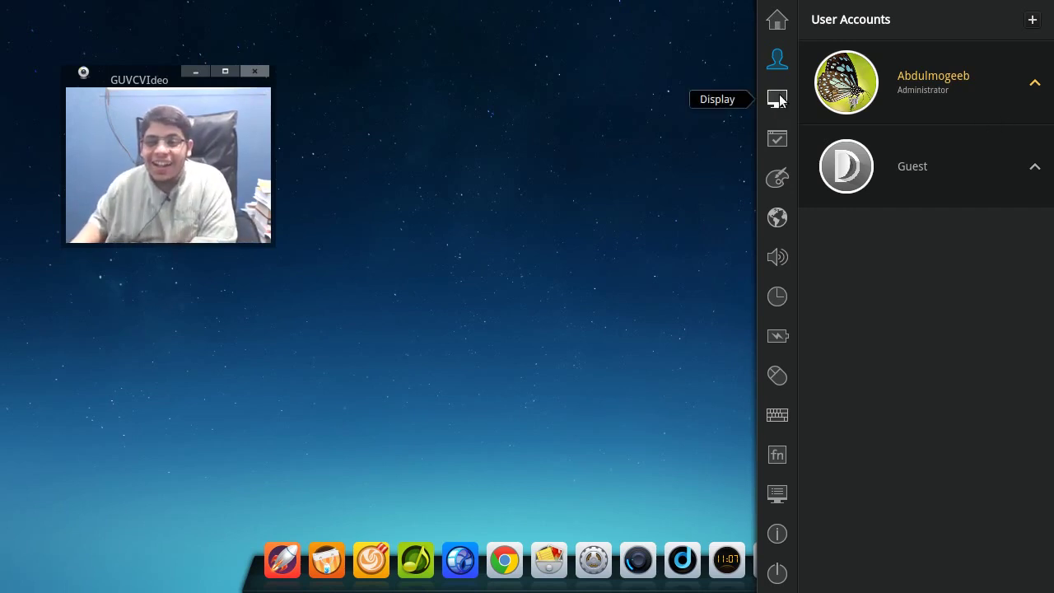
pyautogui.click(778, 99)
pyautogui.click(778, 58)
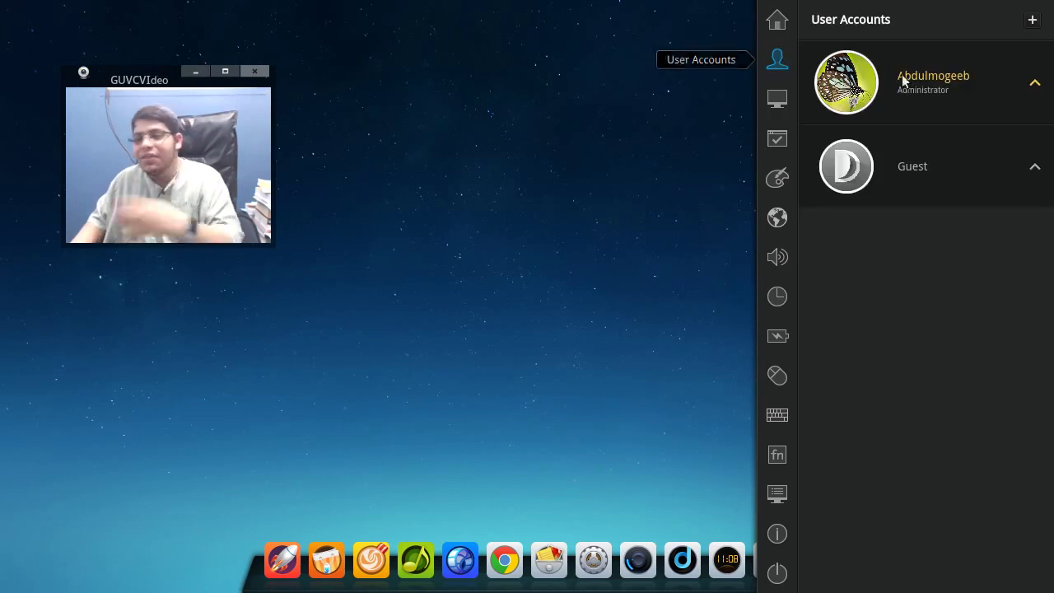
# - Set the administrator's picture to the third default avatar and authenticate with the account password
pyautogui.click(981, 82)
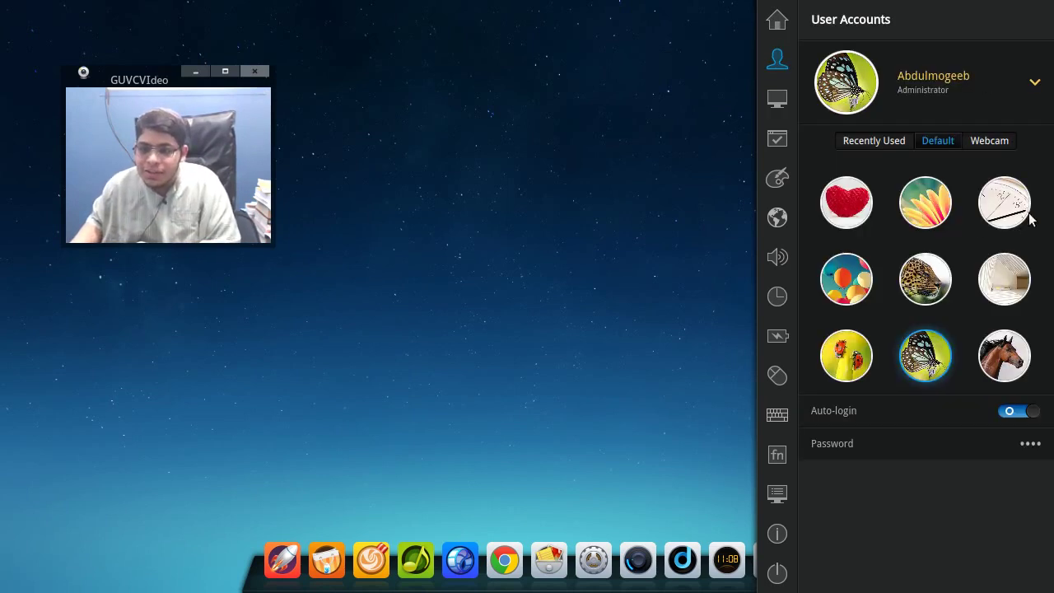
pyautogui.click(1025, 218)
pyautogui.write('****')
pyautogui.press('Return')
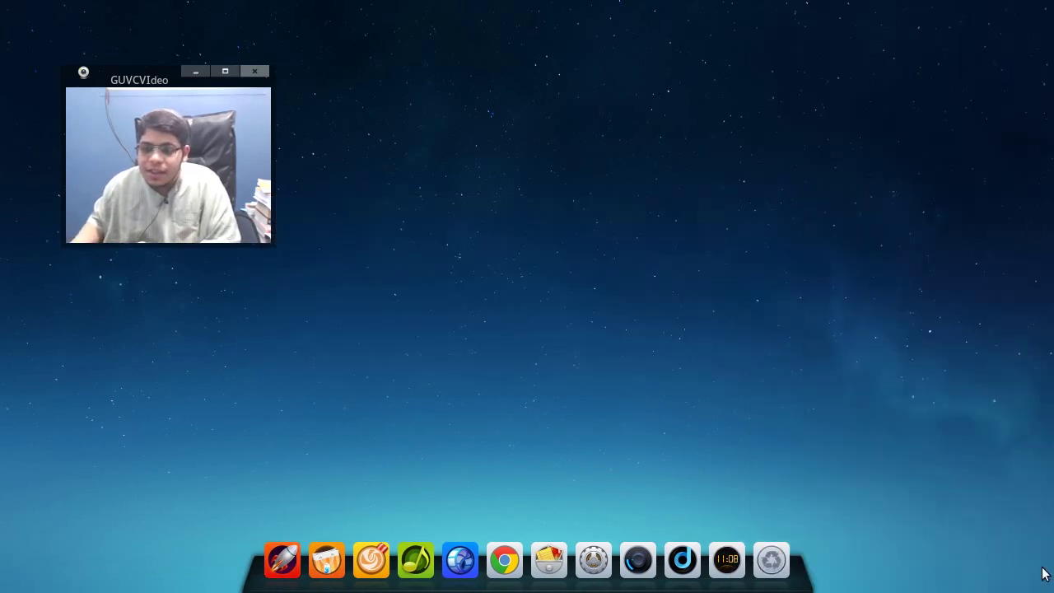
# - Try the flower, heart and balloons avatars, settling on the leopard as account picture
pyautogui.click(939, 221)
pyautogui.click(861, 215)
pyautogui.click(850, 279)
pyautogui.click(911, 282)
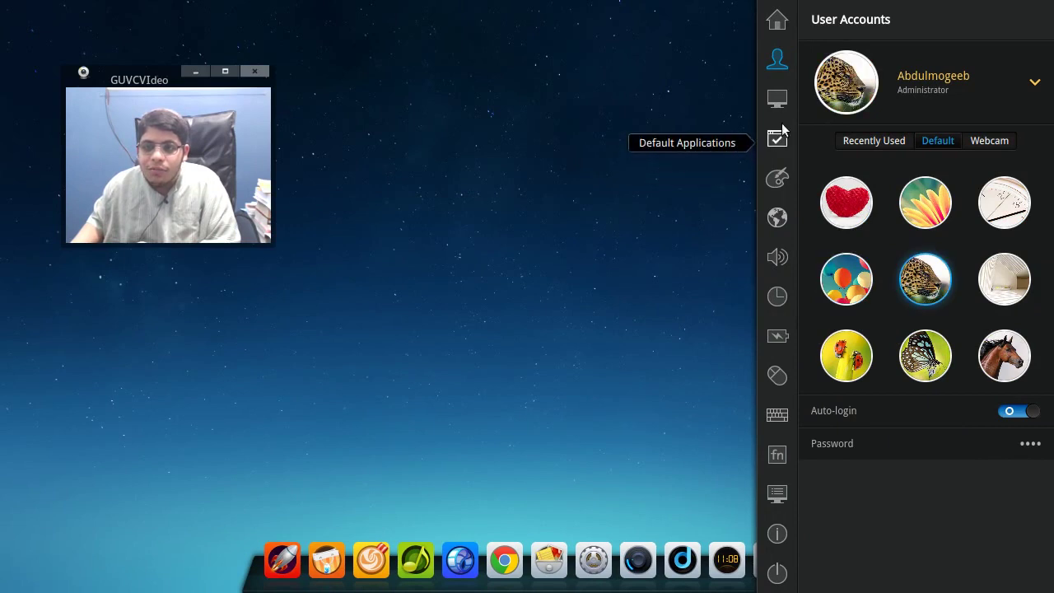
# - Turn off automatic login for the administrator account
pyautogui.click(780, 109)
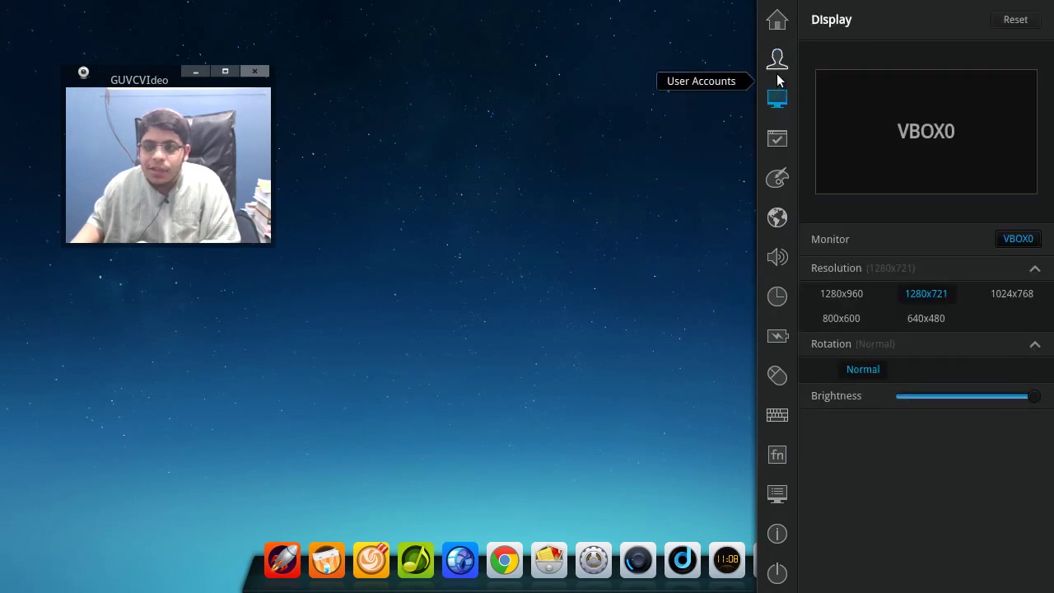
pyautogui.click(778, 64)
pyautogui.click(966, 103)
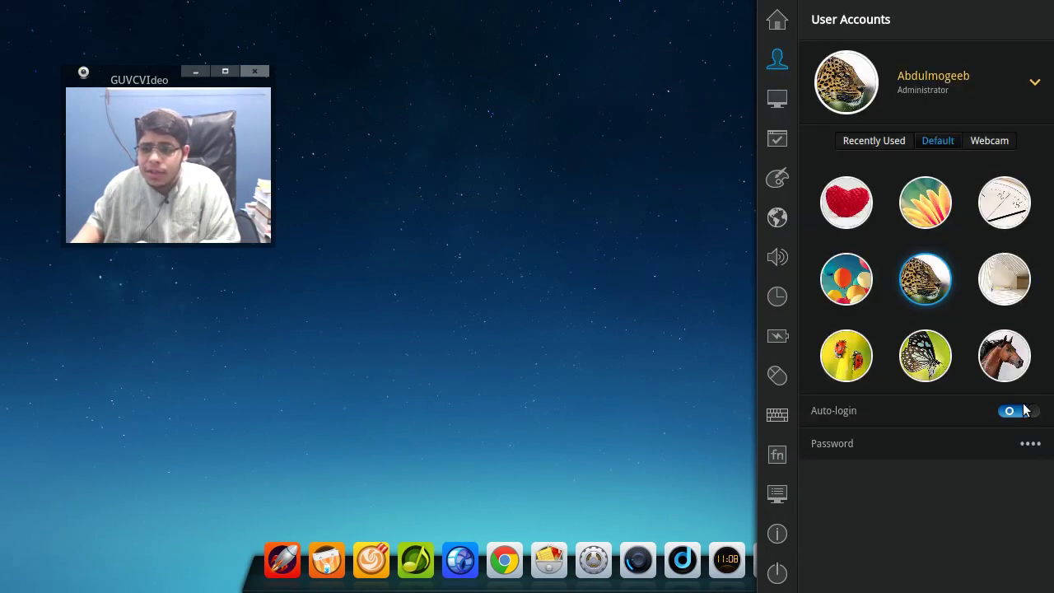
pyautogui.click(1024, 414)
pyautogui.click(1024, 415)
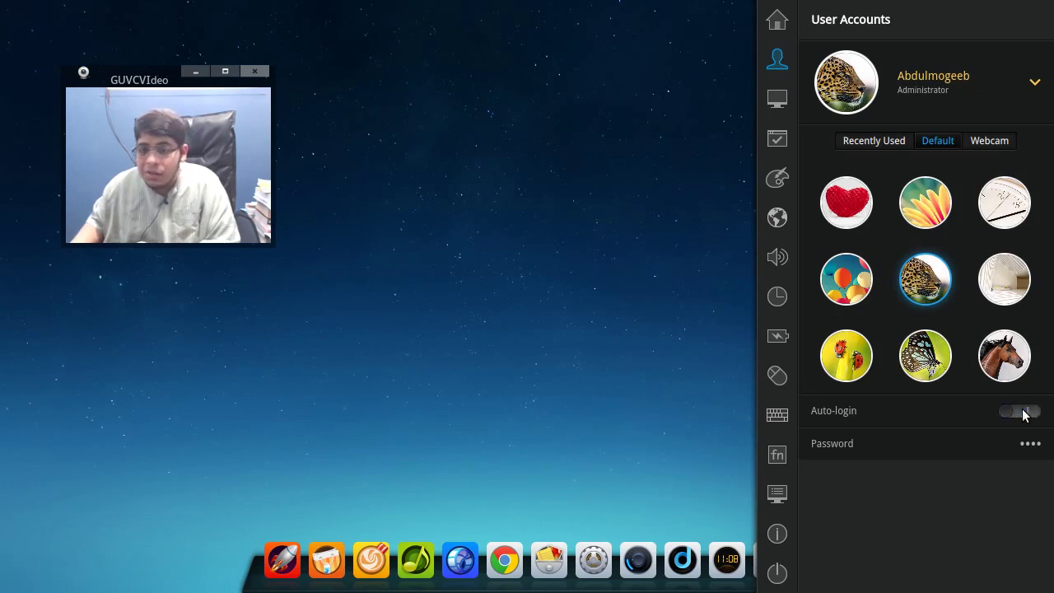
# - Check the default browser and mail apps, then show the window themes under Personalization
pyautogui.click(778, 103)
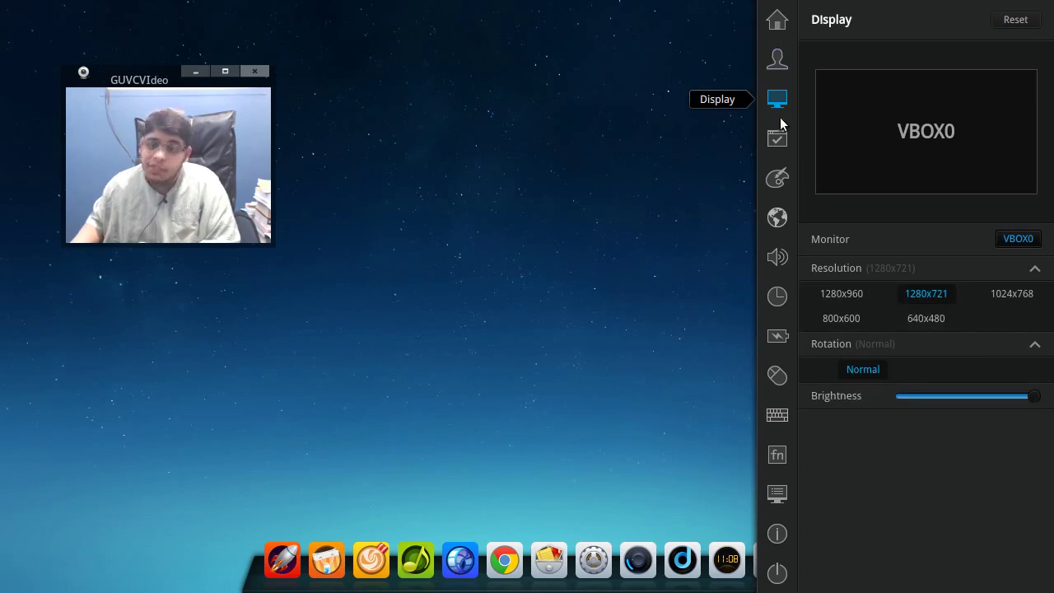
pyautogui.click(779, 139)
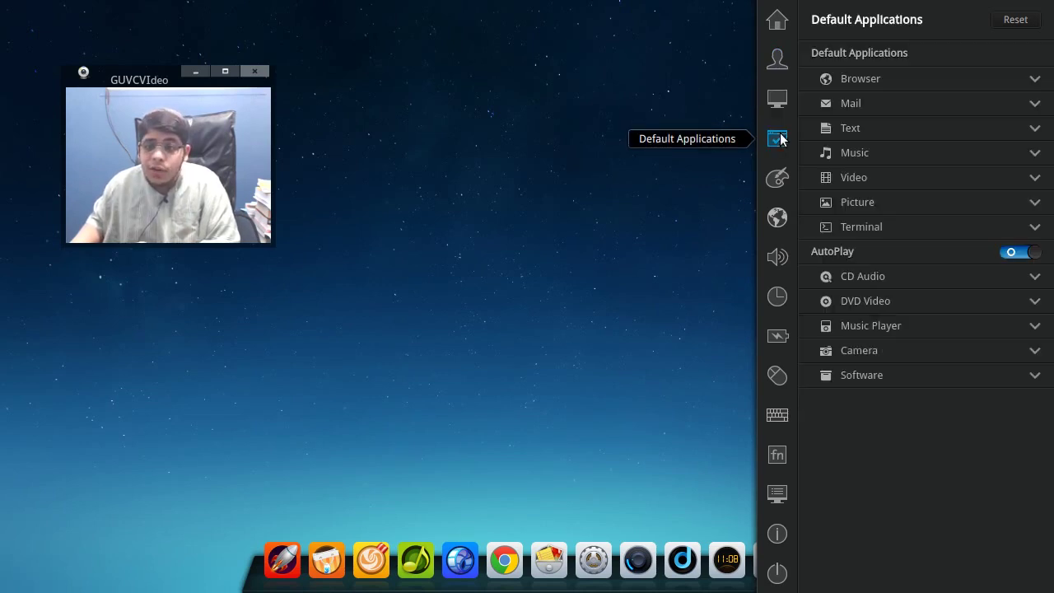
pyautogui.click(847, 78)
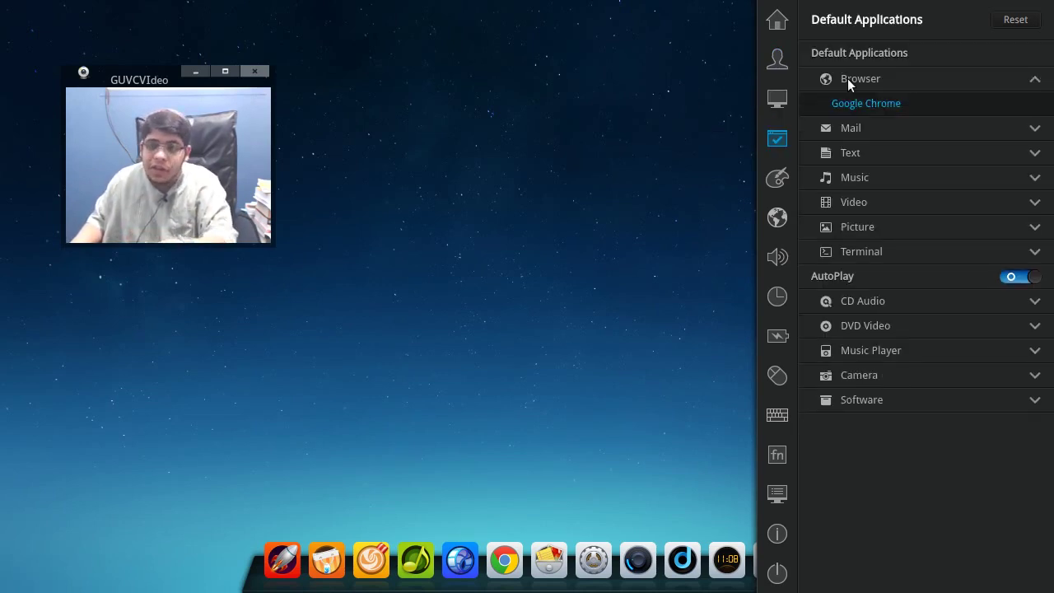
pyautogui.click(847, 78)
pyautogui.click(856, 107)
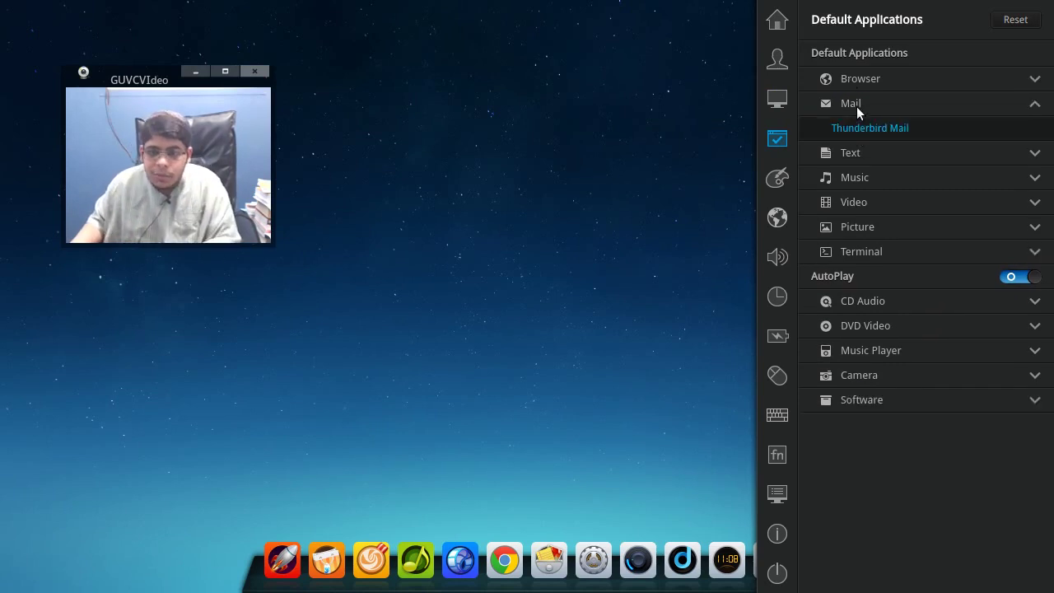
pyautogui.click(858, 107)
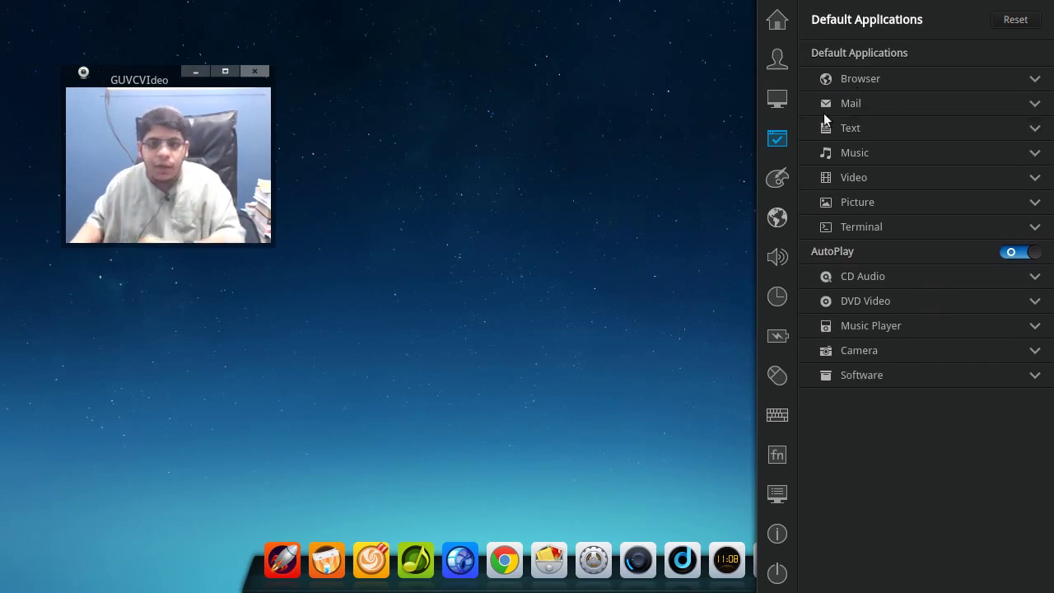
pyautogui.click(779, 178)
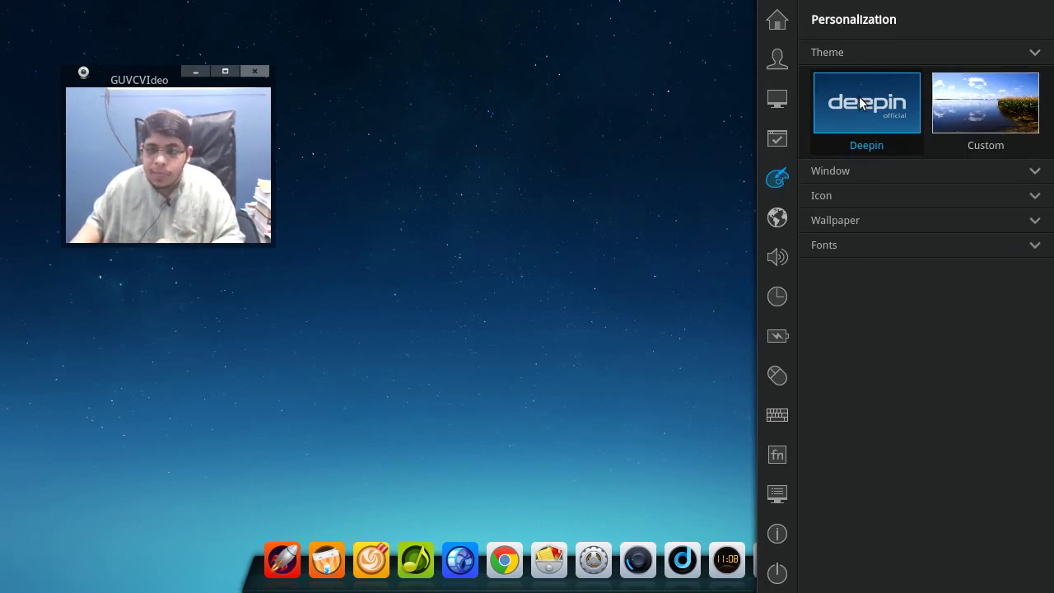
pyautogui.click(859, 171)
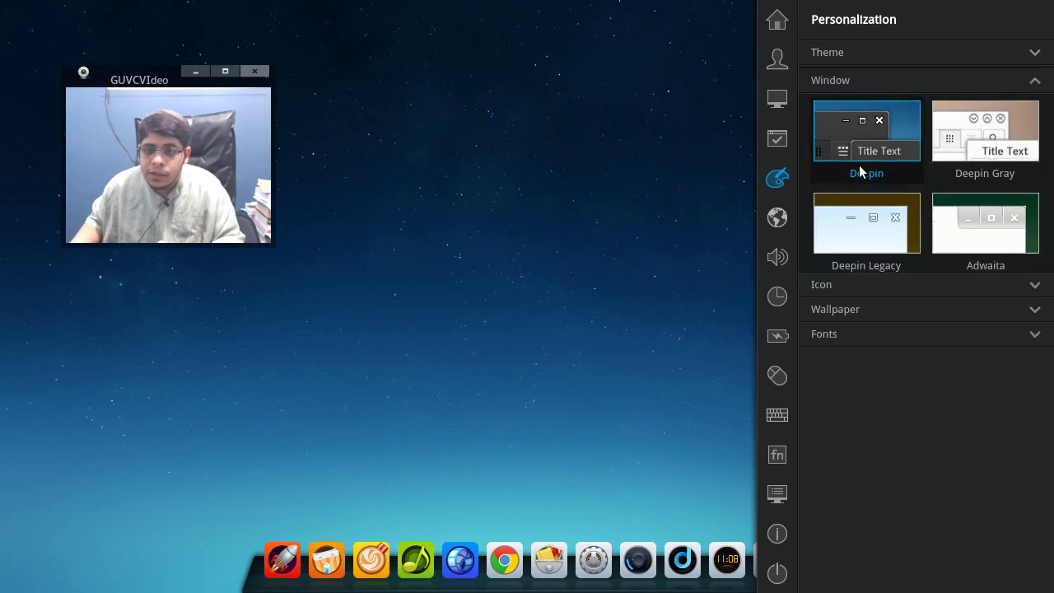
# - Try Deepin Gray and Deepin window themes with Files open, then apply Deepin Legacy
pyautogui.click(949, 132)
pyautogui.click(556, 563)
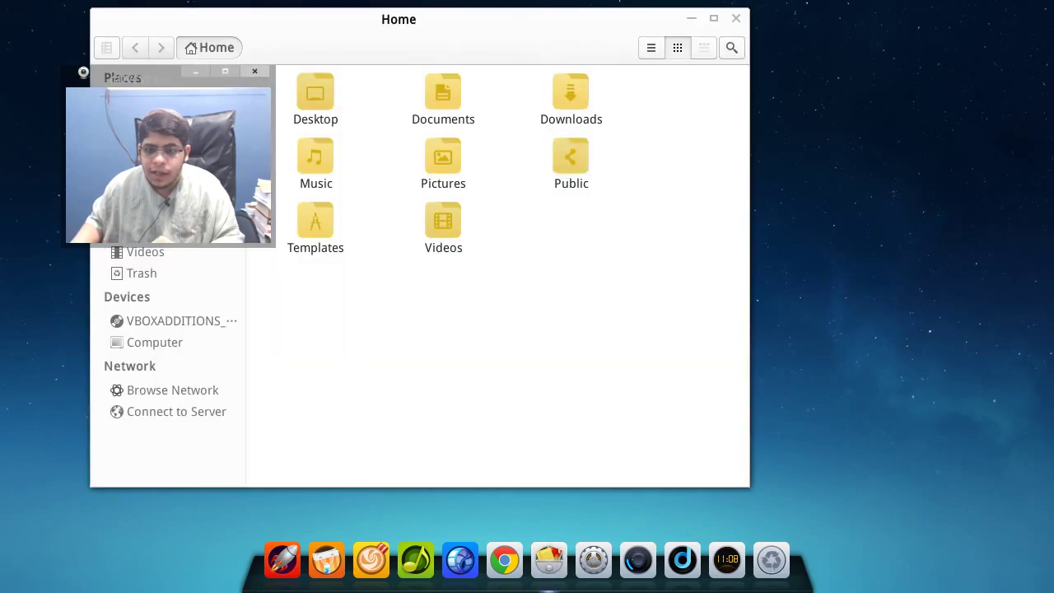
pyautogui.moveTo(1053, 592)
pyautogui.click(870, 128)
pyautogui.click(873, 249)
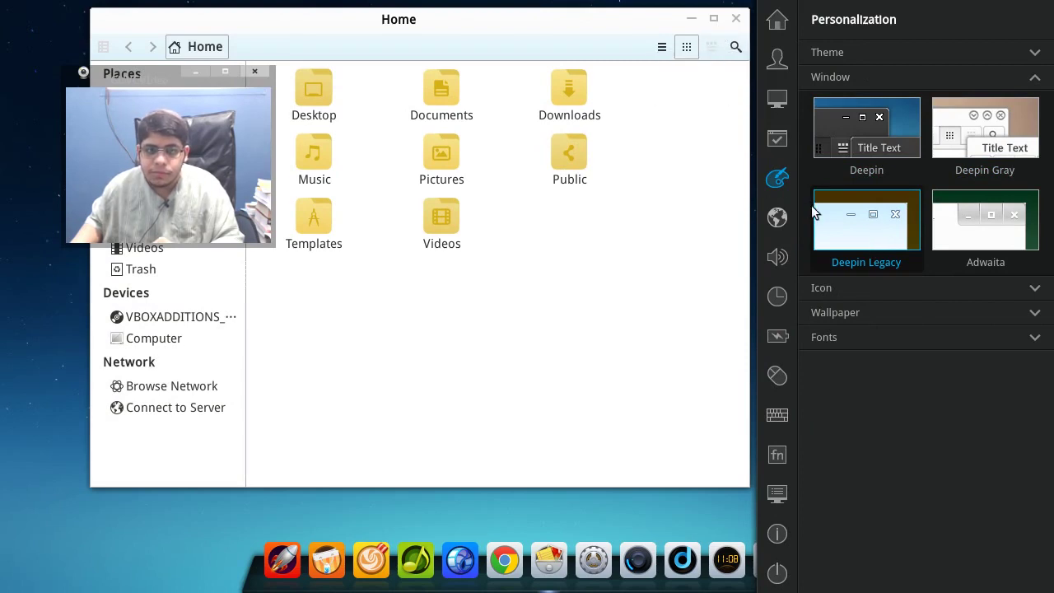
# - Close the Personalization panel and the Home file manager window
pyautogui.click(749, 144)
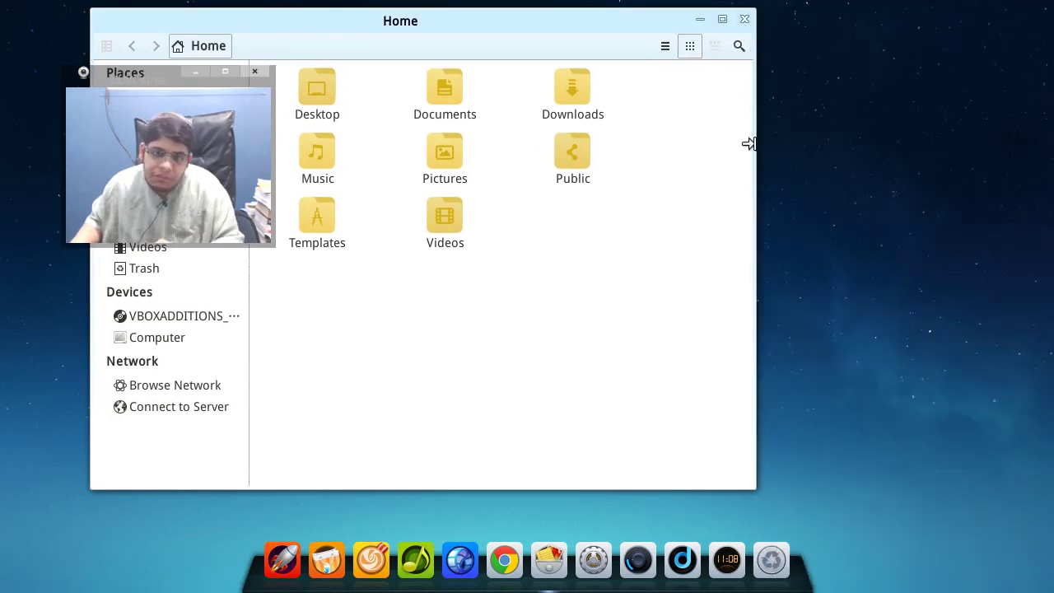
pyautogui.click(744, 18)
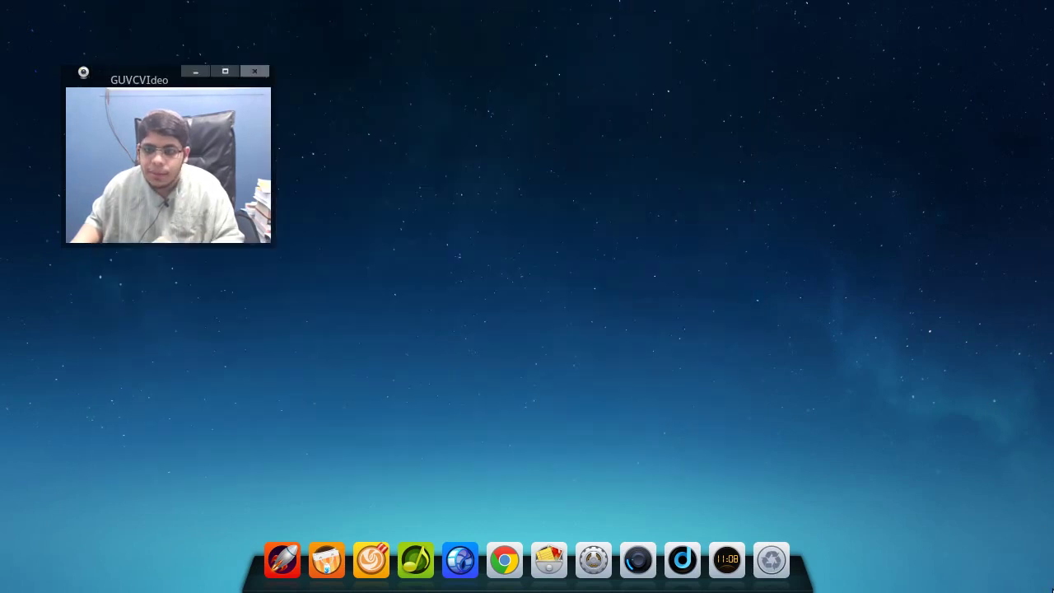
pyautogui.moveTo(1053, 592)
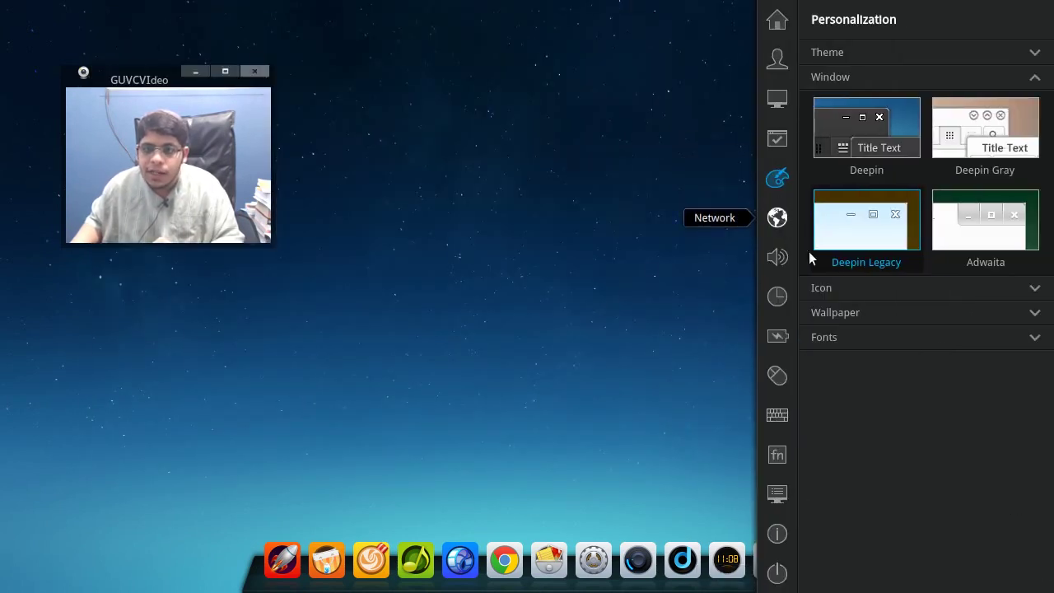
# - Browse the available icon themes, then collapse the list
pyautogui.click(845, 288)
pyautogui.scroll(-3, 969, 366)
pyautogui.scroll(-1, 970, 367)
pyautogui.scroll(4, 972, 365)
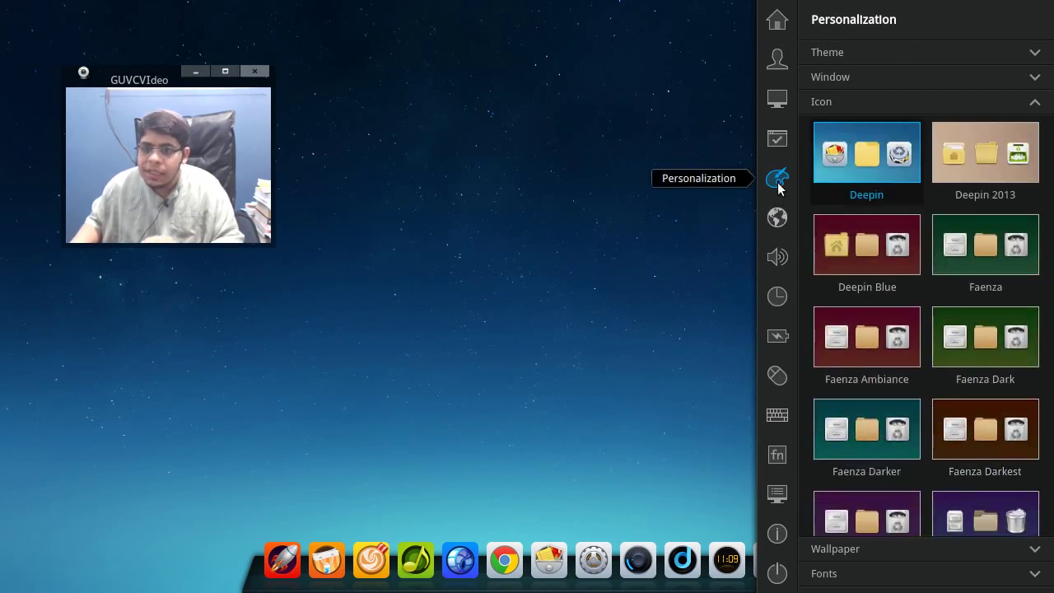
pyautogui.click(850, 105)
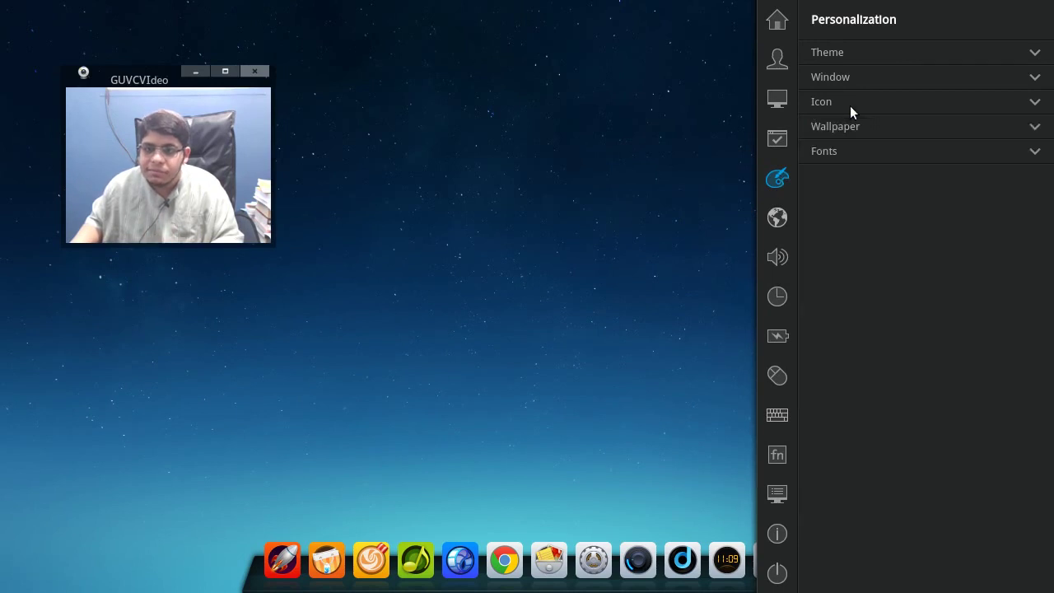
# - Try the dead-tree, wheat field and red-rock wallpapers, finally setting the lake image
pyautogui.click(843, 124)
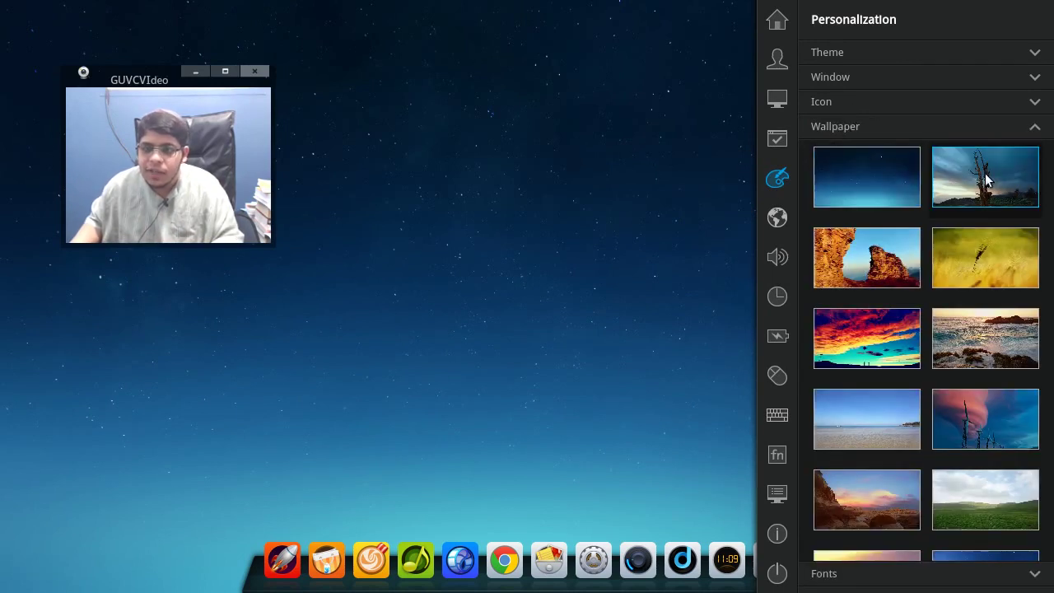
pyautogui.click(988, 179)
pyautogui.click(980, 264)
pyautogui.click(898, 276)
pyautogui.scroll(-3, 900, 404)
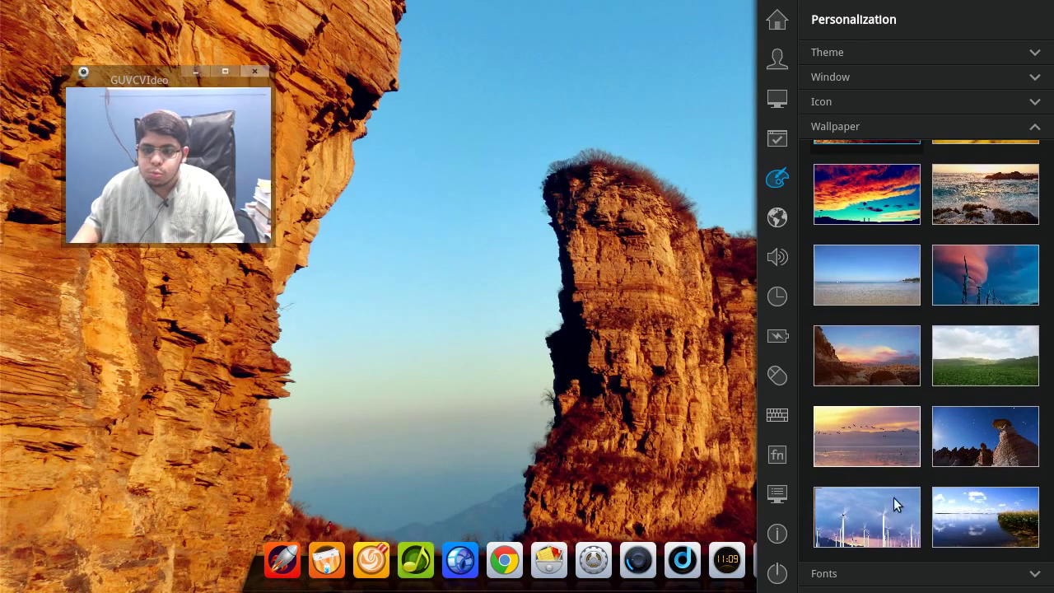
pyautogui.click(945, 527)
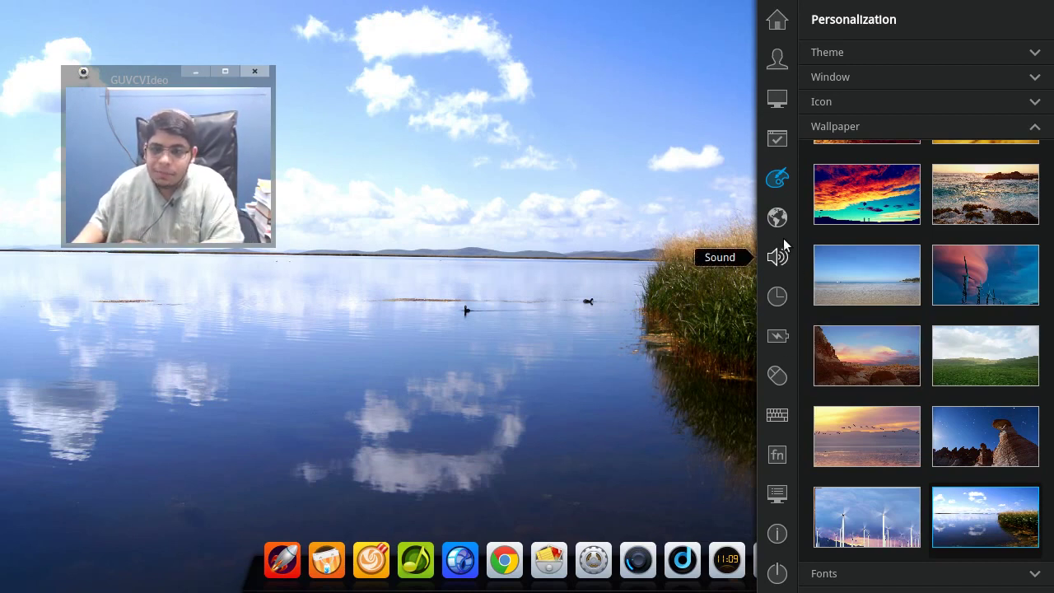
# - In Network settings, turn the wired network off and back on
pyautogui.click(777, 217)
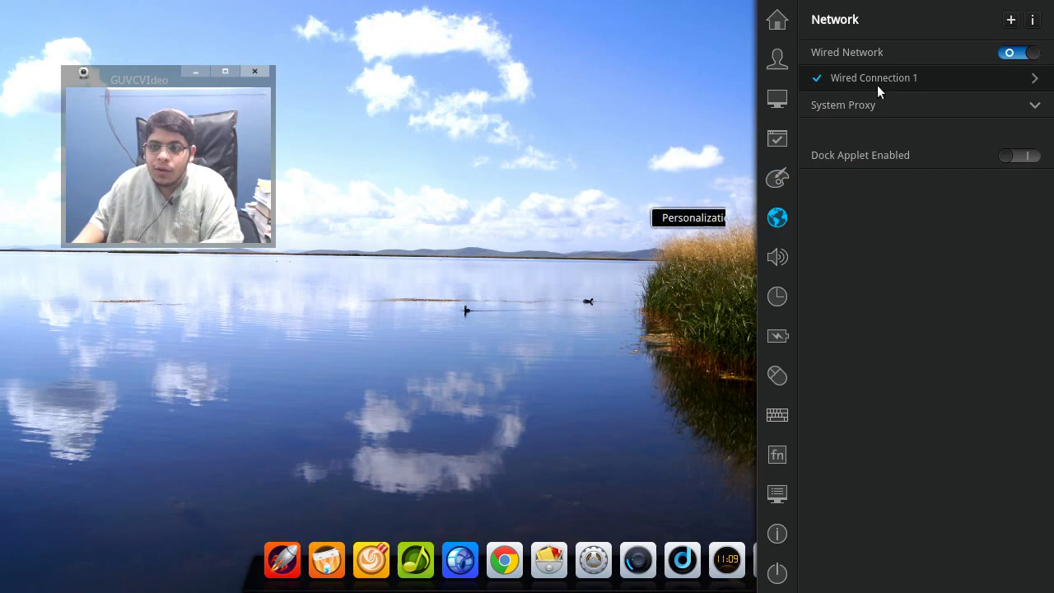
pyautogui.click(1003, 52)
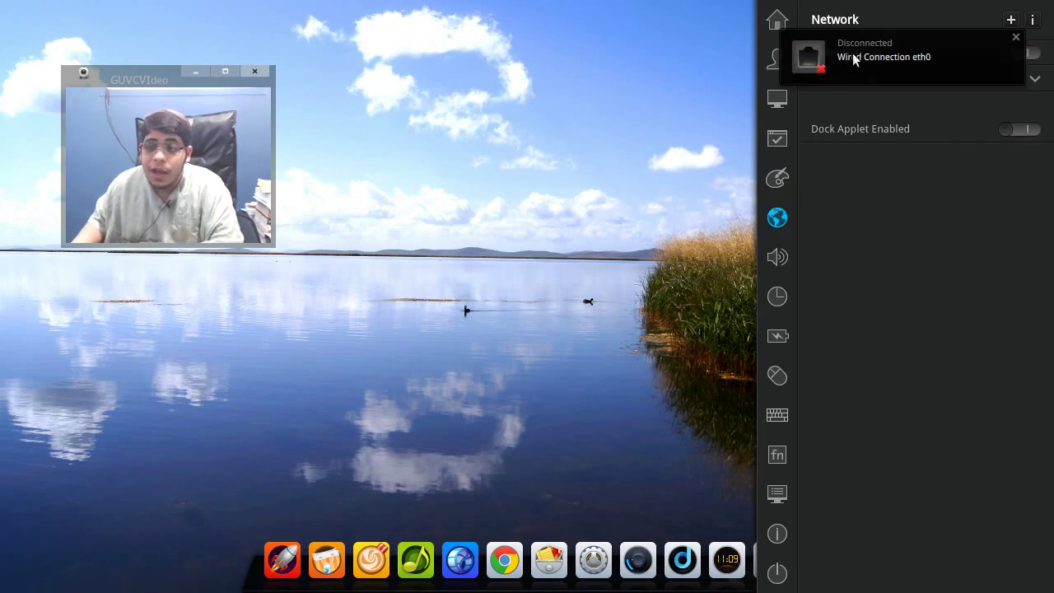
pyautogui.click(1016, 39)
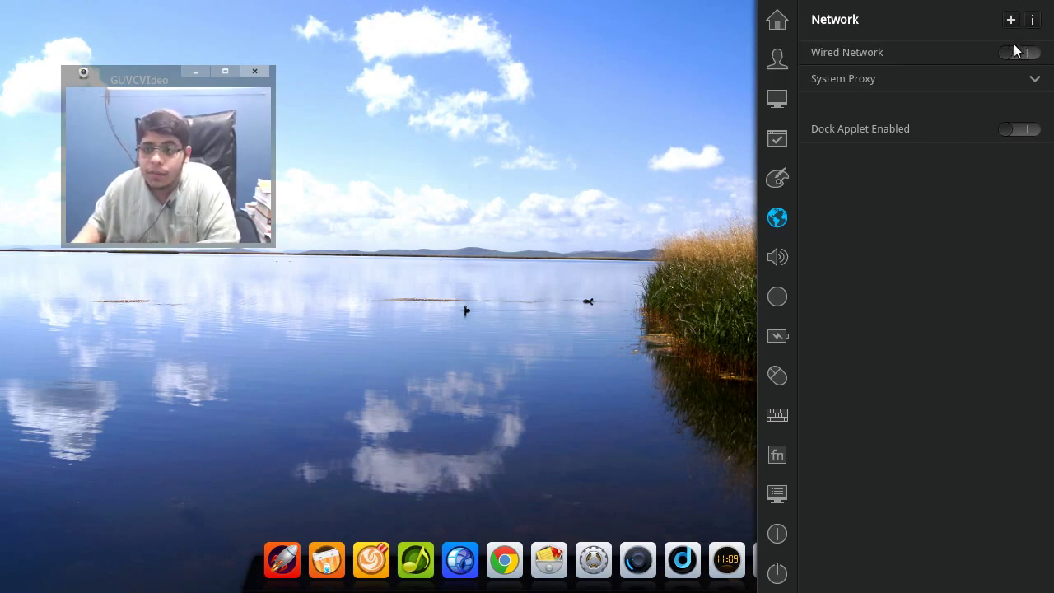
pyautogui.click(1013, 49)
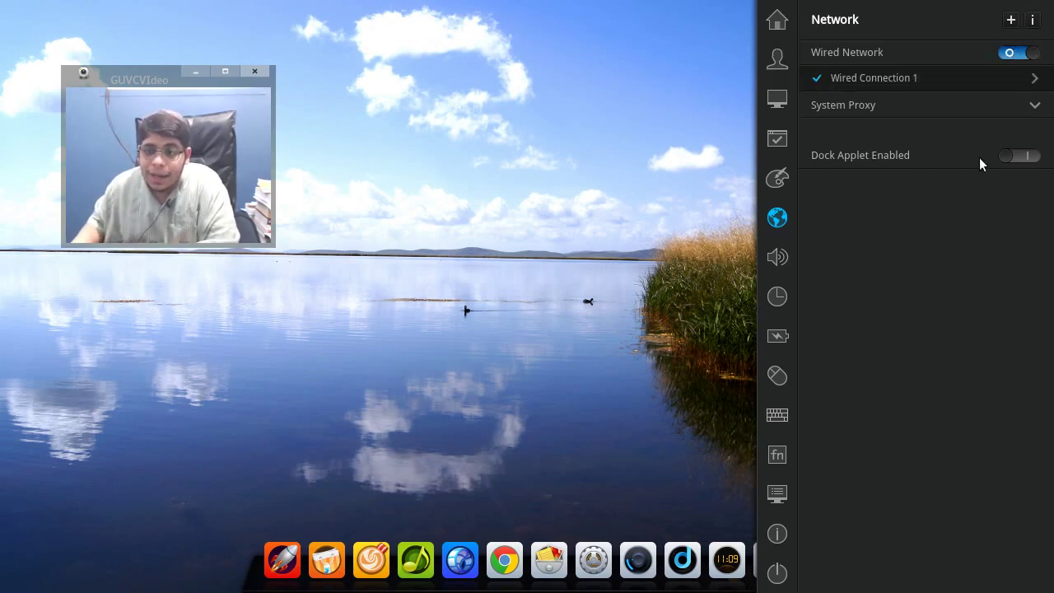
# - Add the network applet to the dock, view its popup, then remove it
pyautogui.click(1010, 158)
pyautogui.click(614, 576)
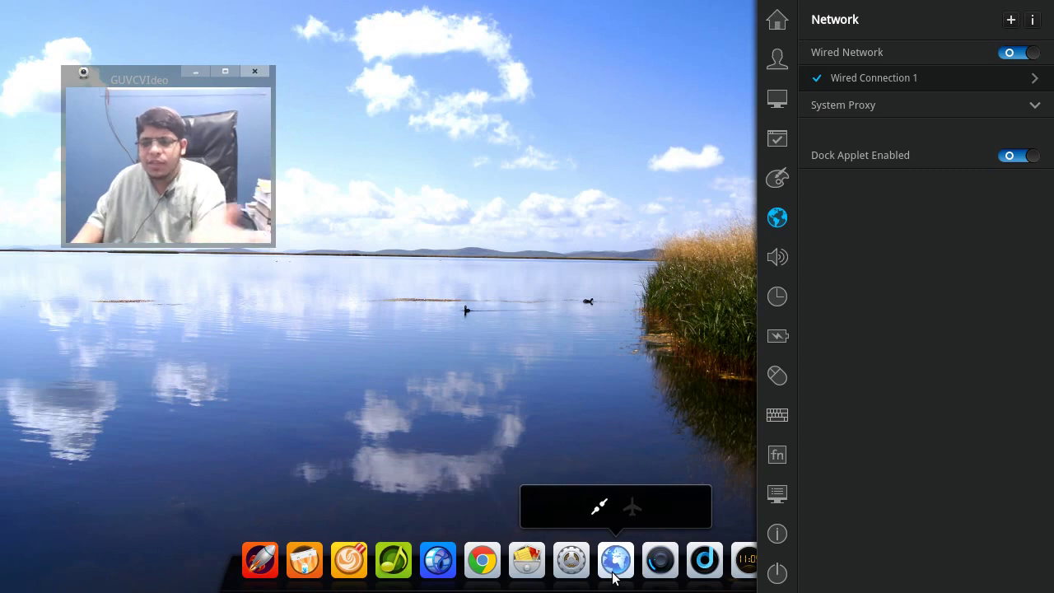
pyautogui.click(1016, 164)
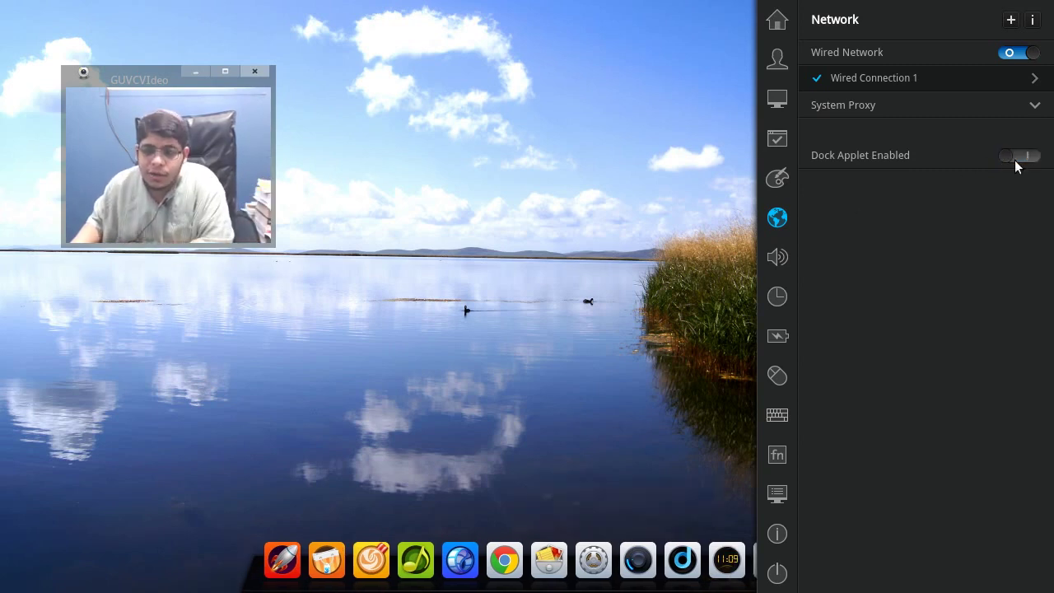
# - Set the system proxy to Auto after trying Manual, then go to Sound settings
pyautogui.click(1008, 111)
pyautogui.click(933, 136)
pyautogui.click(1001, 136)
pyautogui.click(772, 256)
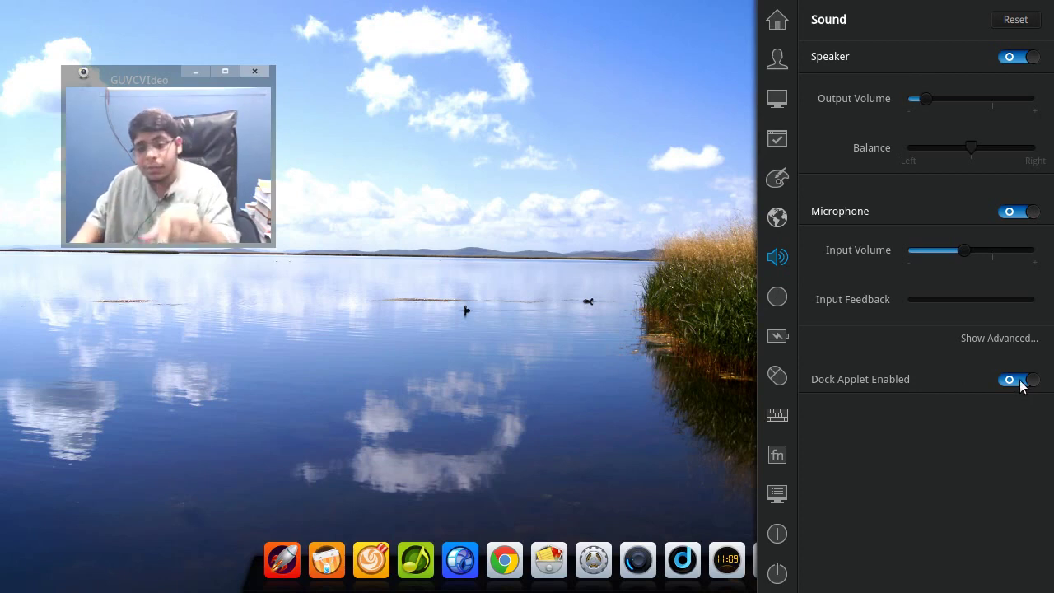
# - Toggle the sound dock applet off and back on, then visit Date and Time and Power Management
pyautogui.click(1020, 381)
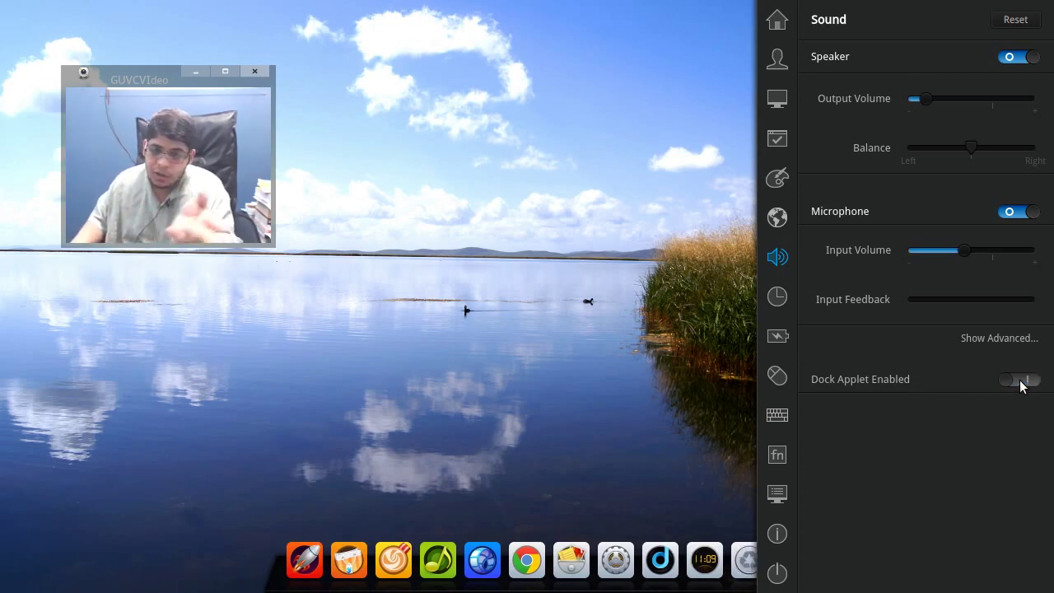
pyautogui.click(1019, 381)
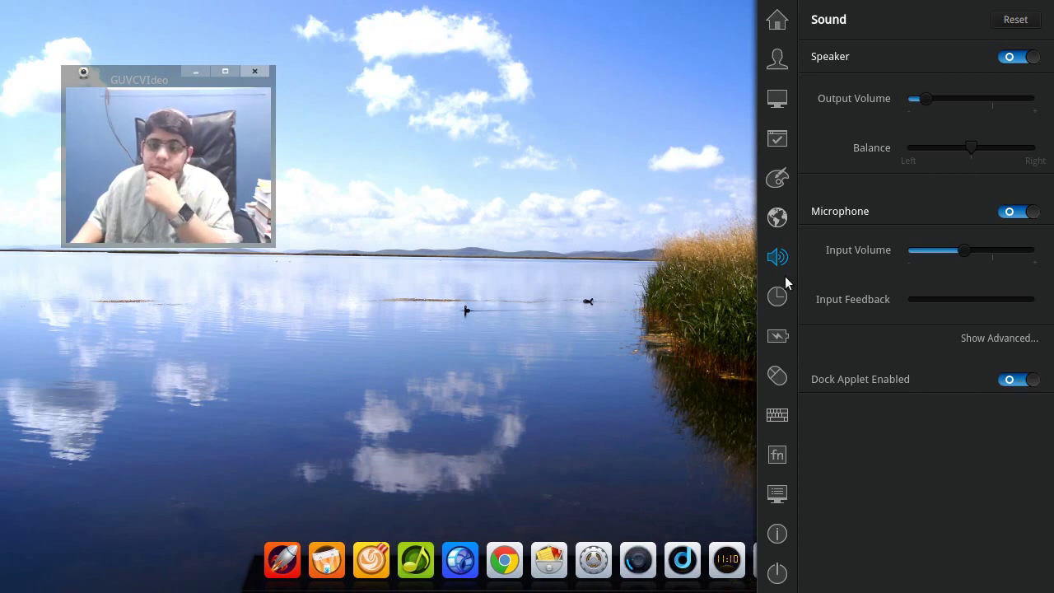
pyautogui.click(779, 300)
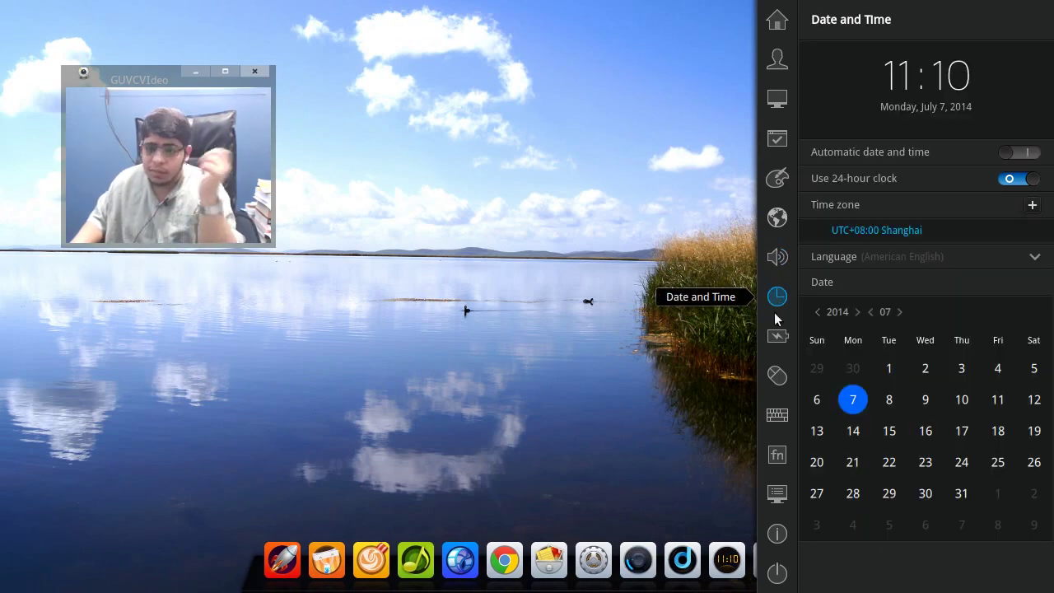
pyautogui.click(777, 336)
# - Make the right mouse button primary, restore Left Button, then open Keyboard settings
pyautogui.click(775, 374)
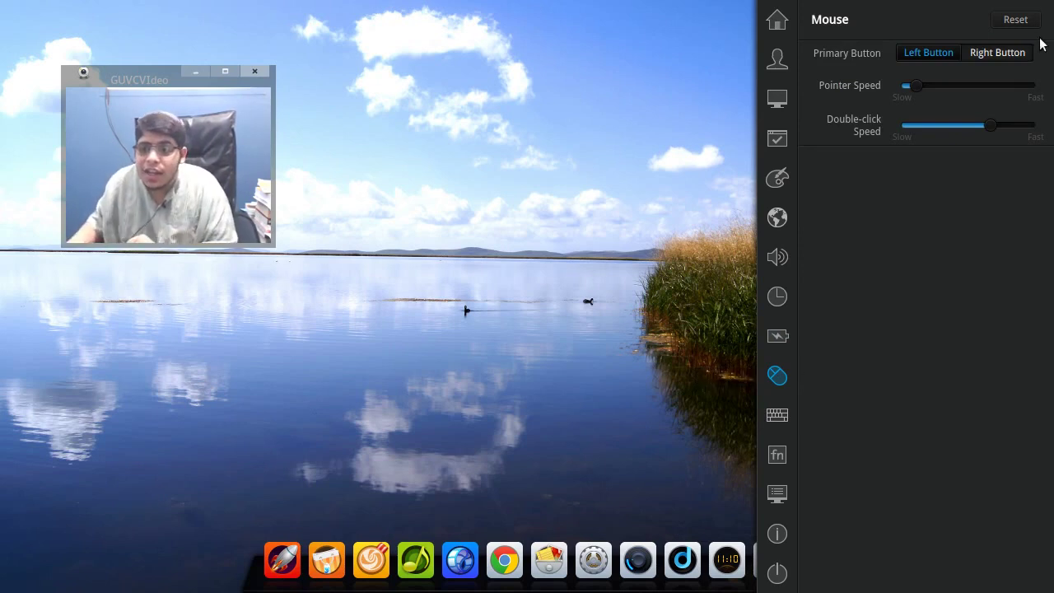
pyautogui.click(998, 51)
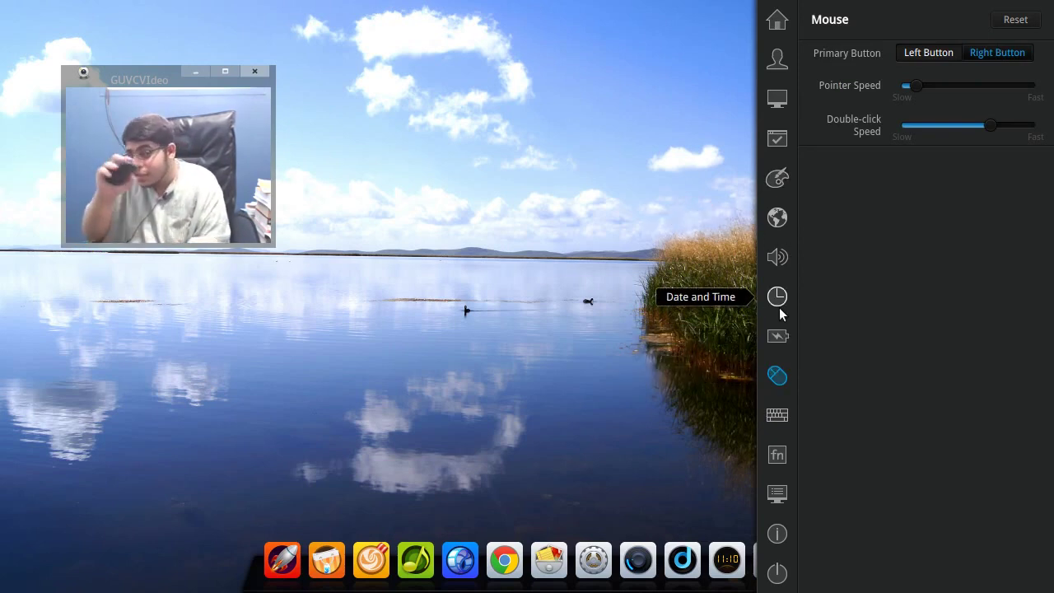
pyautogui.click(778, 335)
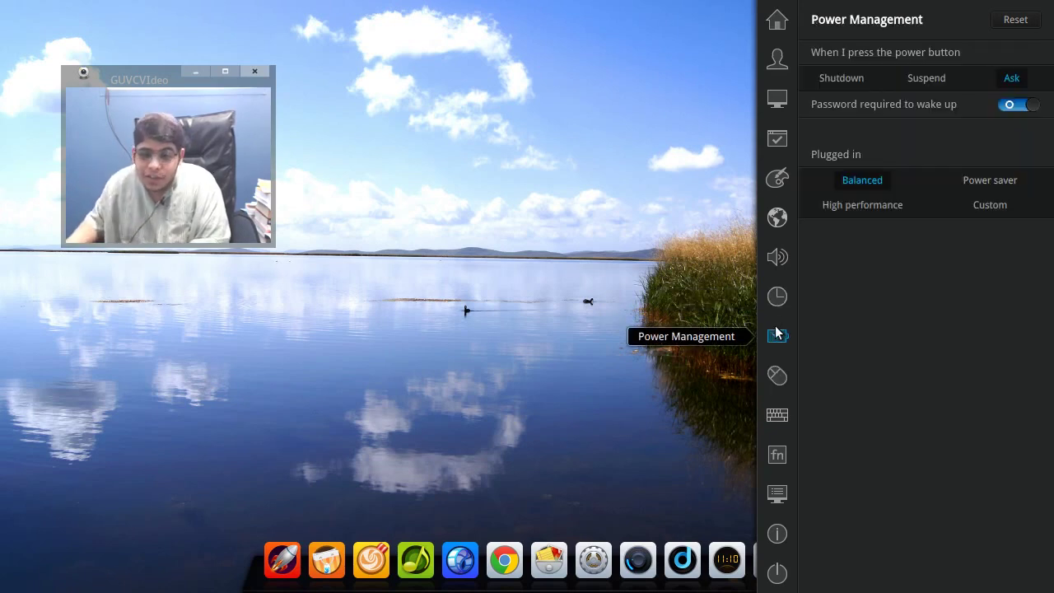
pyautogui.click(777, 375)
pyautogui.click(933, 52)
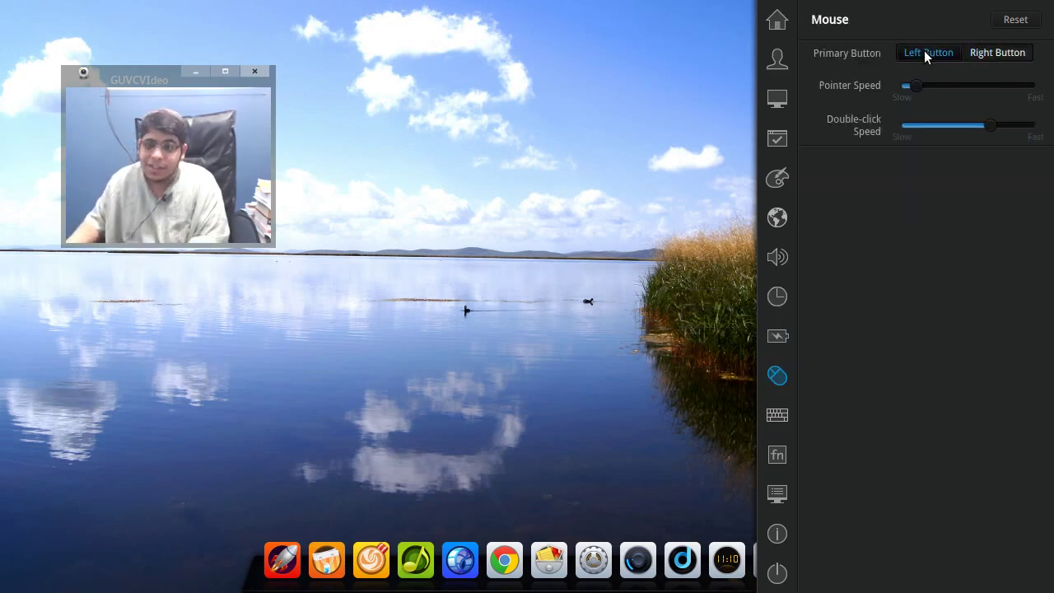
pyautogui.click(782, 419)
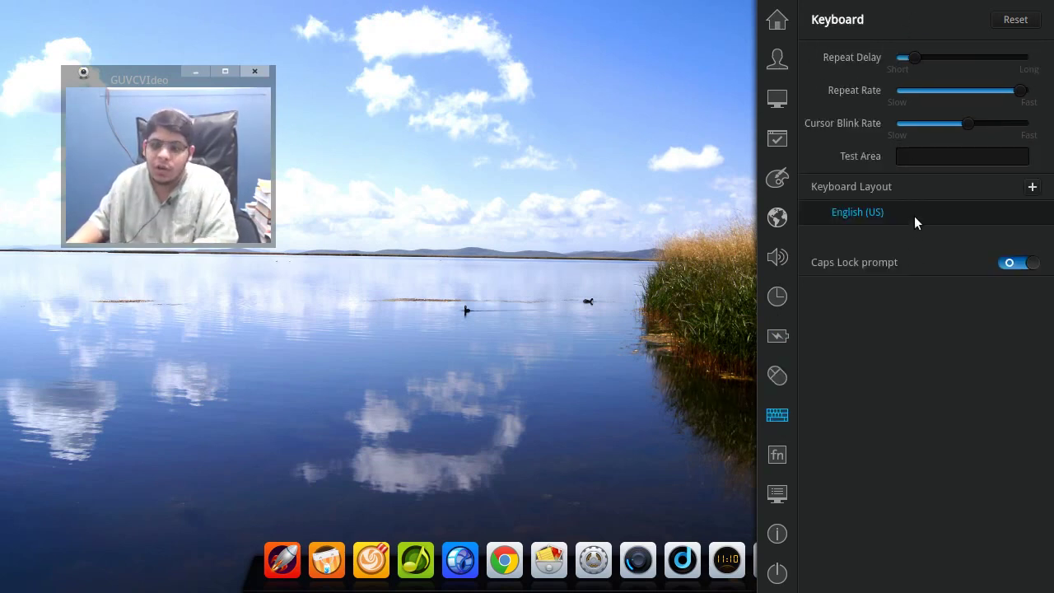
# - Add the Arabic (Buckwalter) keyboard layout
pyautogui.click(1032, 187)
pyautogui.click(1032, 238)
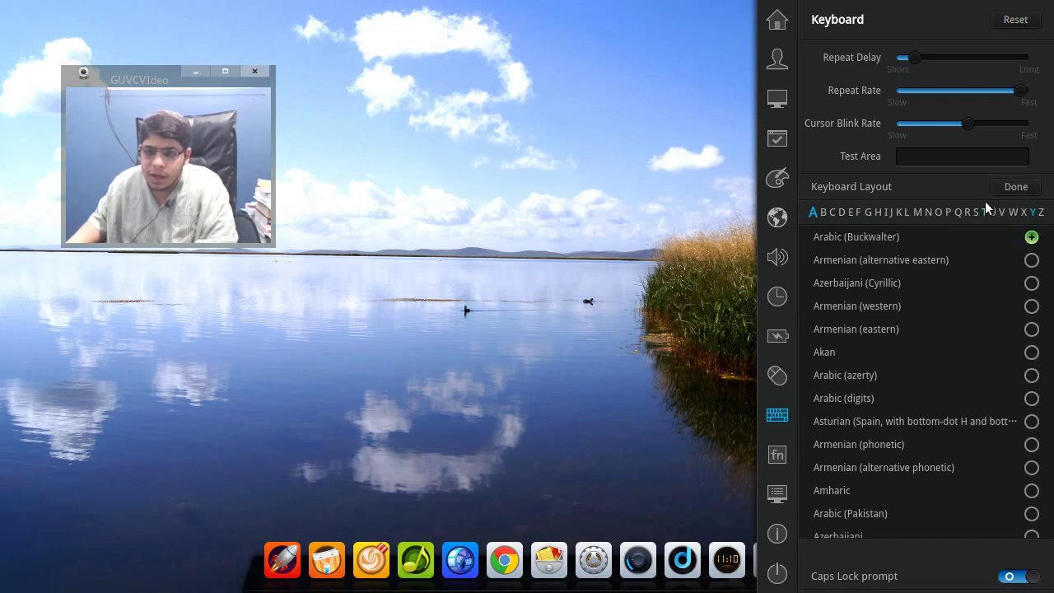
pyautogui.click(1012, 193)
# - Switch to Arabic and back to English (US), test the Caps Lock prompt, then open Keyboard Shortcuts
pyautogui.click(908, 234)
pyautogui.click(908, 219)
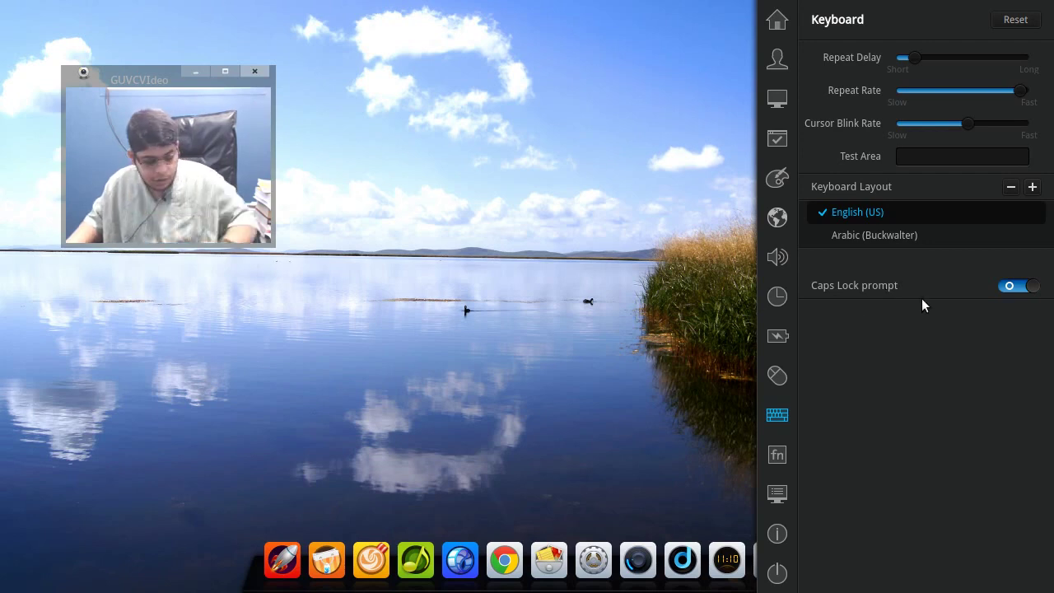
pyautogui.press('capslock')
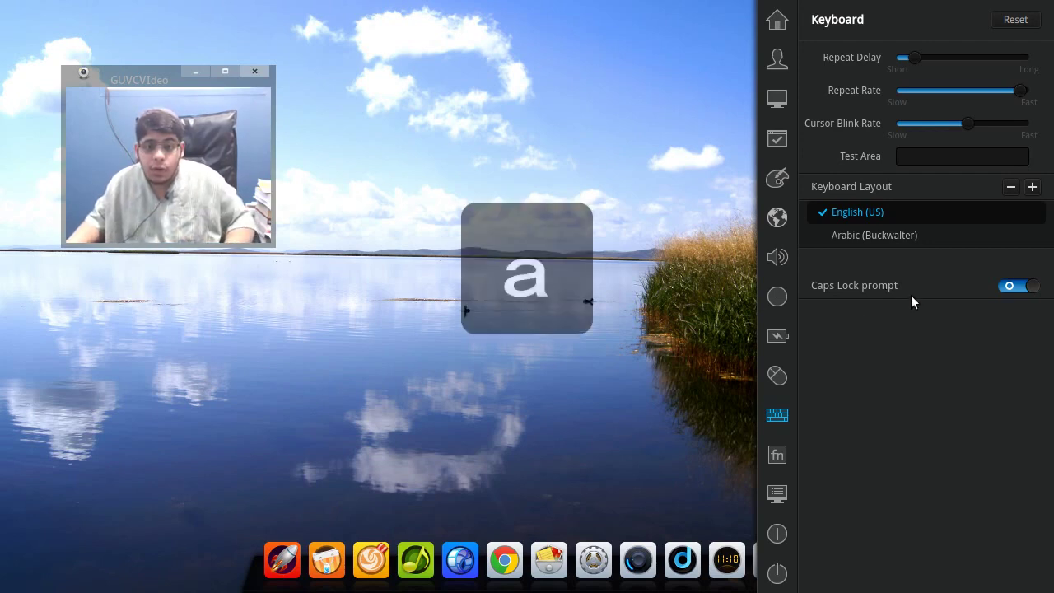
pyautogui.click(785, 460)
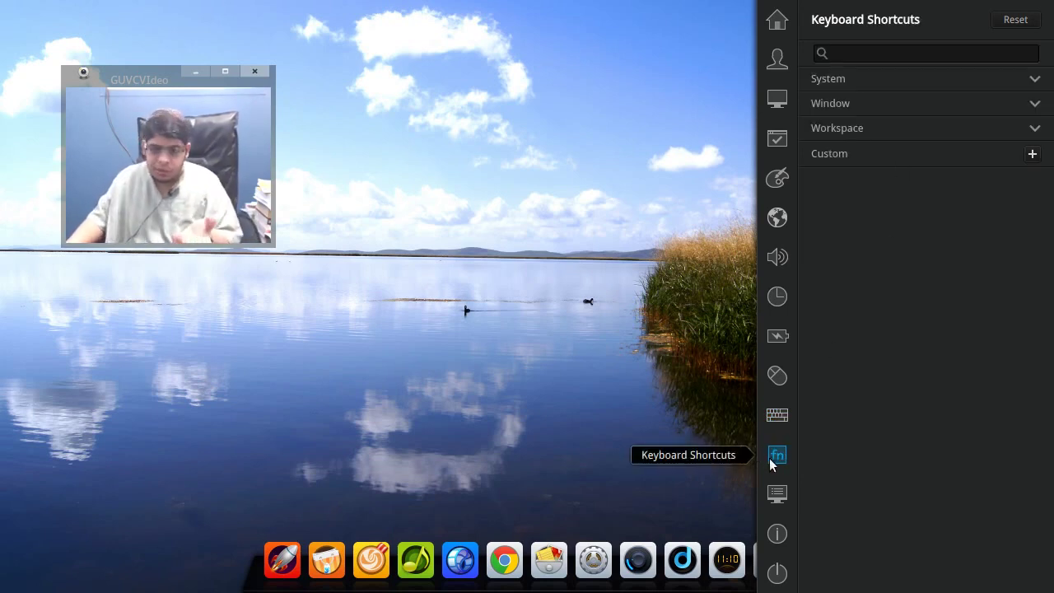
# - Review the System, Workspace and Window shortcut lists, then pass through Boot Menu to Keyboard settings
pyautogui.click(865, 80)
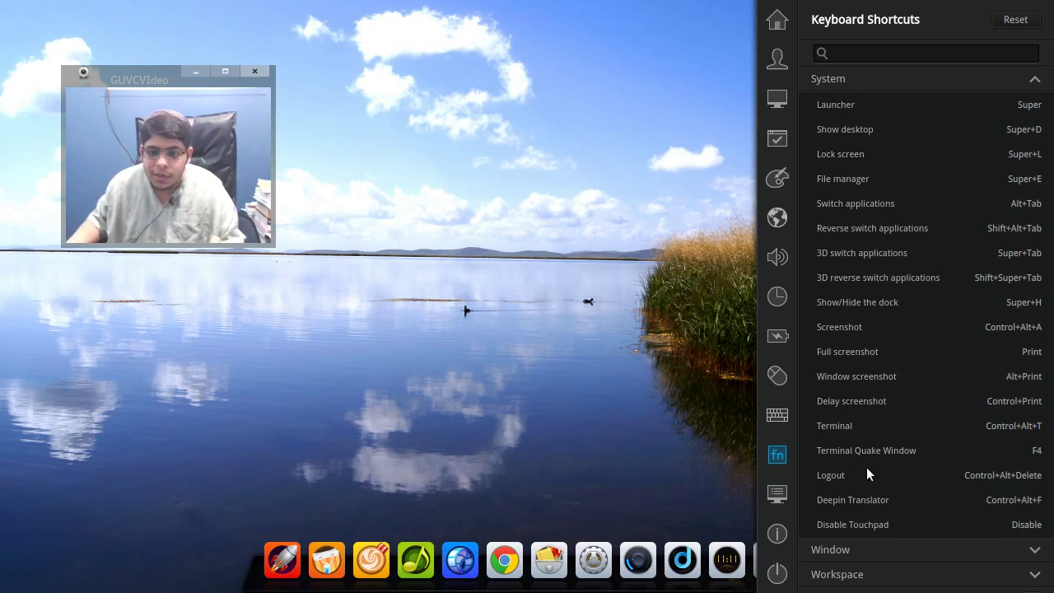
pyautogui.scroll(-1, 866, 473)
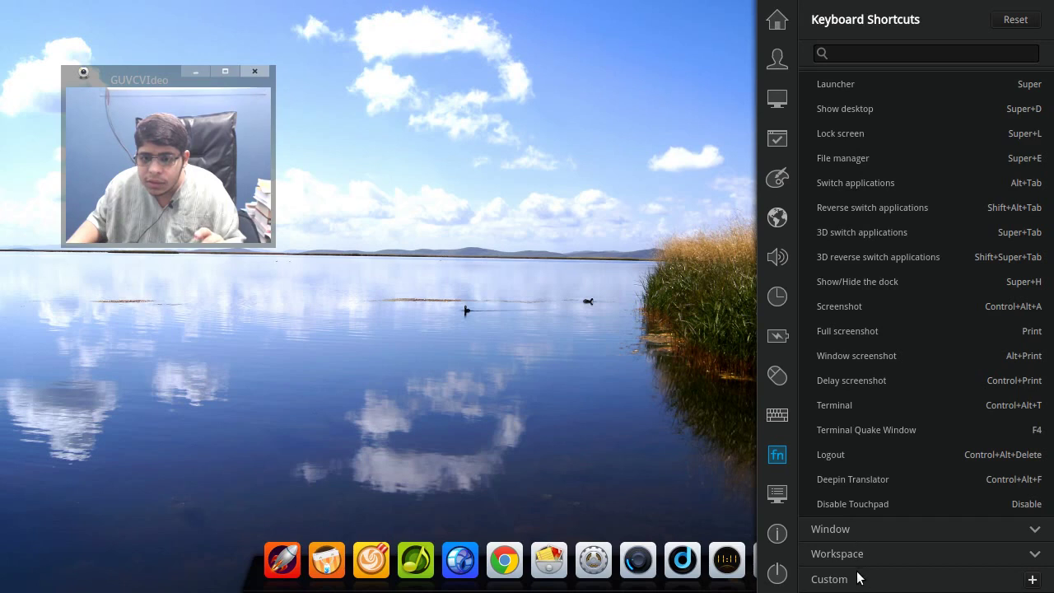
pyautogui.click(1012, 554)
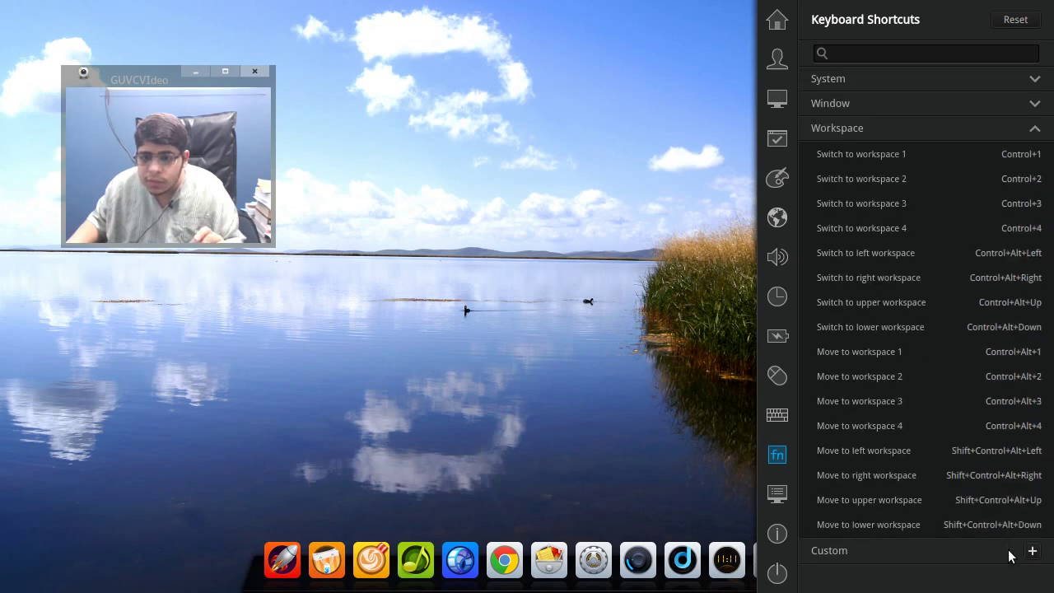
pyautogui.click(834, 104)
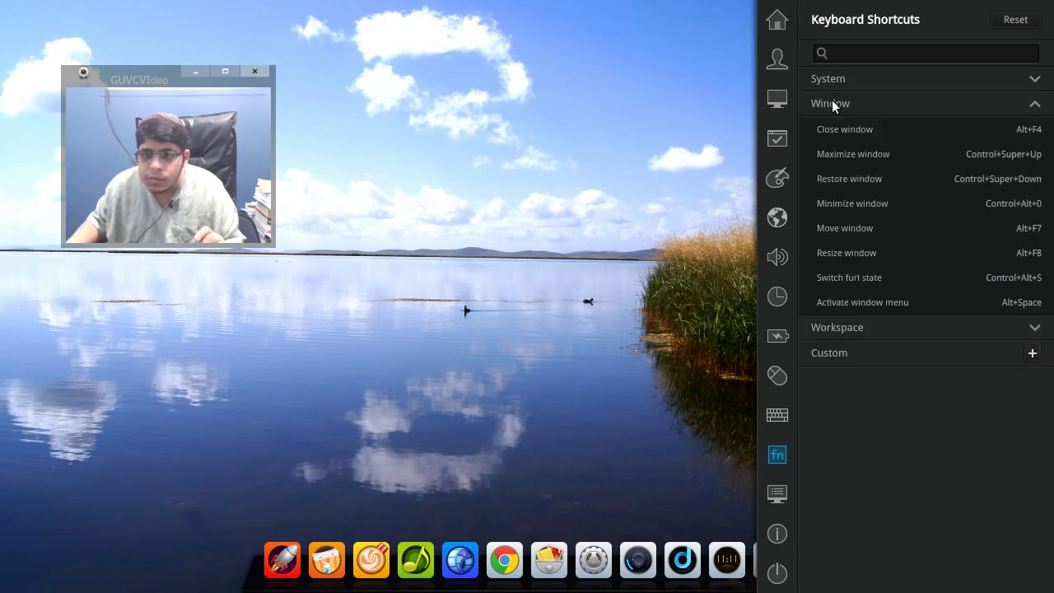
pyautogui.click(789, 504)
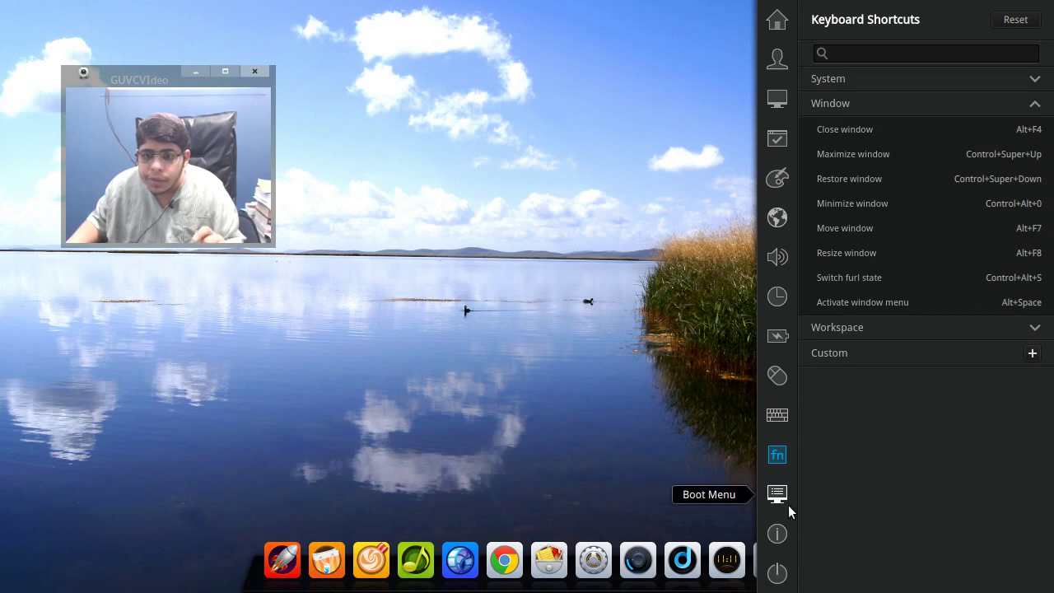
pyautogui.click(778, 417)
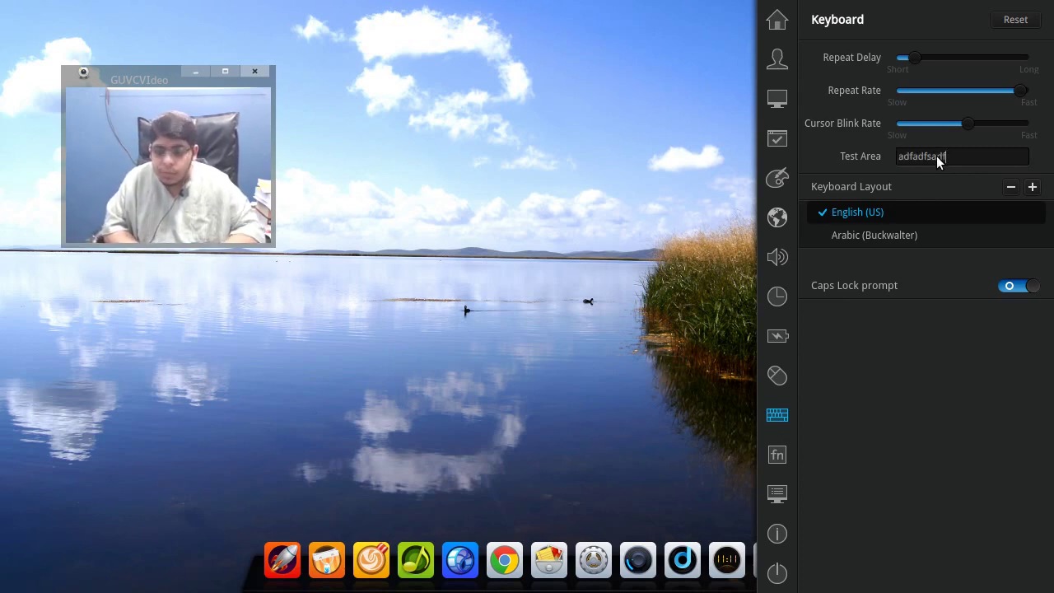
# - Type 'sdf' in the keyboard test field and switch the active layout to Arabic
pyautogui.click(937, 155)
pyautogui.write('sdf')
pyautogui.press('super+space')
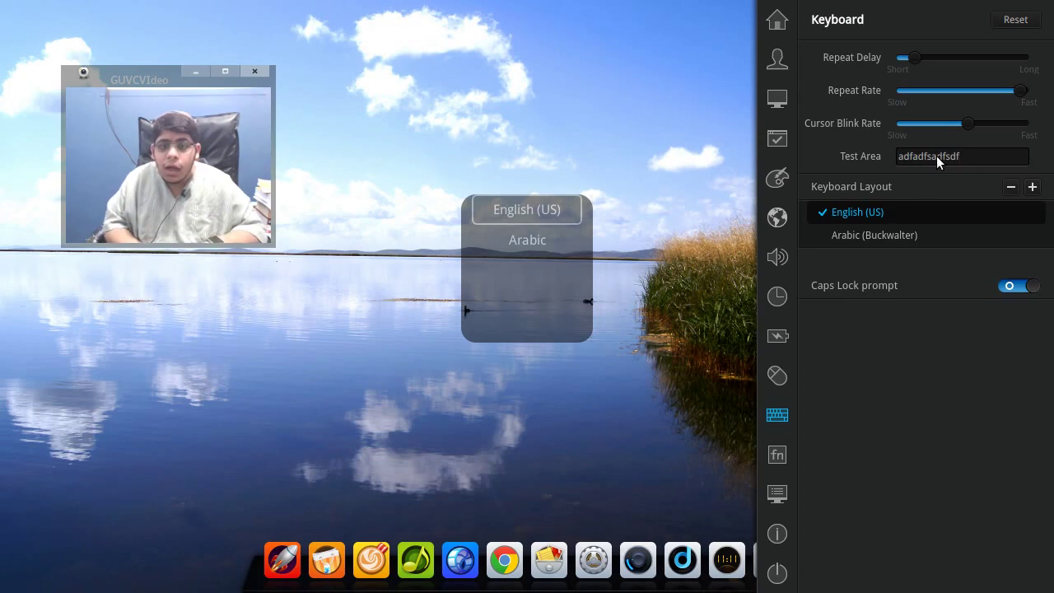
pyautogui.press('super+space')
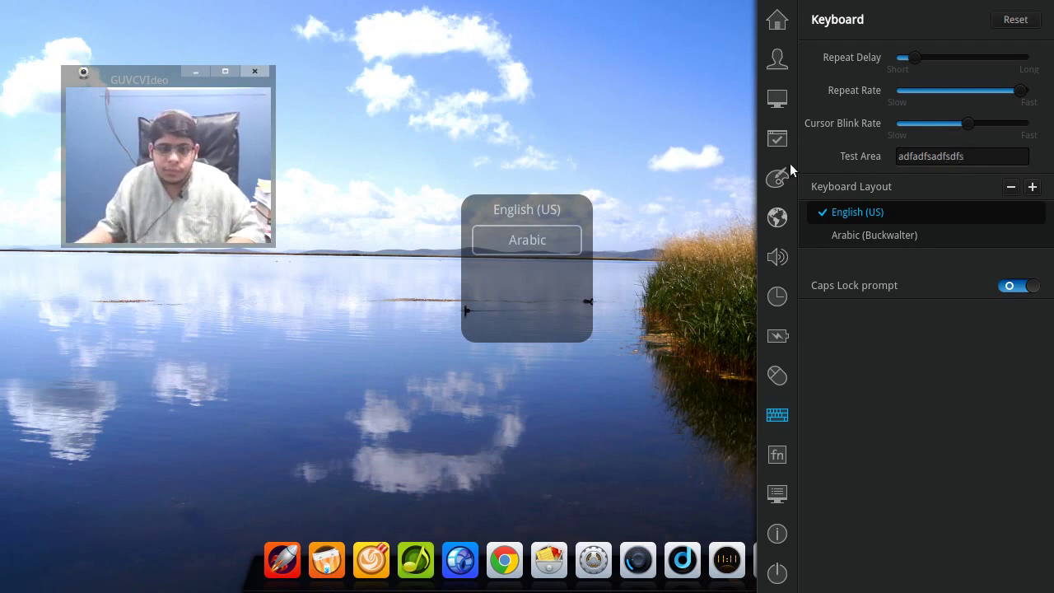
pyautogui.click(526, 242)
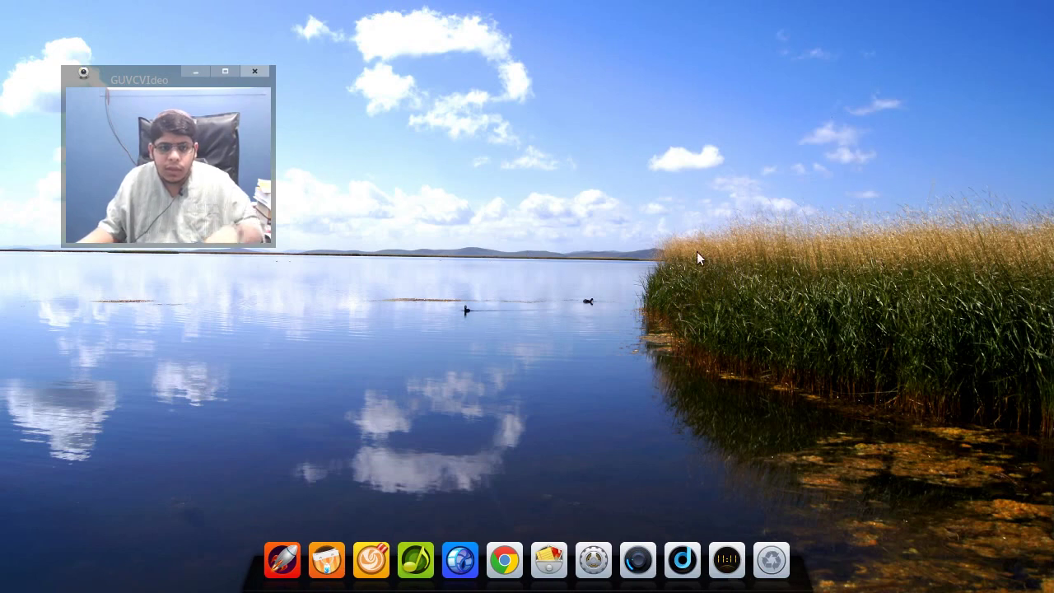
pyautogui.moveTo(1052, 590)
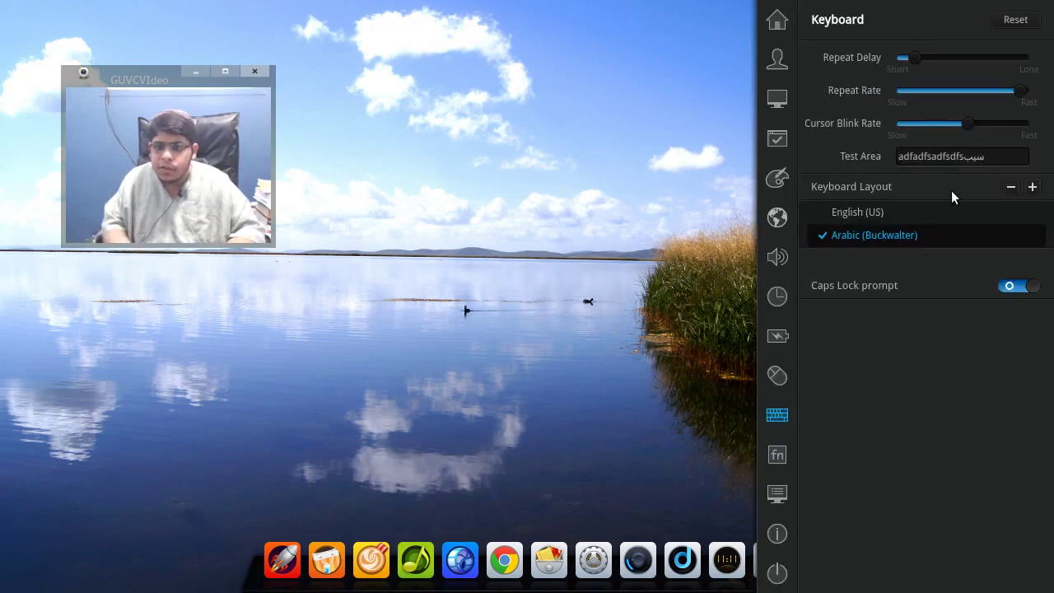
# - Clear the test field and type Arabic text, then open the Boot Menu settings
pyautogui.press('BackSpace')
pyautogui.press('BackSpace')
pyautogui.press('BackSpace')
pyautogui.press('BackSpace')
pyautogui.press('BackSpace')
pyautogui.press('BackSpace')
pyautogui.press('BackSpace')
pyautogui.press('BackSpace')
pyautogui.press('BackSpace')
pyautogui.press('BackSpace')
pyautogui.press('BackSpace')
pyautogui.press('BackSpace')
pyautogui.press('BackSpace')
pyautogui.press('BackSpace')
pyautogui.press('BackSpace')
pyautogui.press('BackSpace')
pyautogui.press('BackSpace')
pyautogui.write('شيمنتشسيمب')
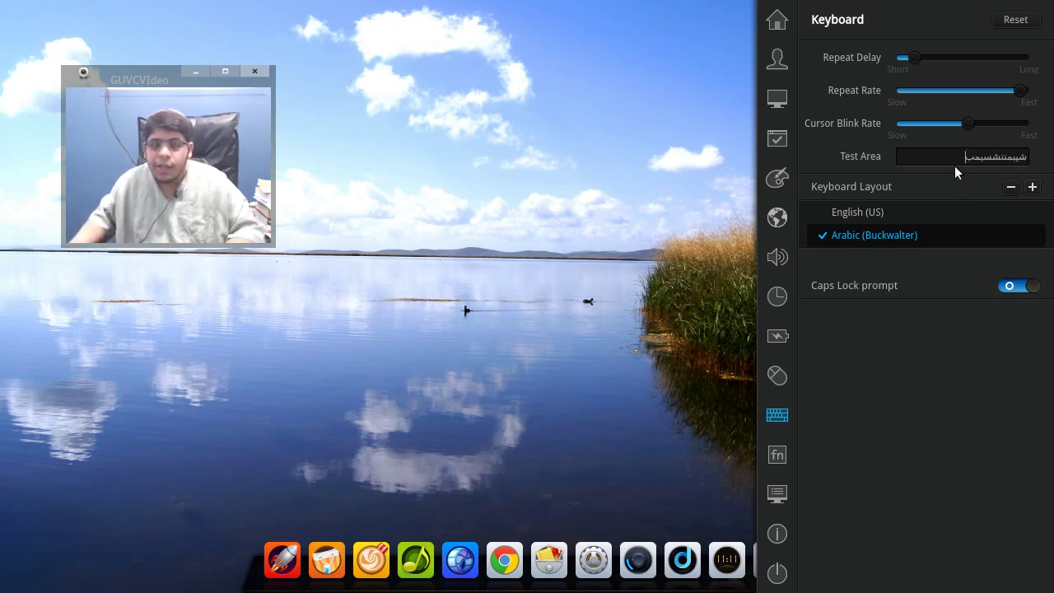
pyautogui.click(784, 458)
# - In Boot Menu settings, try boot delays of 15s and 5s, leaving it at 10s
pyautogui.click(778, 495)
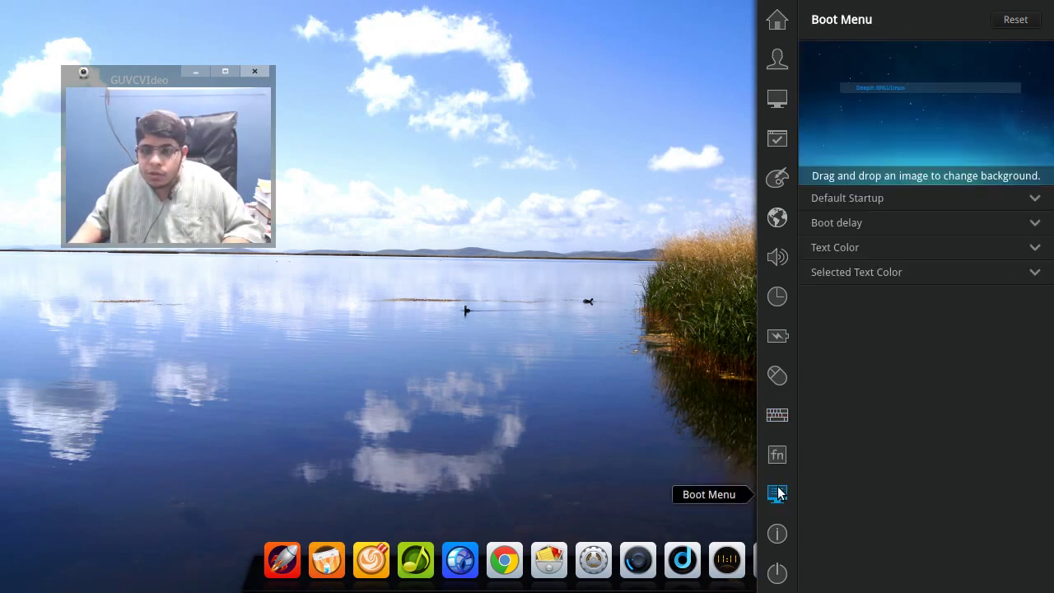
pyautogui.click(893, 201)
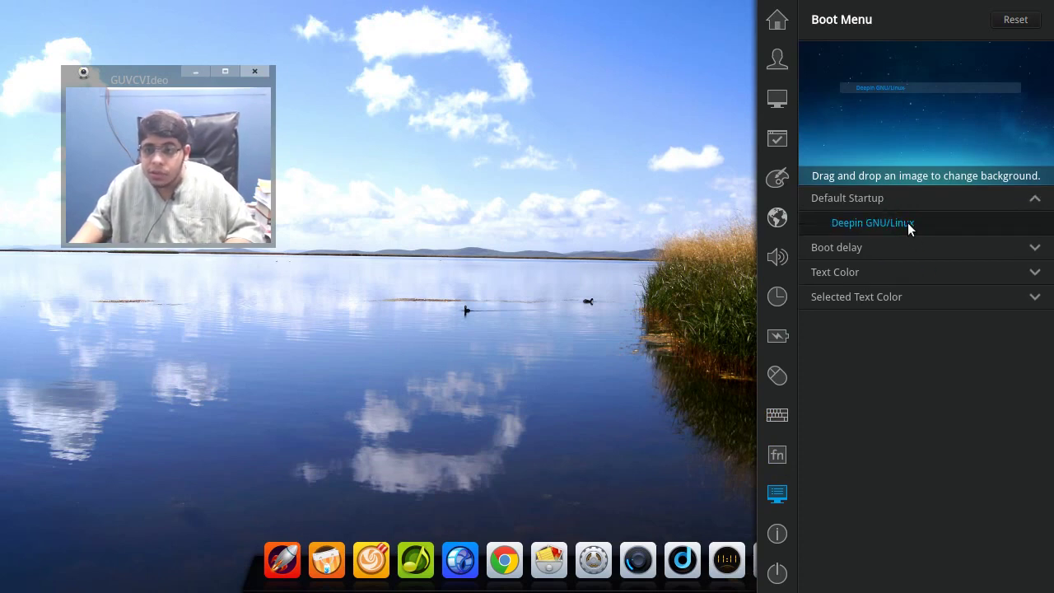
pyautogui.click(902, 247)
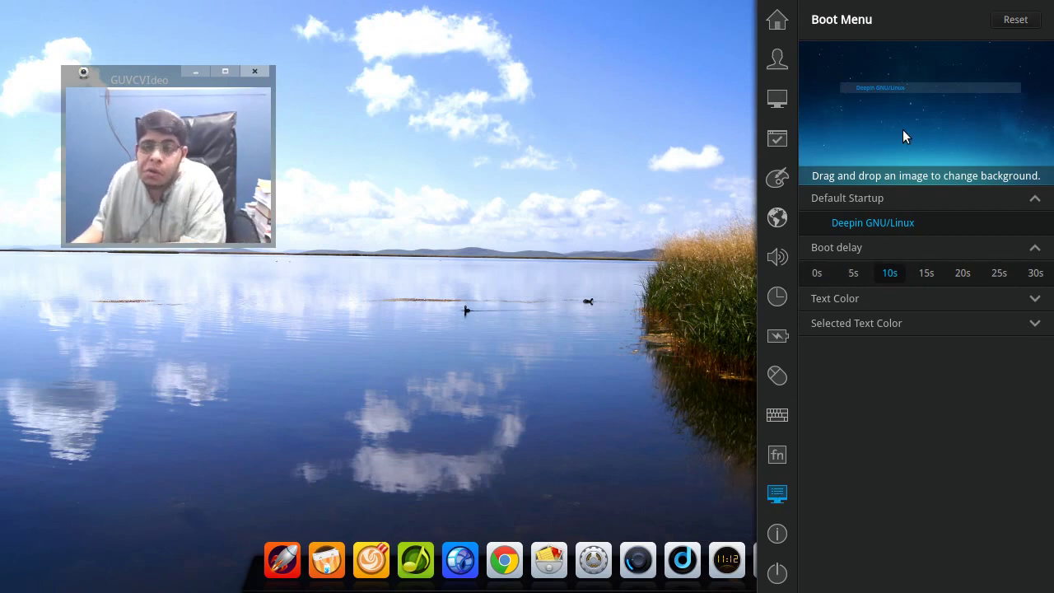
pyautogui.click(923, 282)
pyautogui.click(895, 281)
pyautogui.click(868, 282)
pyautogui.click(897, 283)
# - Review the Text Color and Selected Text Color palettes, then show System Information
pyautogui.click(856, 301)
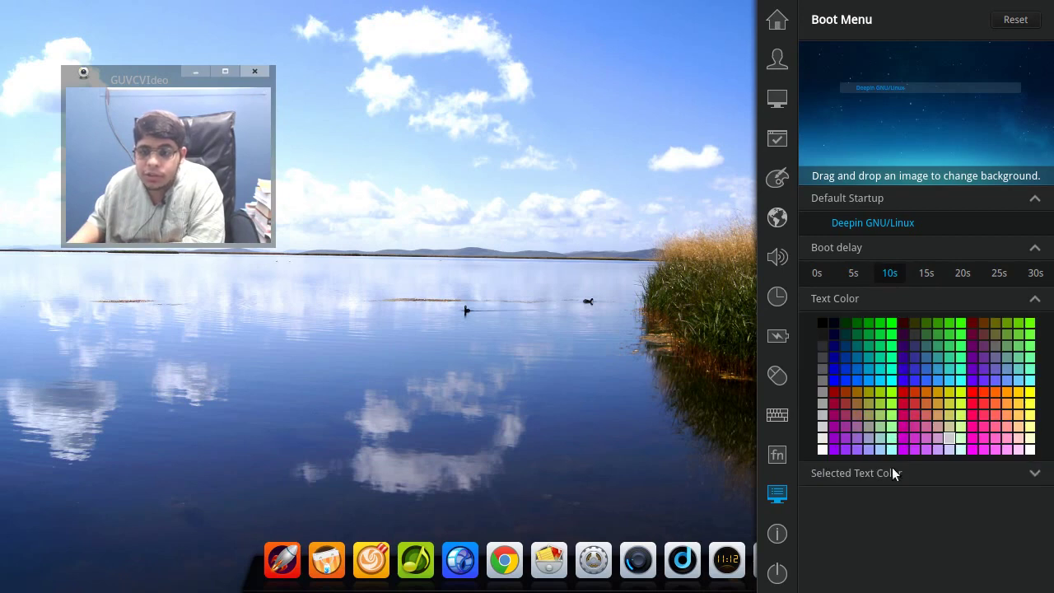
pyautogui.click(862, 484)
pyautogui.scroll(-1, 864, 489)
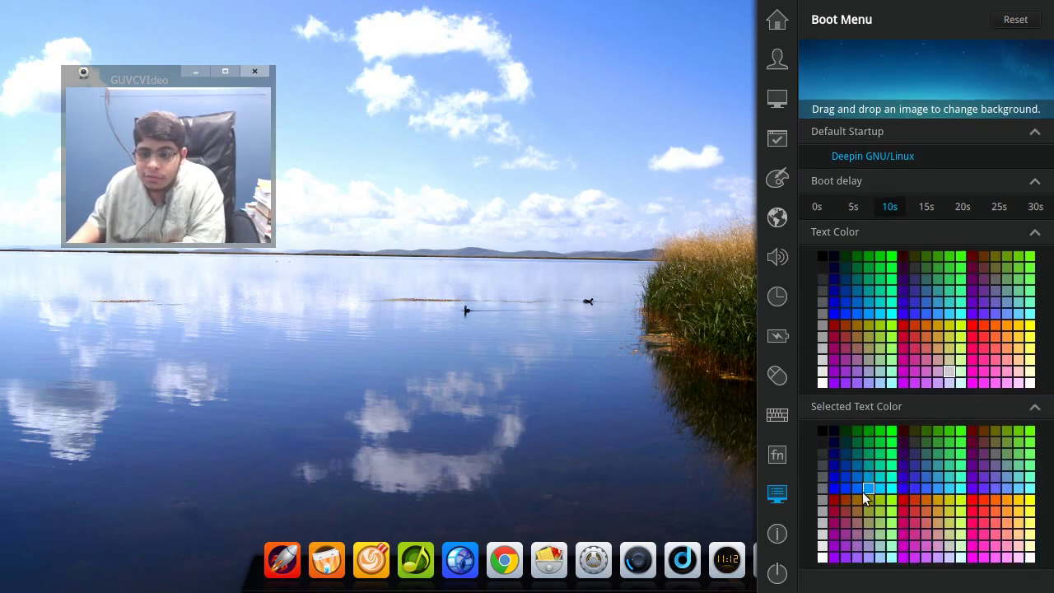
pyautogui.click(779, 535)
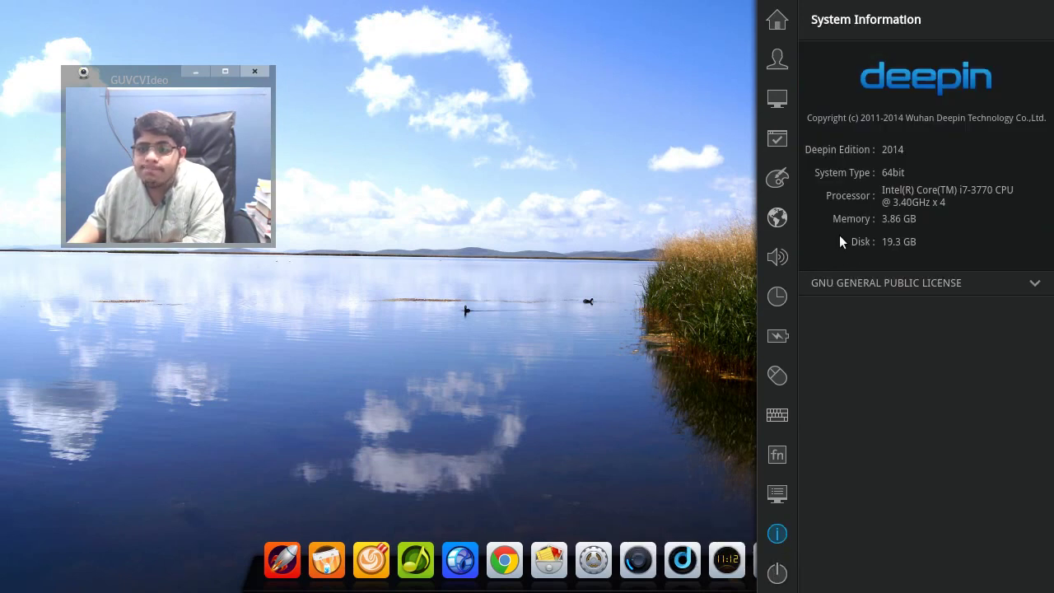
# - Expand the GNU General Public License section and scroll through its text
pyautogui.click(915, 286)
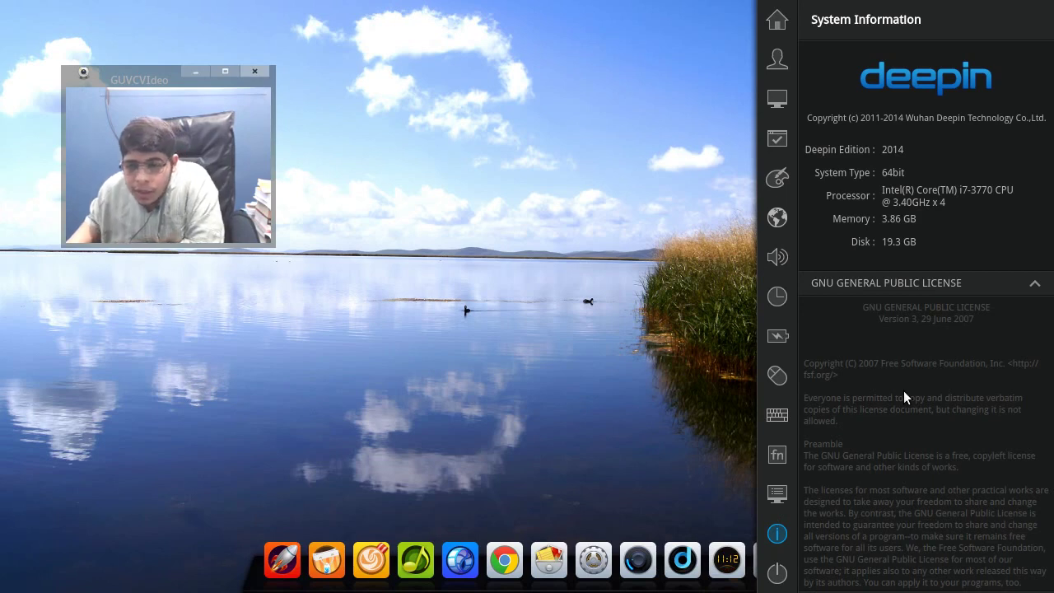
pyautogui.scroll(-3, 904, 390)
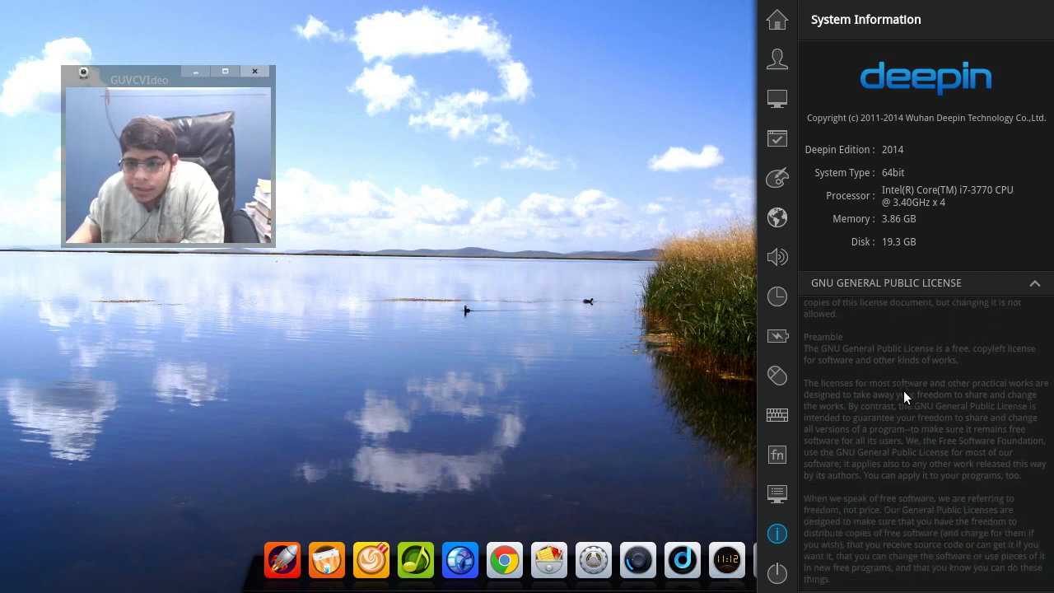
pyautogui.scroll(3, 903, 390)
pyautogui.scroll(-1, 904, 390)
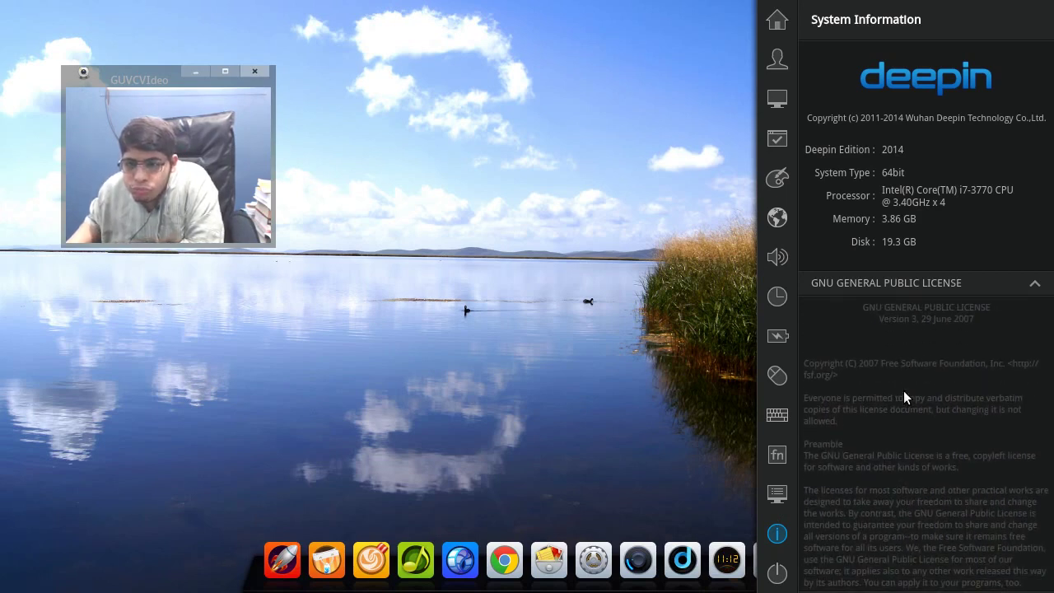
pyautogui.scroll(-3, 904, 390)
pyautogui.scroll(-15, 903, 390)
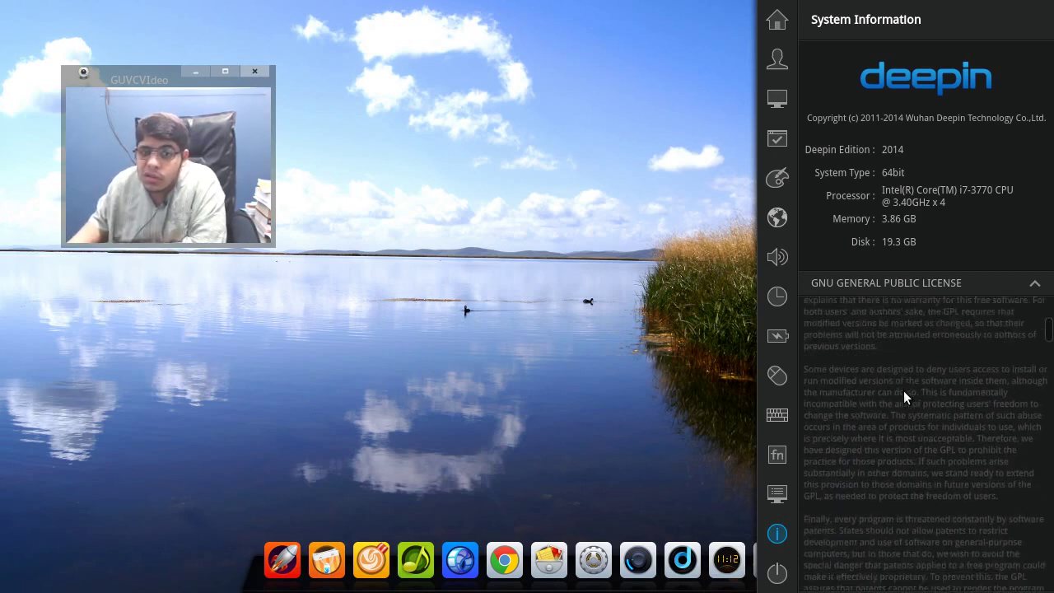
pyautogui.scroll(-6, 903, 390)
# - Collapse the license text and dismiss Control Center back to the desktop
pyautogui.click(992, 284)
pyautogui.click(992, 284)
pyautogui.click(807, 283)
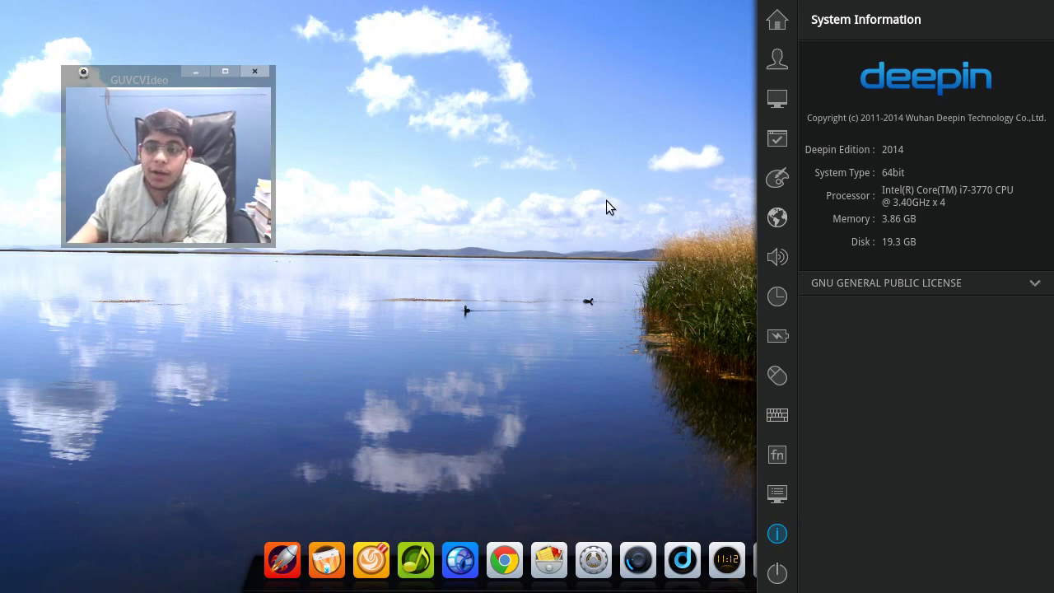
pyautogui.click(607, 206)
pyautogui.moveTo(190, 79); pyautogui.dragTo(903, 86)
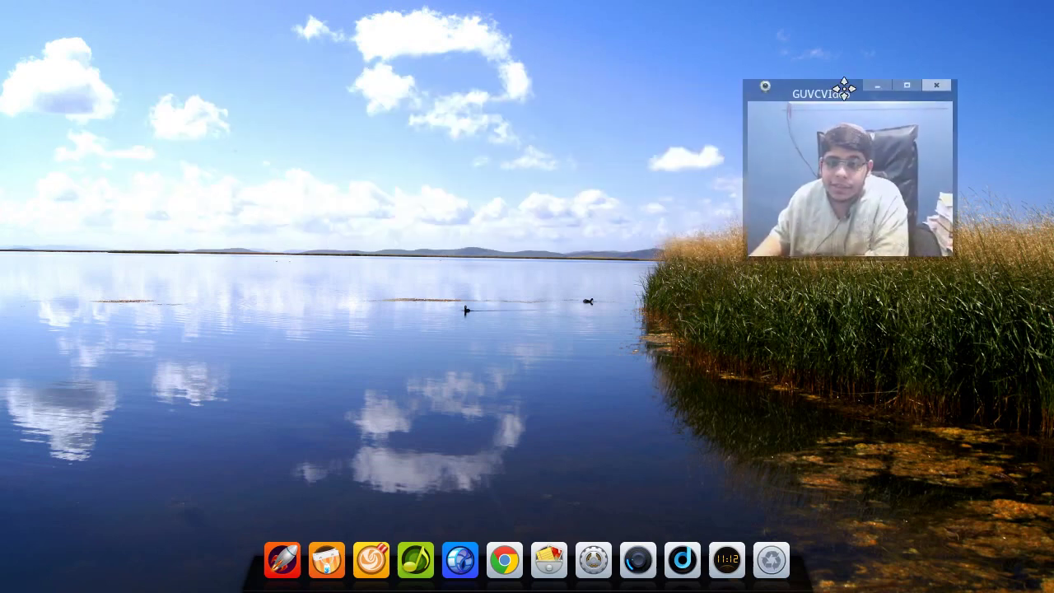
pyautogui.rightClick(275, 162)
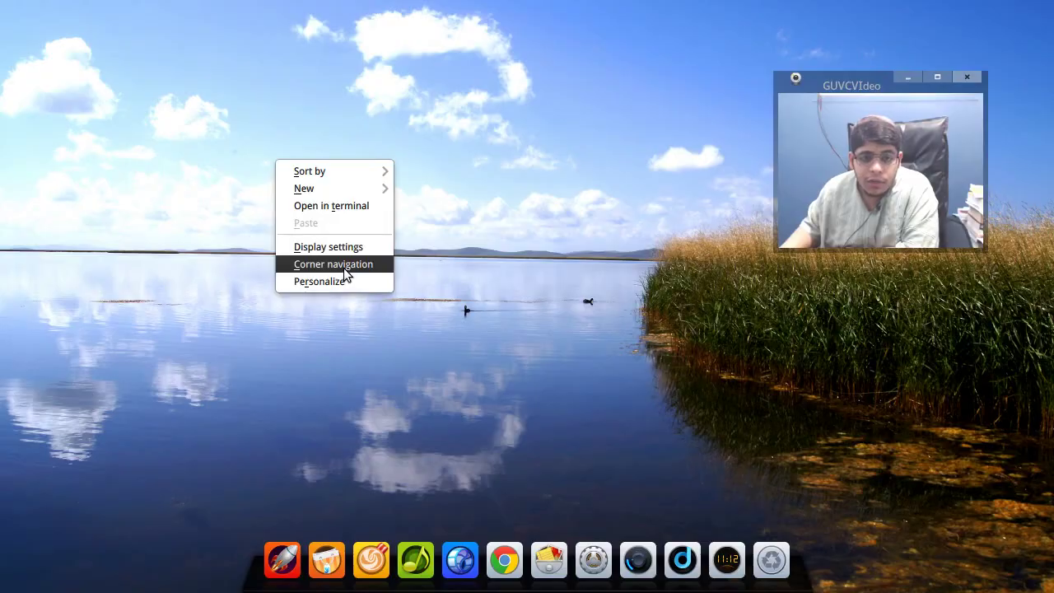
pyautogui.click(344, 266)
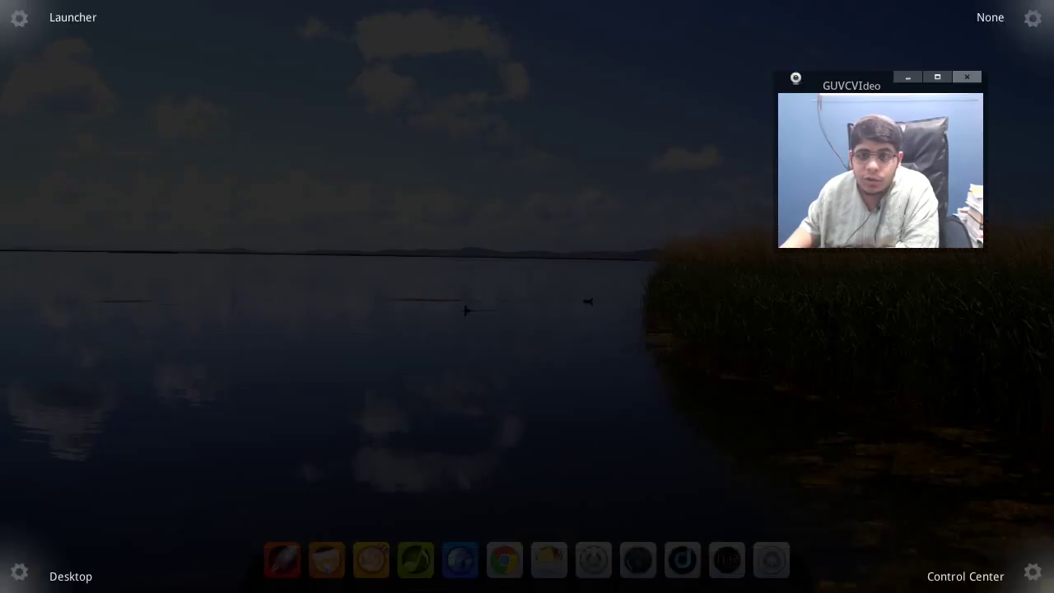
pyautogui.moveTo(853, 81); pyautogui.dragTo(428, 80)
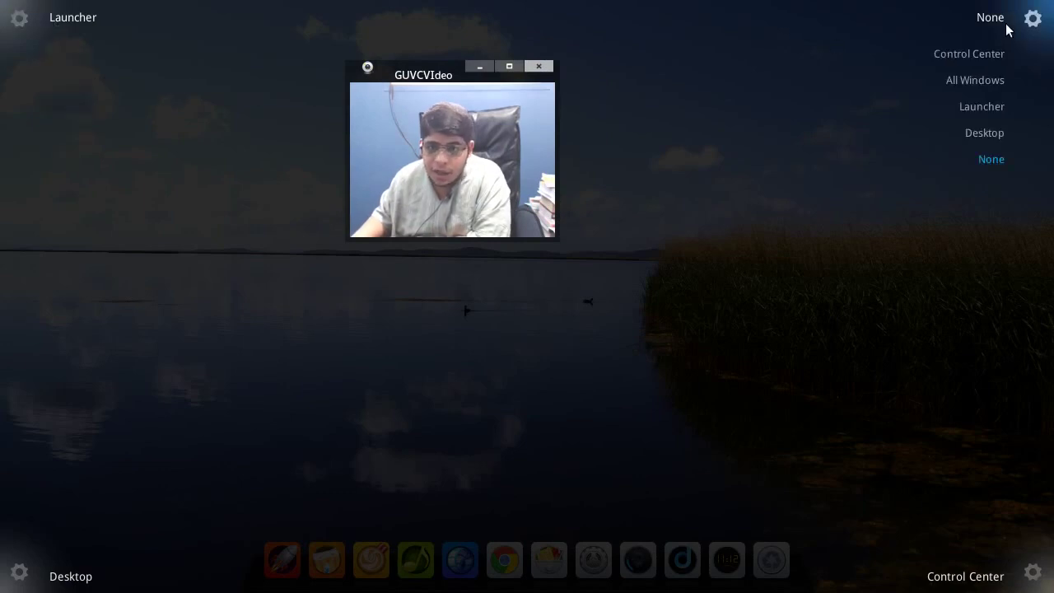
pyautogui.moveTo(63, 587)
pyautogui.click(209, 337)
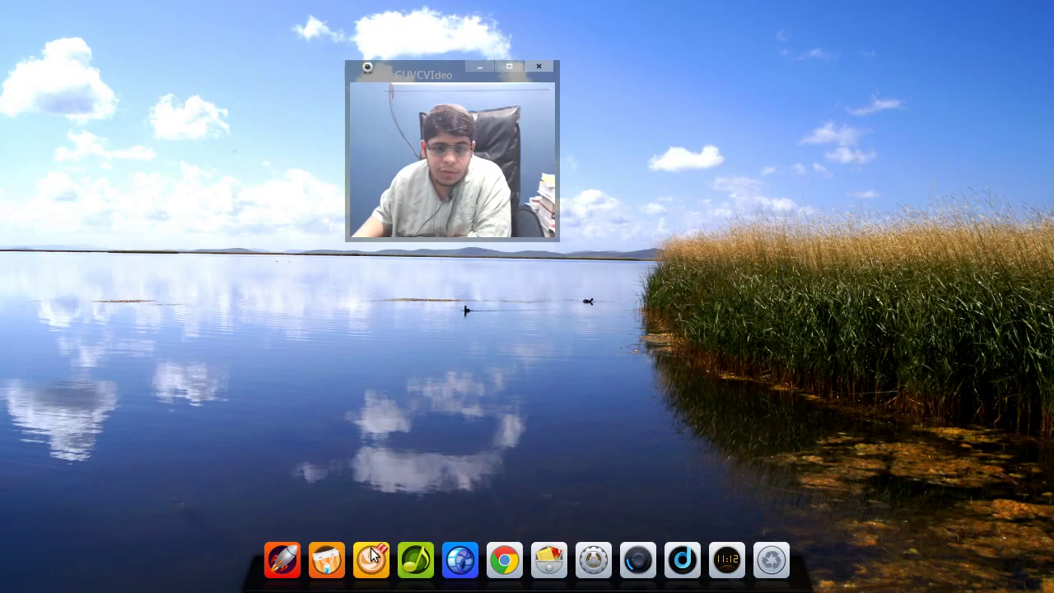
# - Open the Home folder in the file manager from the dock, then close it
pyautogui.click(550, 564)
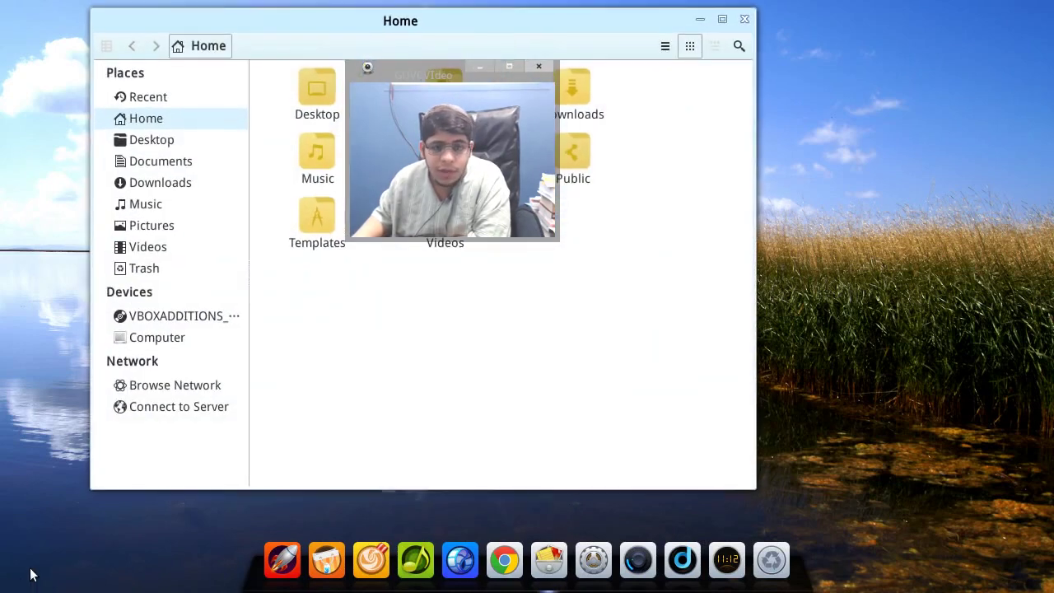
pyautogui.moveTo(20, 589)
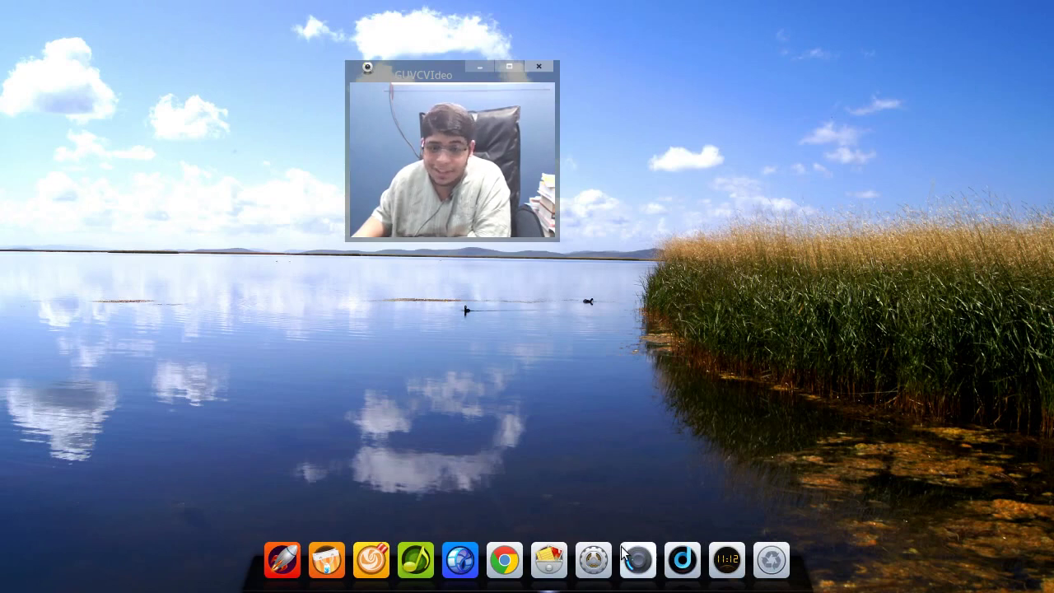
pyautogui.click(549, 560)
pyautogui.click(745, 24)
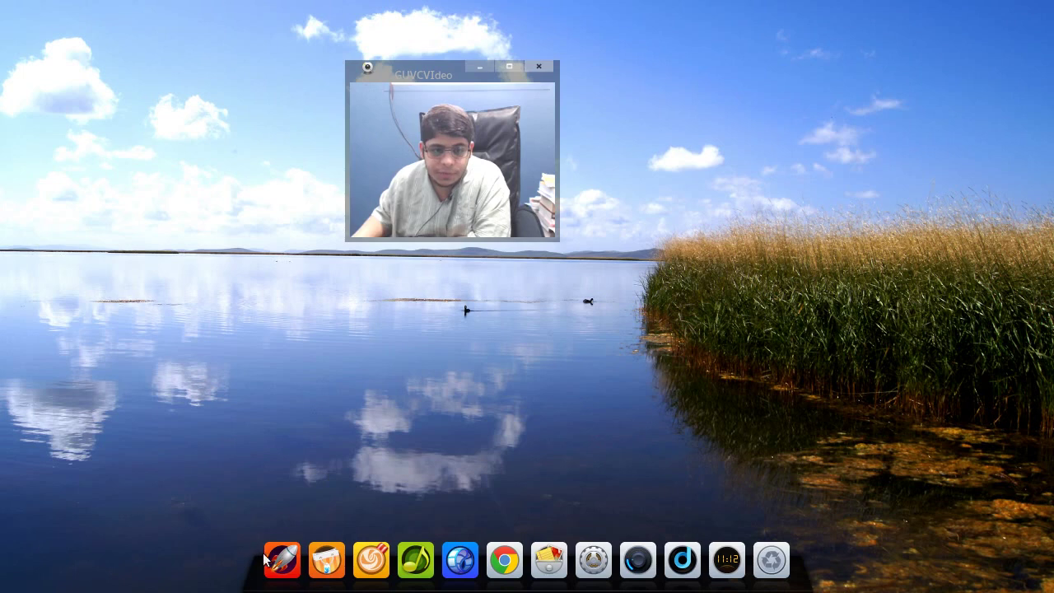
# - Launch Deepin Game from the dock, move its window and maximize it
pyautogui.click(371, 560)
pyautogui.moveTo(437, 74); pyautogui.dragTo(936, 37)
pyautogui.moveTo(683, 17); pyautogui.dragTo(573, 16)
pyautogui.doubleClick(574, 16)
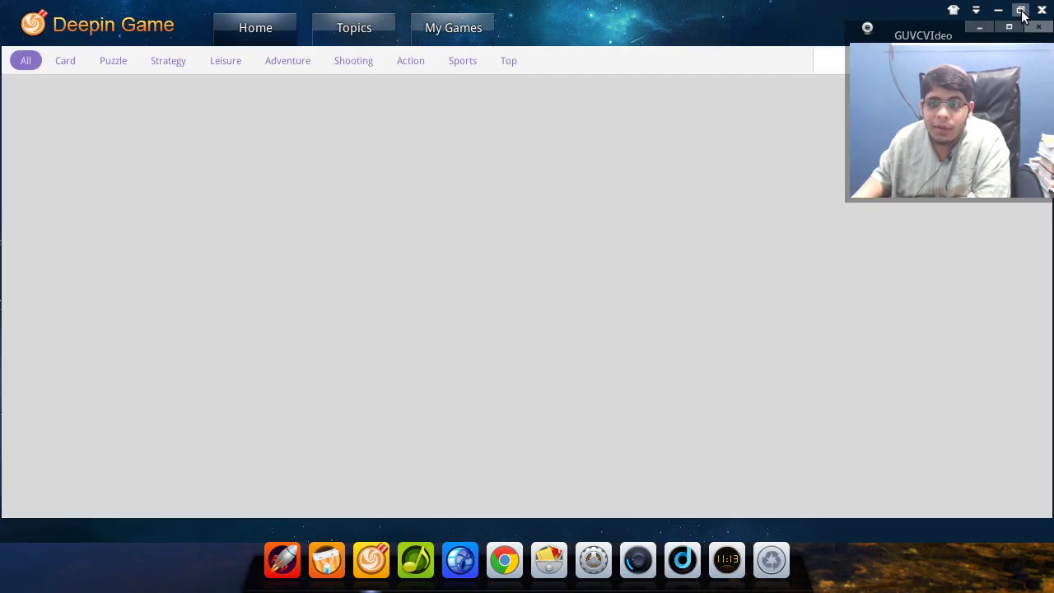
# - Restore and reposition the Deepin Game window, then open the 9.5-rated 奇幻高尔夫 game
pyautogui.click(1021, 10)
pyautogui.moveTo(676, 71); pyautogui.dragTo(642, 34)
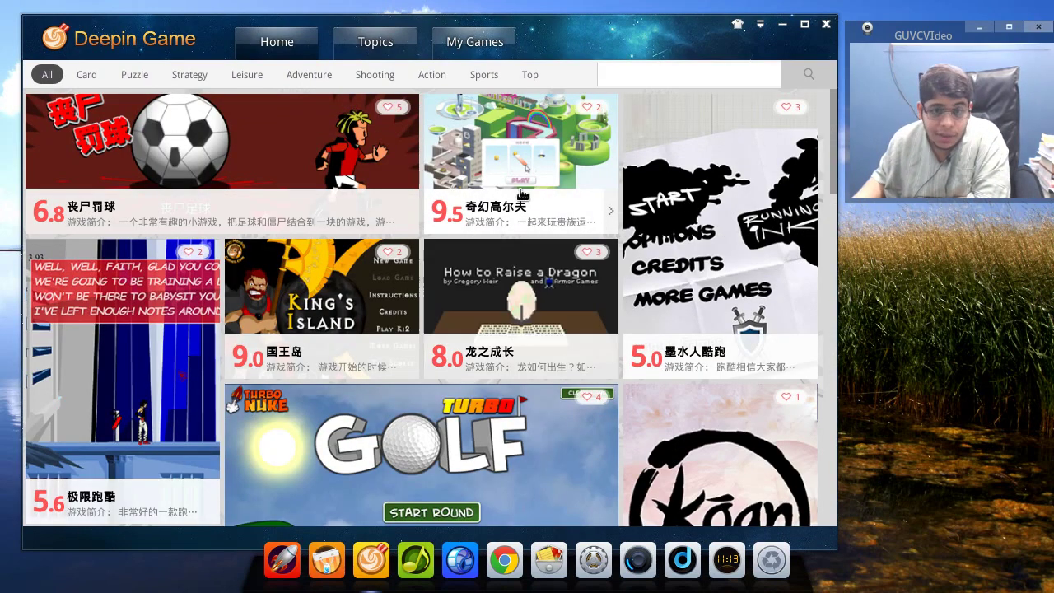
pyautogui.click(506, 112)
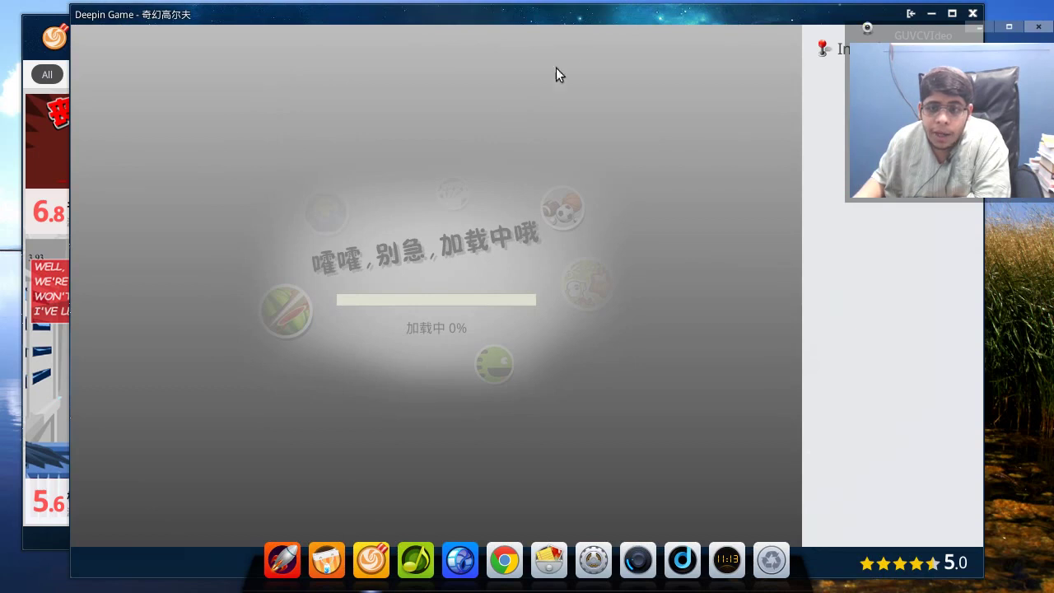
# - Start Wonderputt via 开始游戏 and PLAY, then close the game and the Deepin Game window
pyautogui.moveTo(589, 18); pyautogui.dragTo(525, 16)
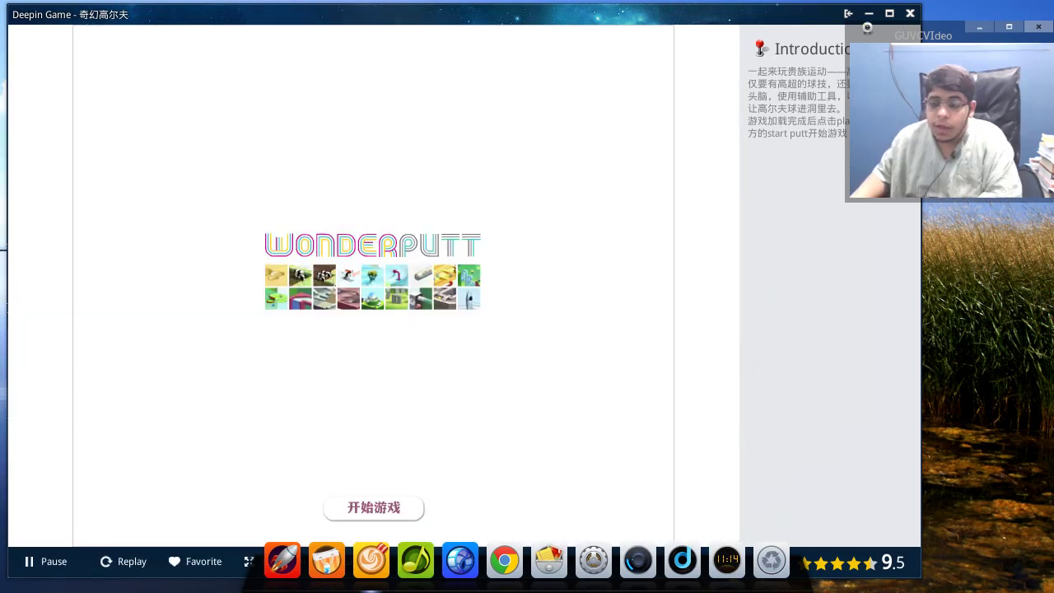
pyautogui.click(386, 505)
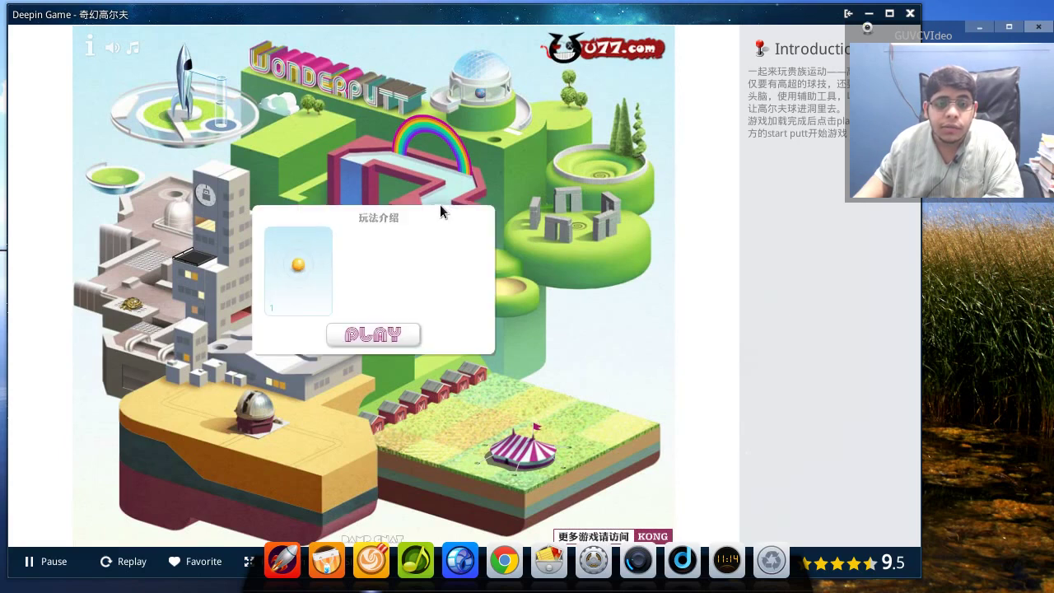
pyautogui.click(359, 340)
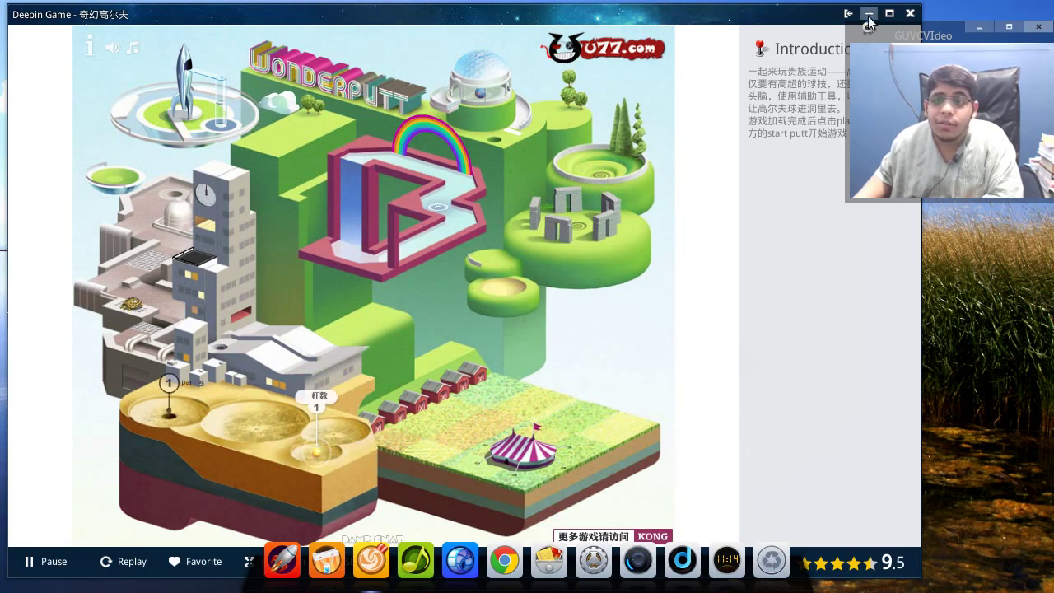
pyautogui.click(909, 14)
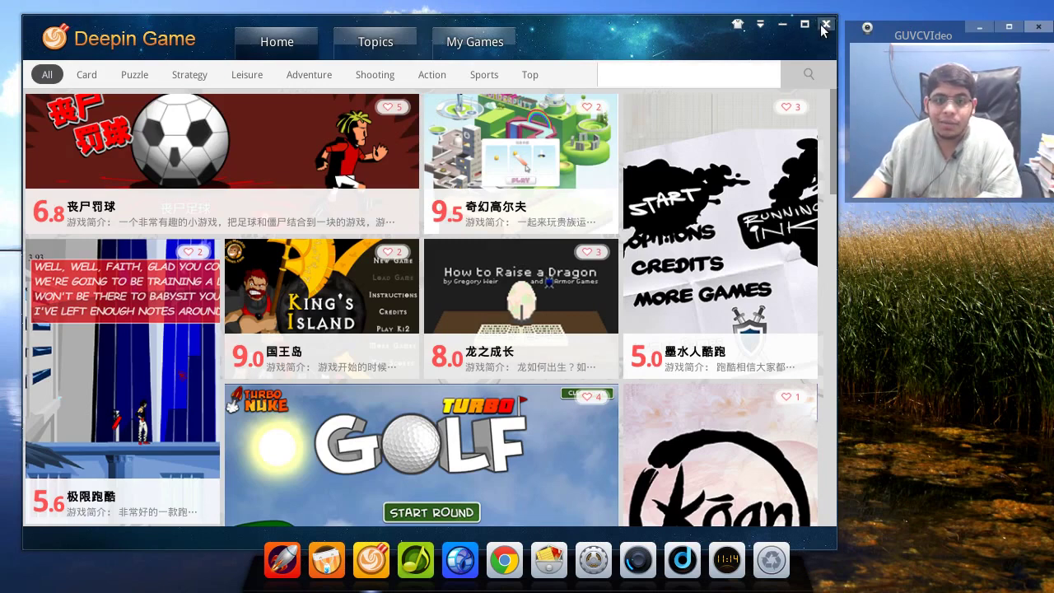
pyautogui.click(824, 26)
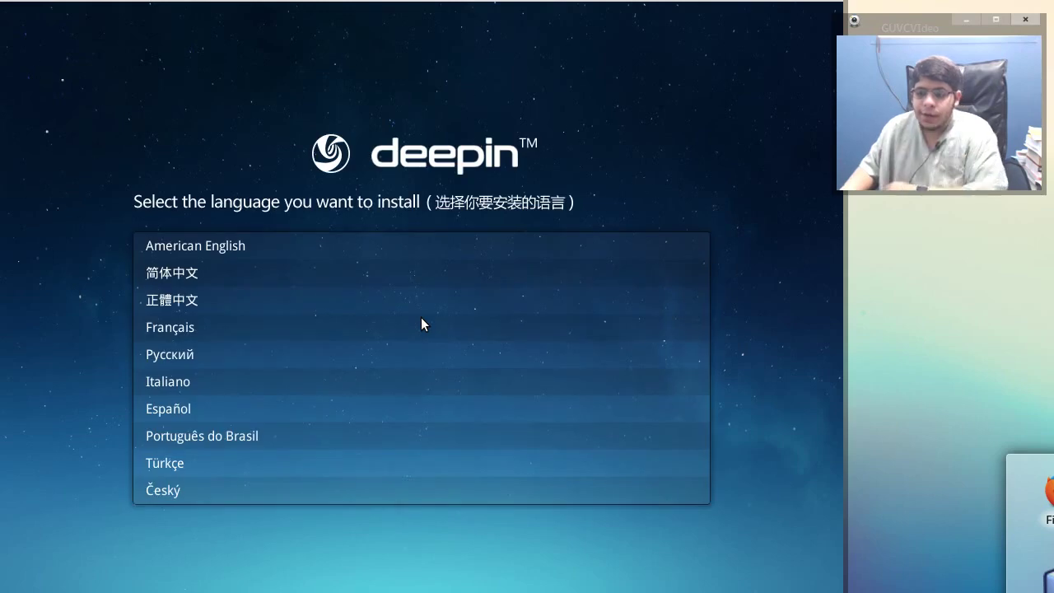
# - Select American English as the installation language
pyautogui.moveTo(790, 0); pyautogui.dragTo(840, 1)
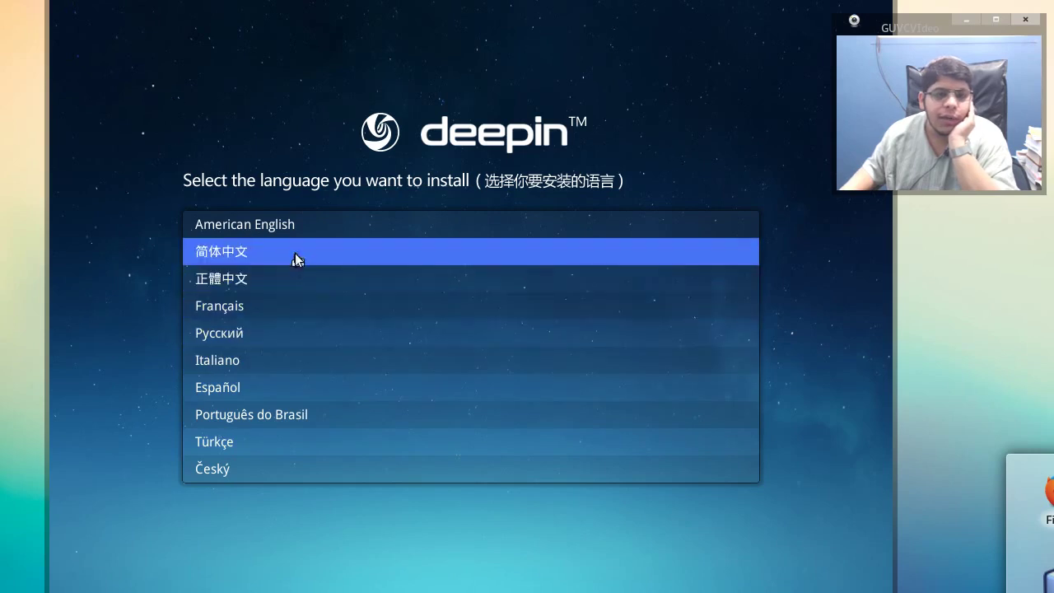
pyautogui.click(313, 226)
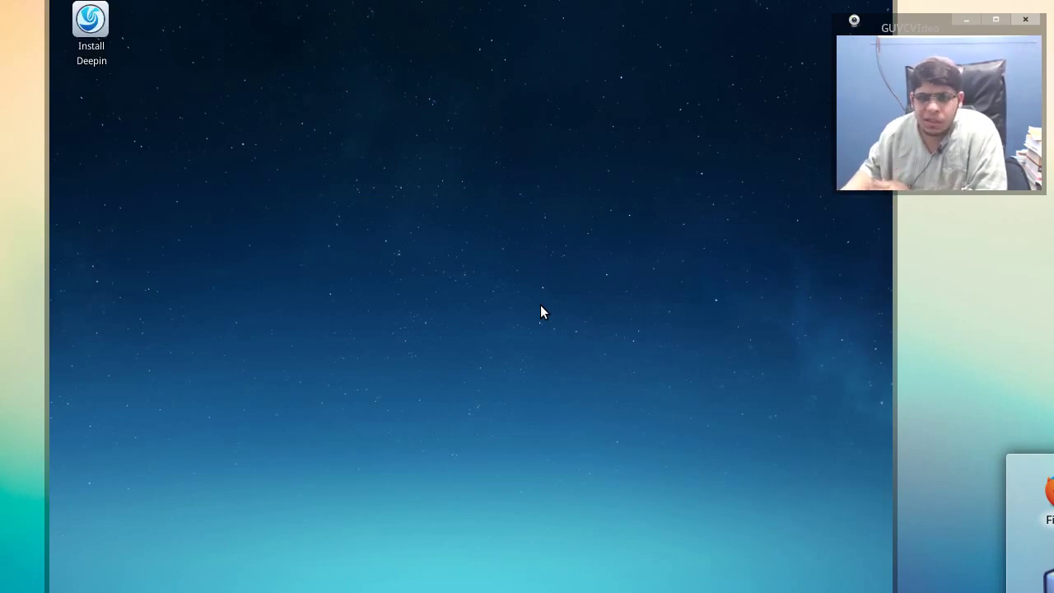
# - Launch Install Deepin and enter the user name, toggling Num Lock partway
pyautogui.doubleClick(96, 52)
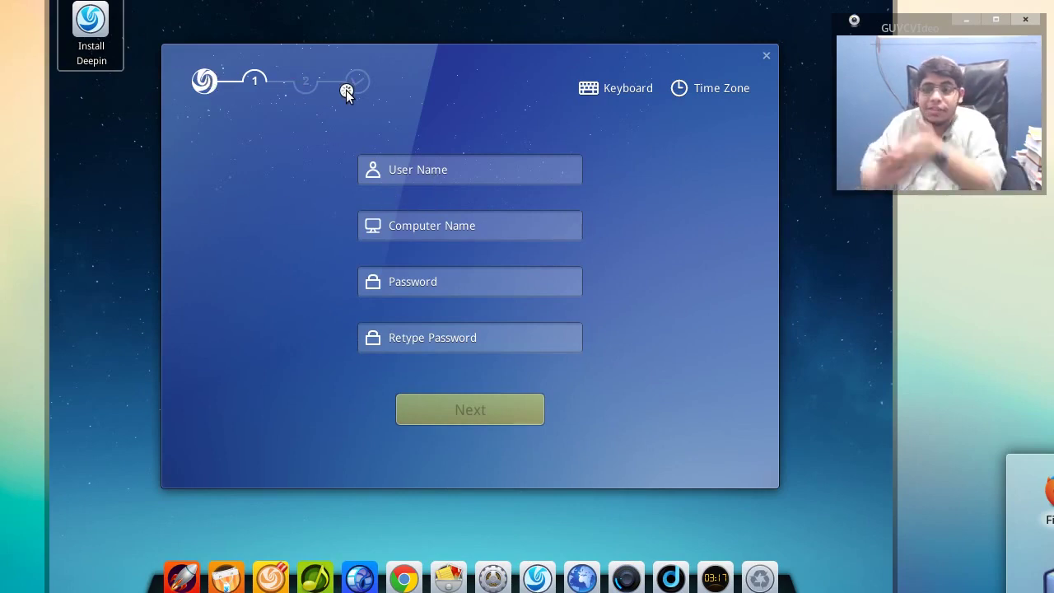
pyautogui.click(522, 173)
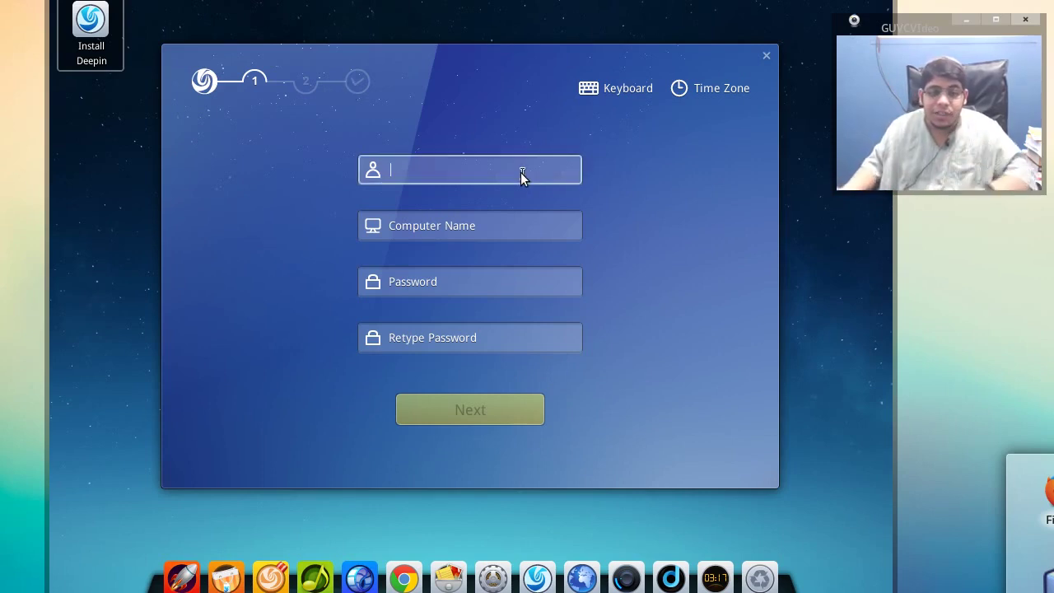
pyautogui.write('Ab')
pyautogui.press('Num_Lock')
pyautogui.write('dul')
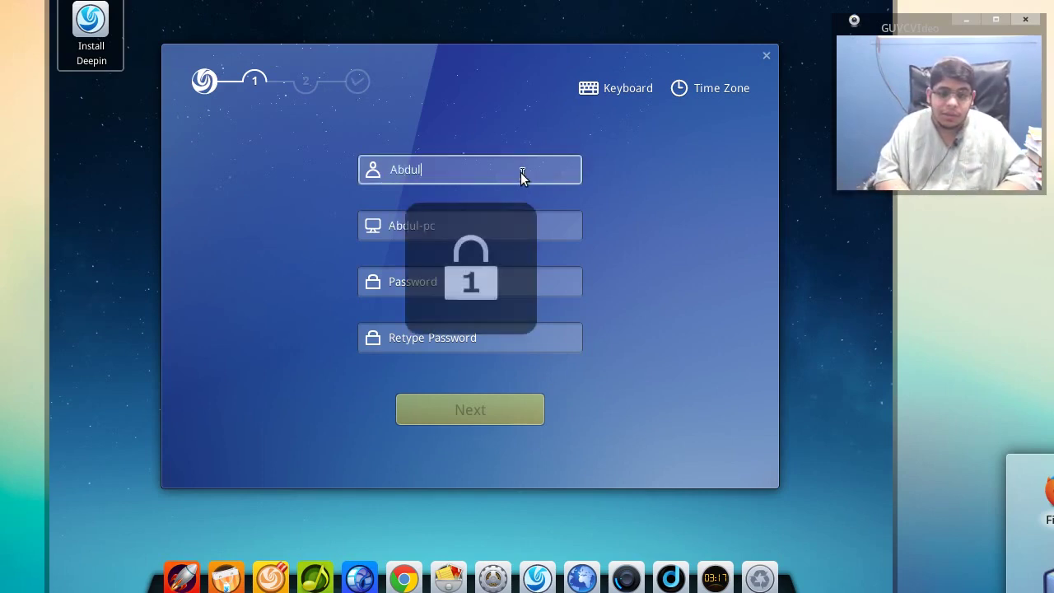
pyautogui.write('mogeeb')
# - Enter the account password twice and continue to the partition step
pyautogui.click(487, 289)
pyautogui.write('12345')
pyautogui.click(465, 340)
pyautogui.write('12345')
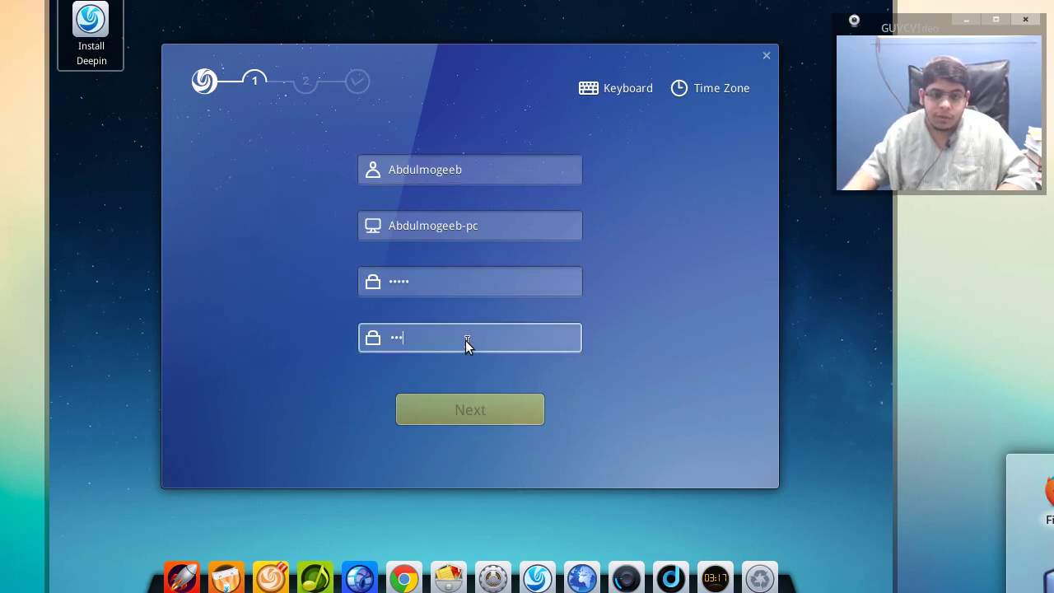
pyautogui.click(470, 407)
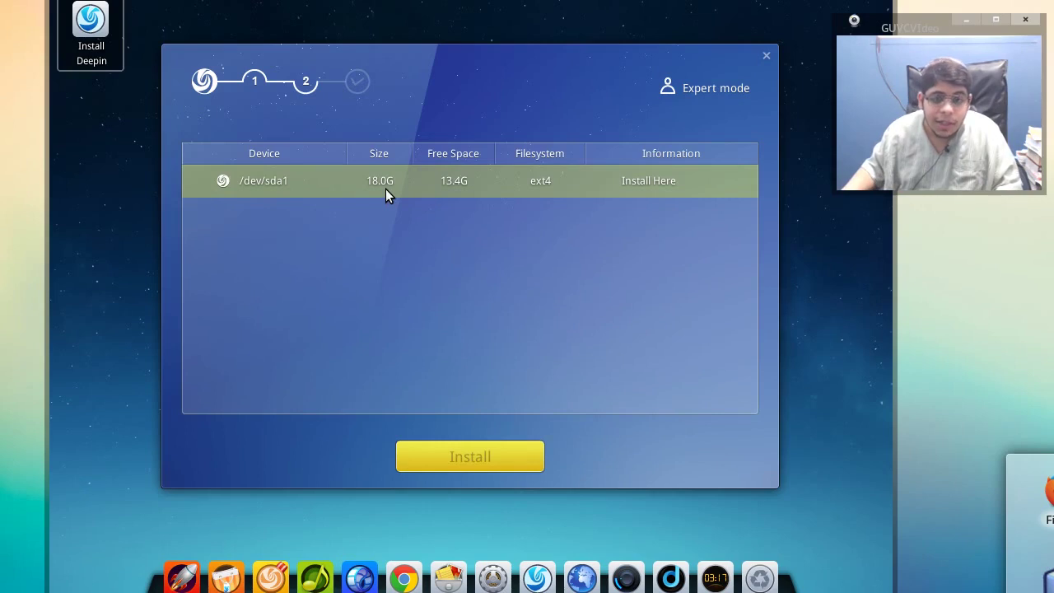
# - In Expert mode, delete sda1 and create a 15000 MB partition mounted at /
pyautogui.click(690, 88)
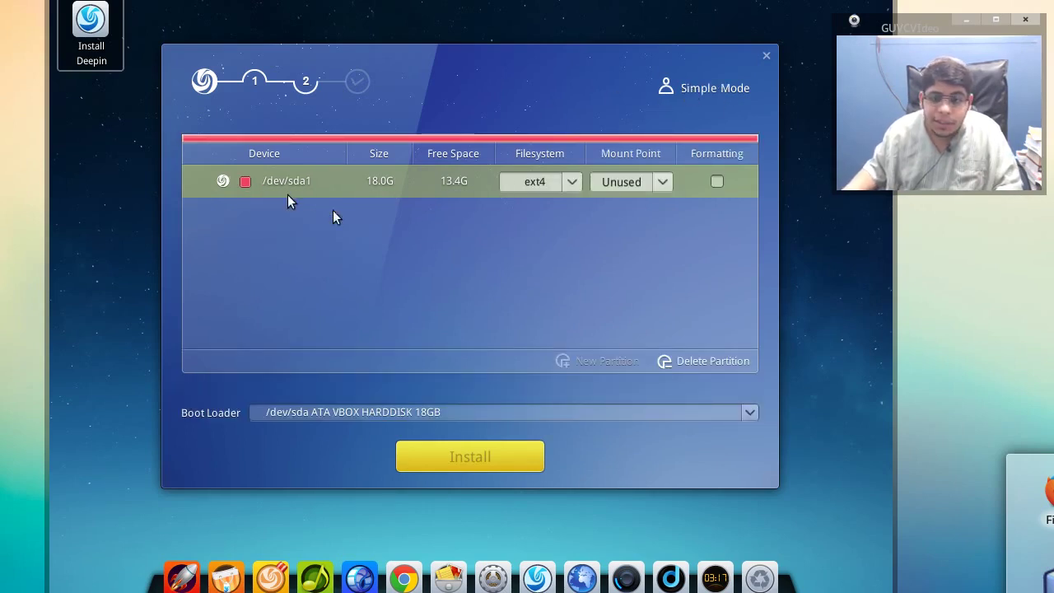
pyautogui.click(677, 362)
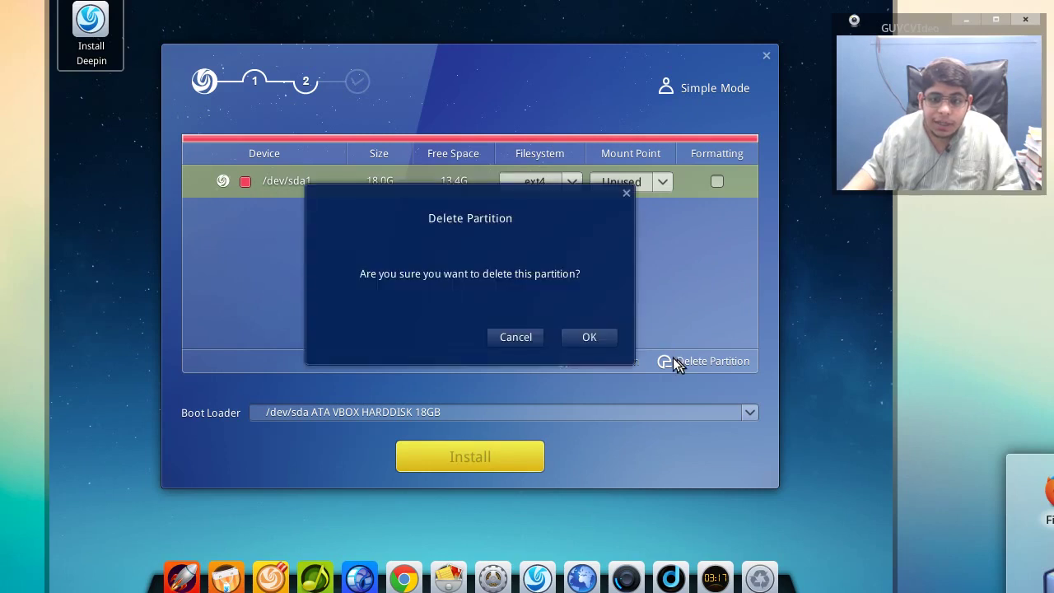
pyautogui.click(596, 336)
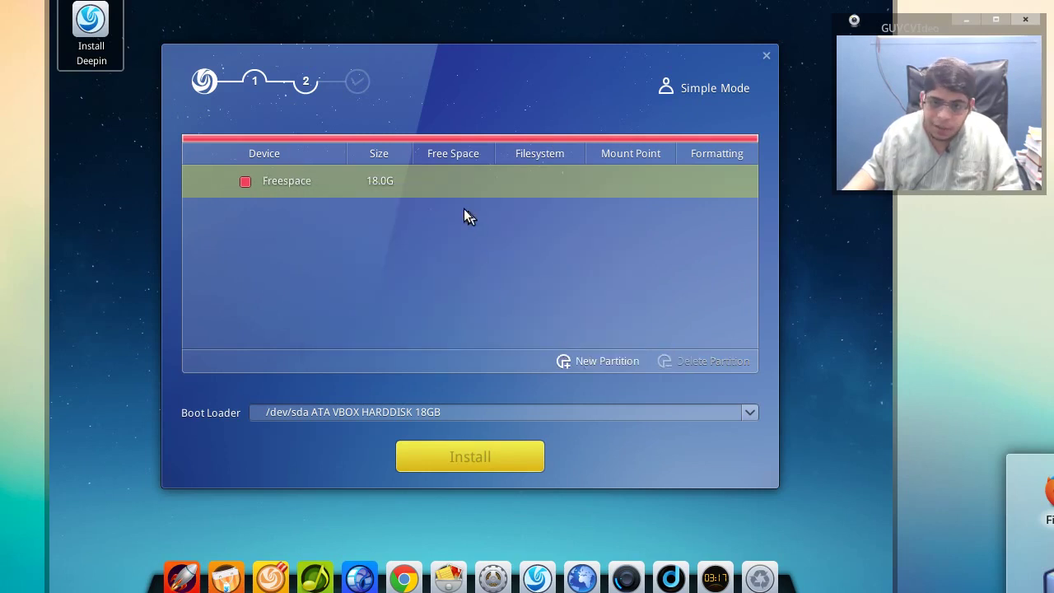
pyautogui.click(562, 362)
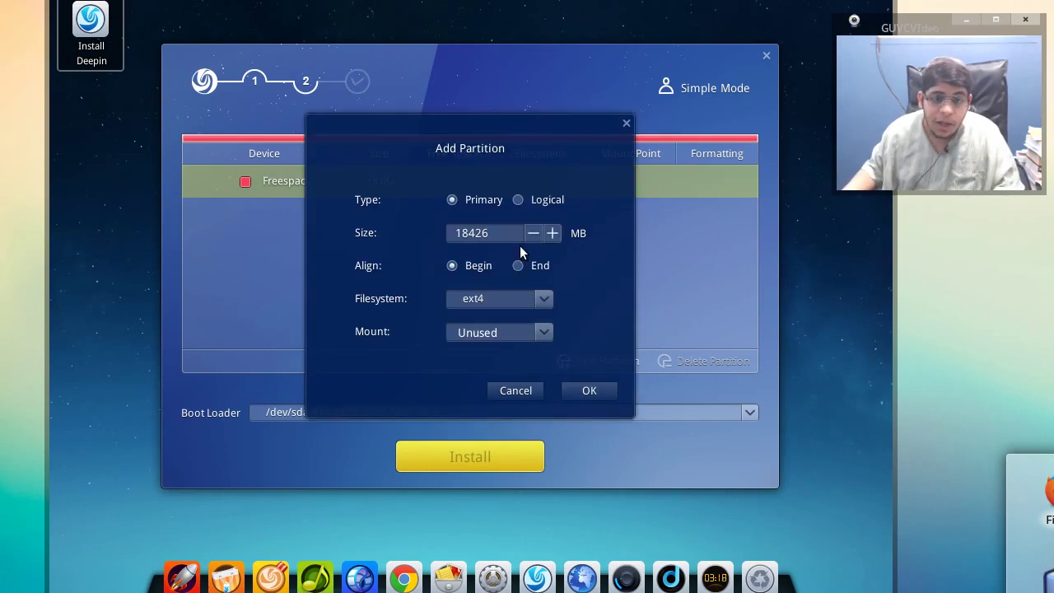
pyautogui.write('15000')
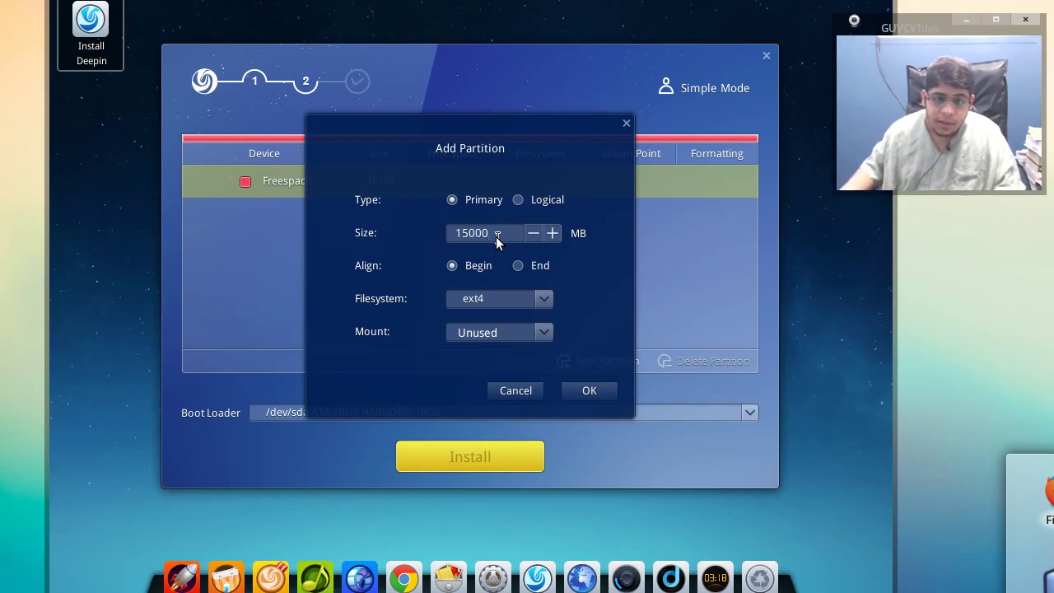
pyautogui.click(535, 333)
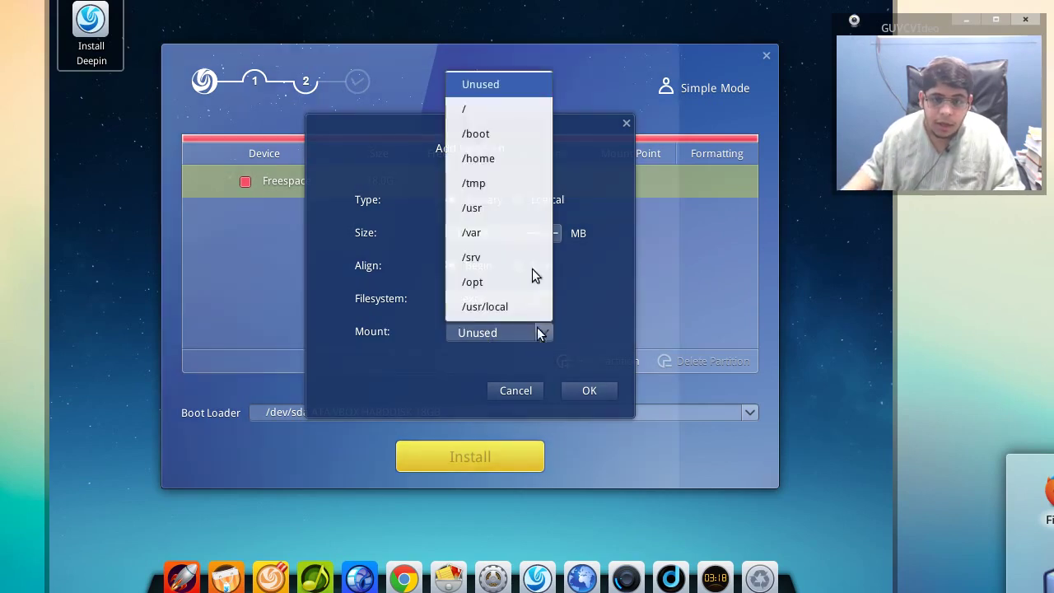
pyautogui.click(509, 110)
pyautogui.click(582, 397)
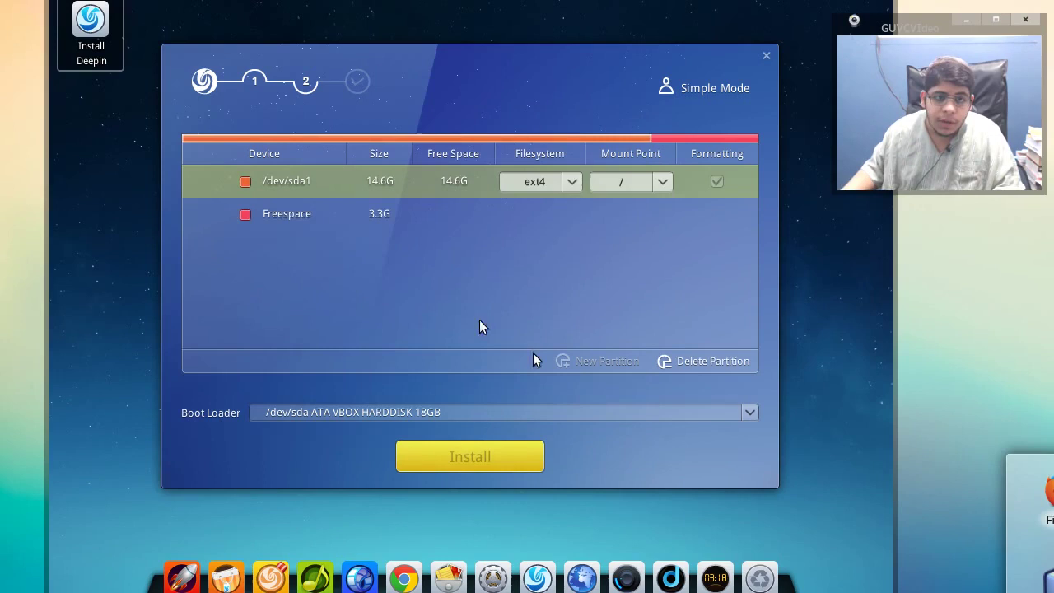
# - Make the remaining 3.3G free space a swap partition, then start the install
pyautogui.click(355, 217)
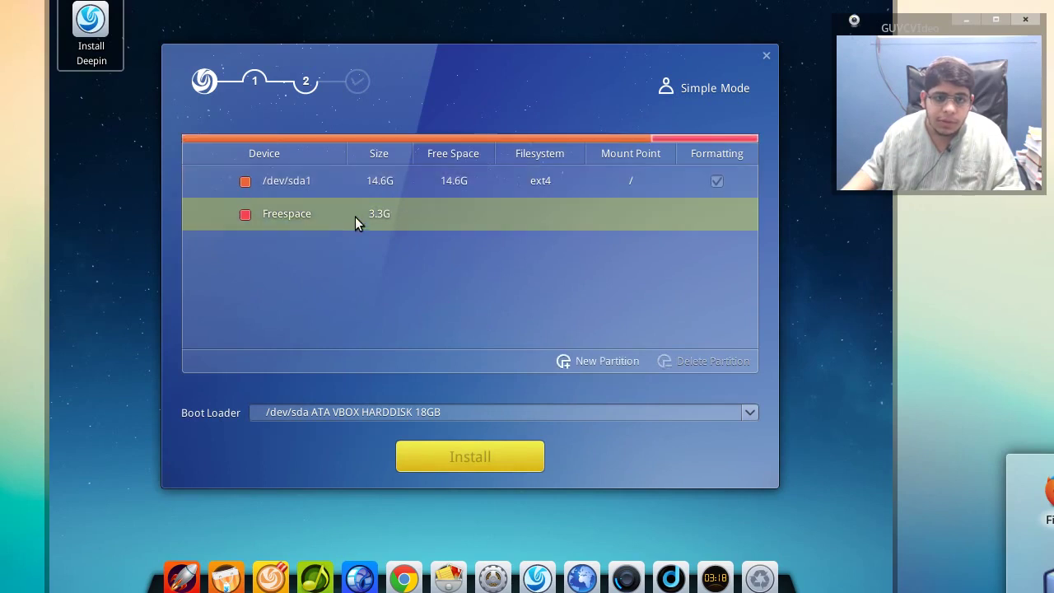
pyautogui.click(581, 359)
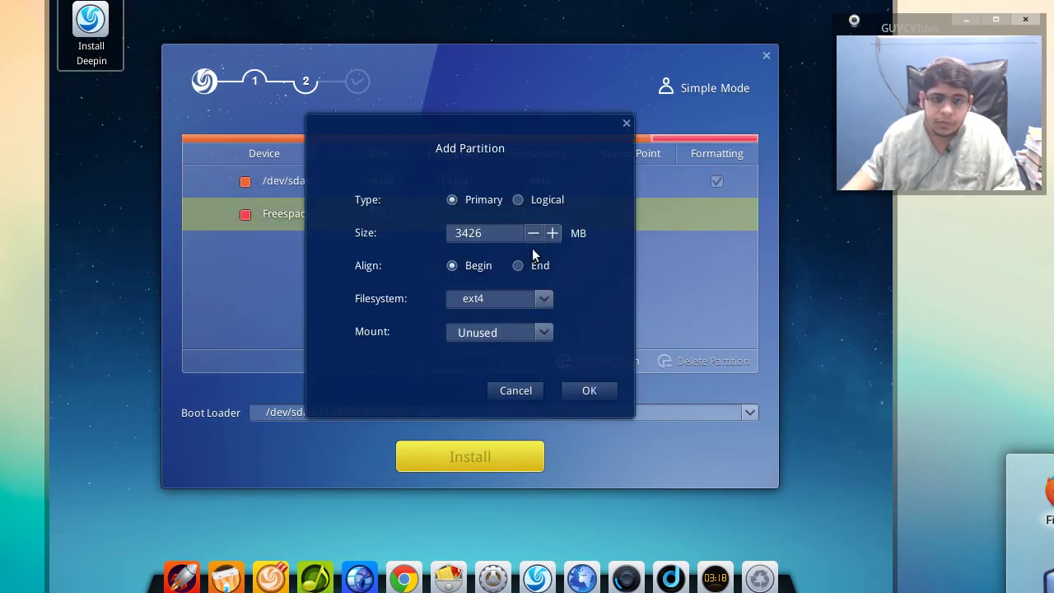
pyautogui.click(537, 334)
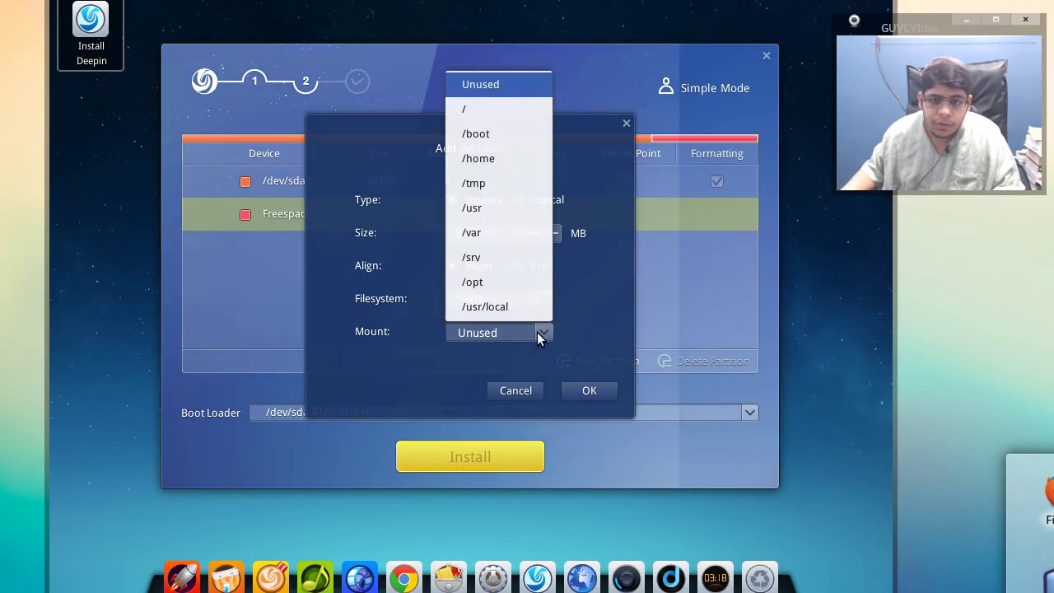
pyautogui.click(537, 332)
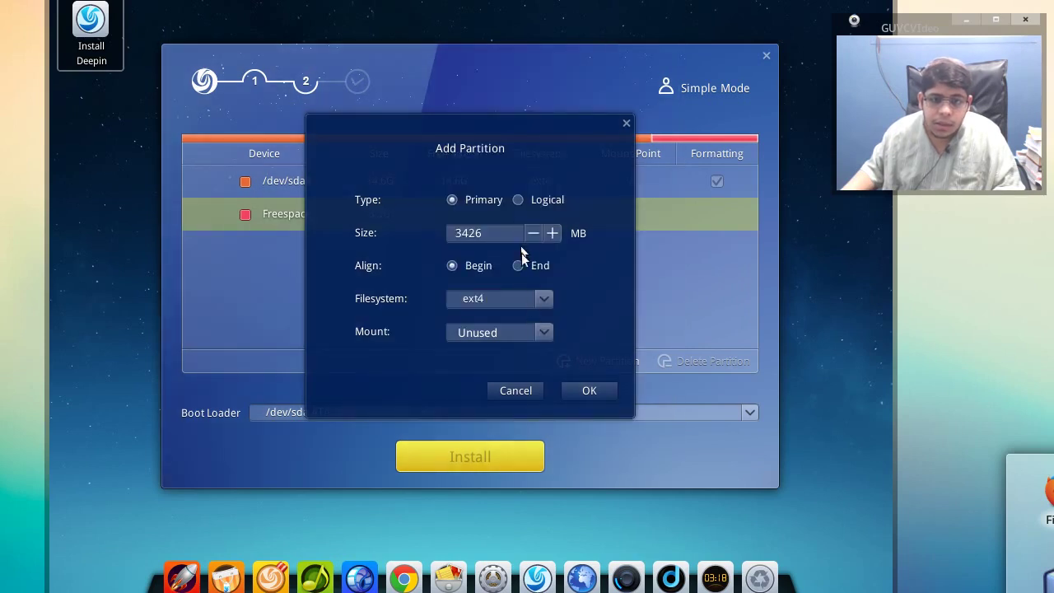
pyautogui.click(541, 303)
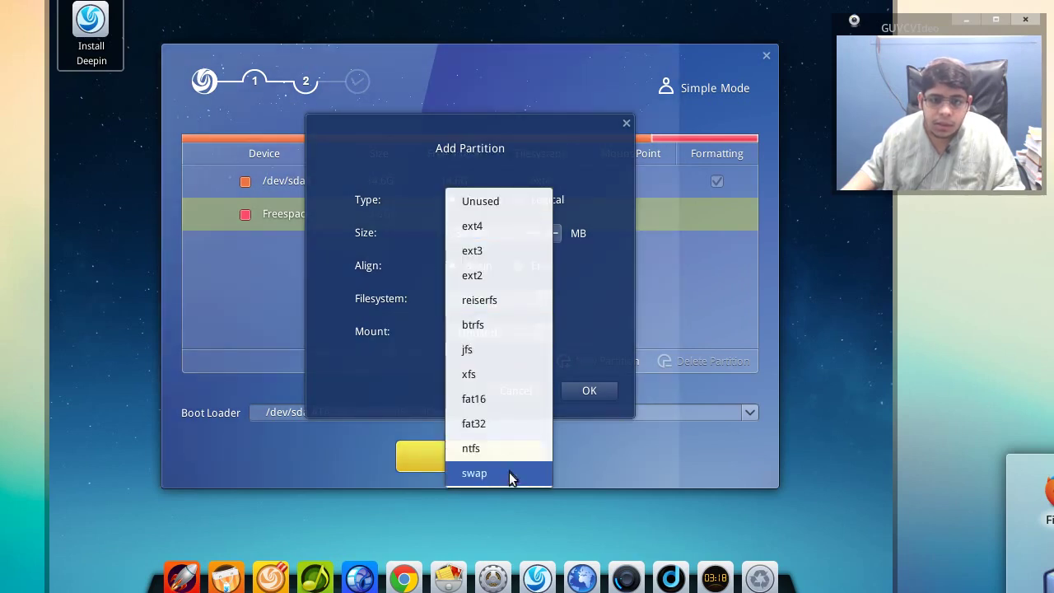
pyautogui.click(514, 473)
pyautogui.click(587, 357)
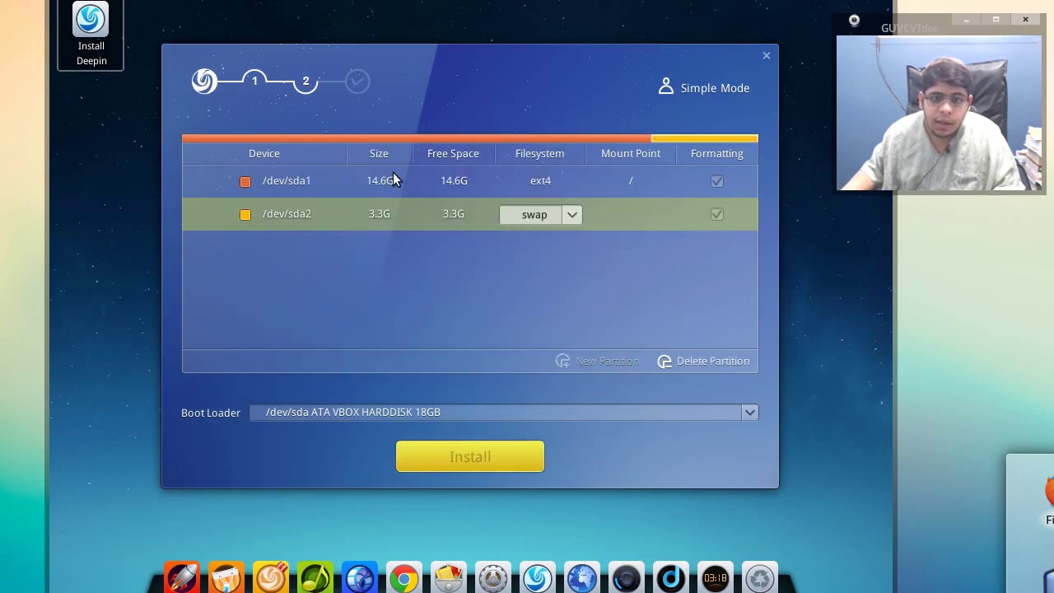
pyautogui.click(394, 179)
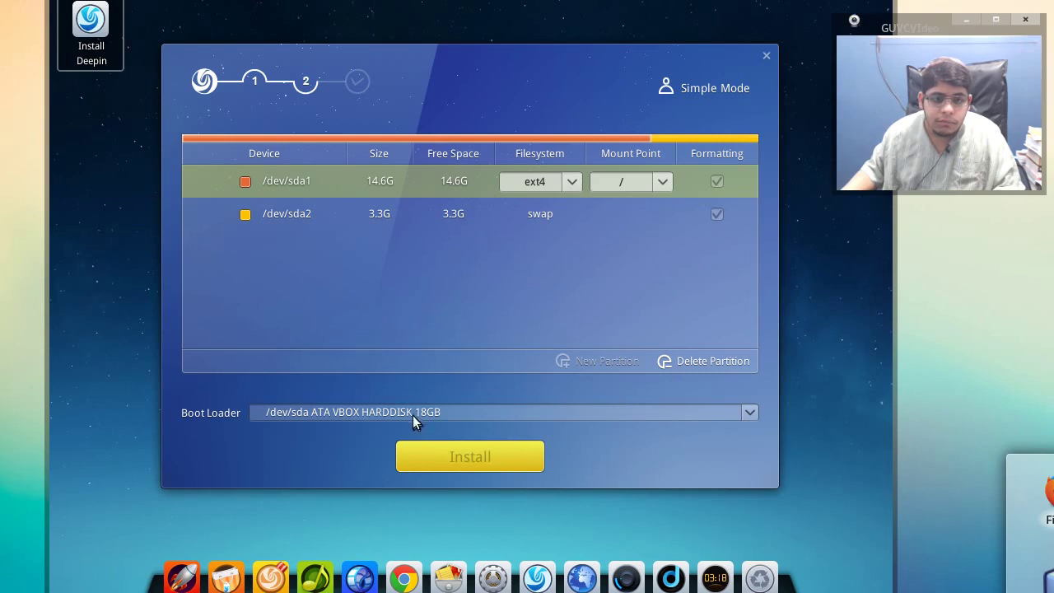
pyautogui.click(446, 459)
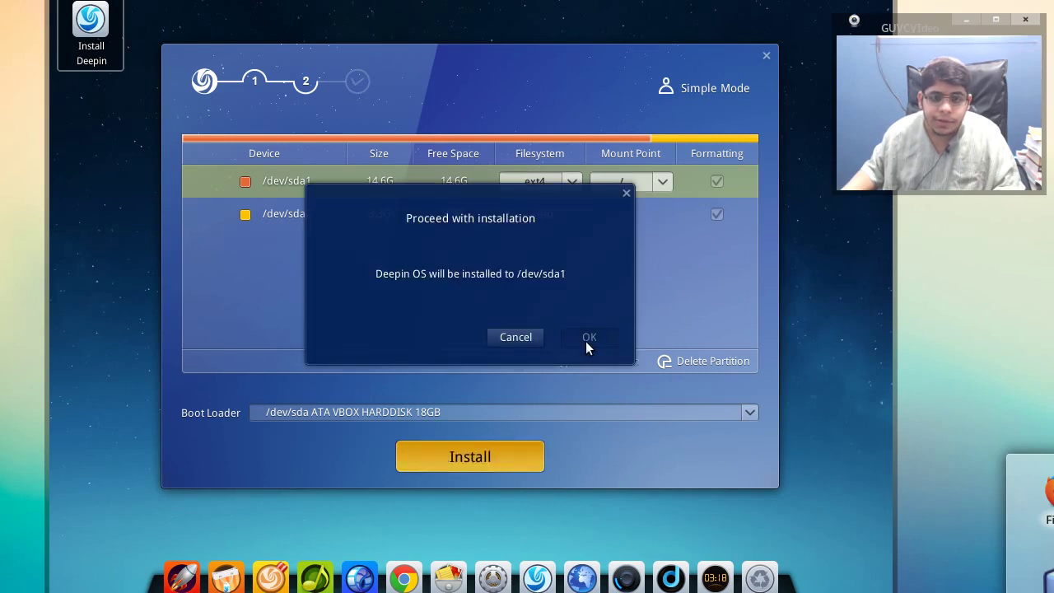
# - Confirm installing Deepin OS to /dev/sda1 in the Proceed with installation dialog
pyautogui.click(588, 340)
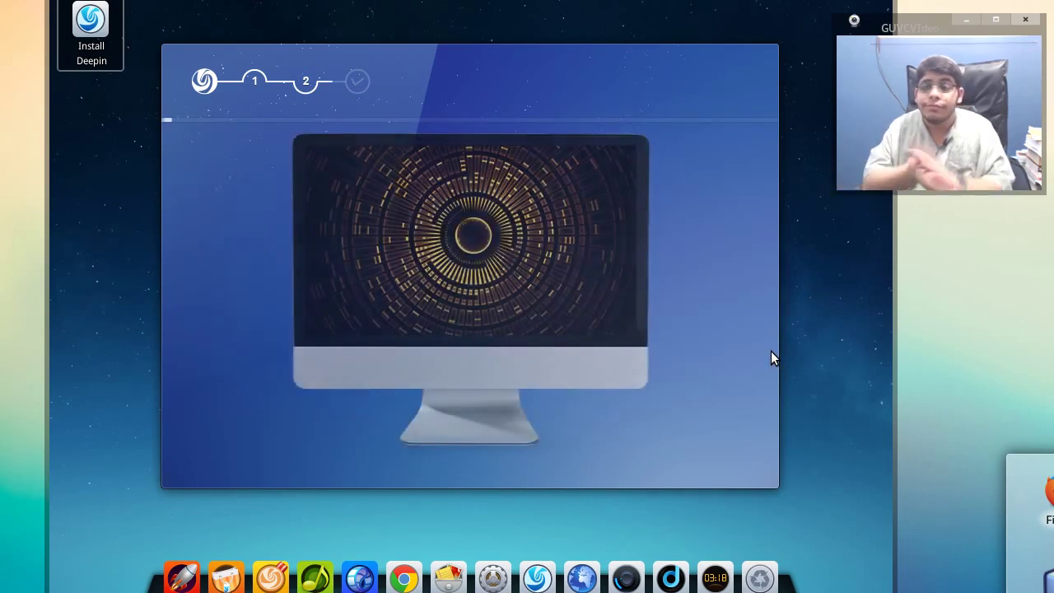